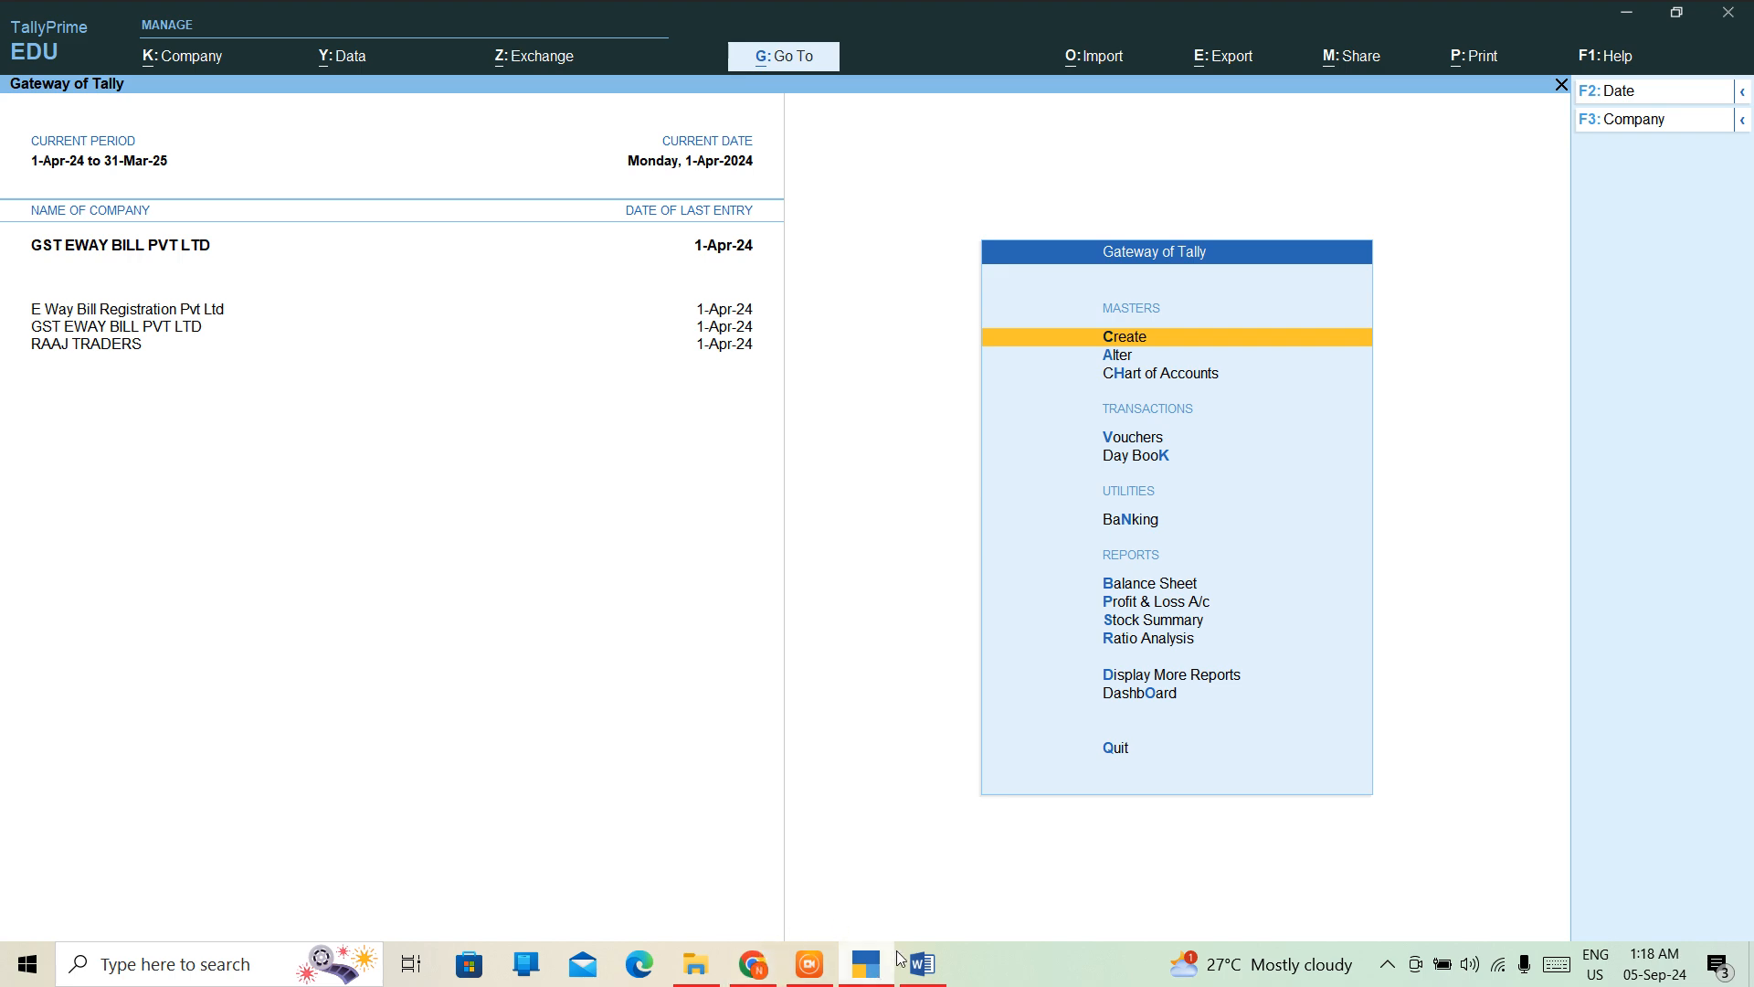
Switch to the IFRA TALLY NOTES document in Word and write the bold, underlined, centred heading "RESTRICTIONS & CONDITIONS OF COMPOSITION SCHEME".
left_click(916, 971)
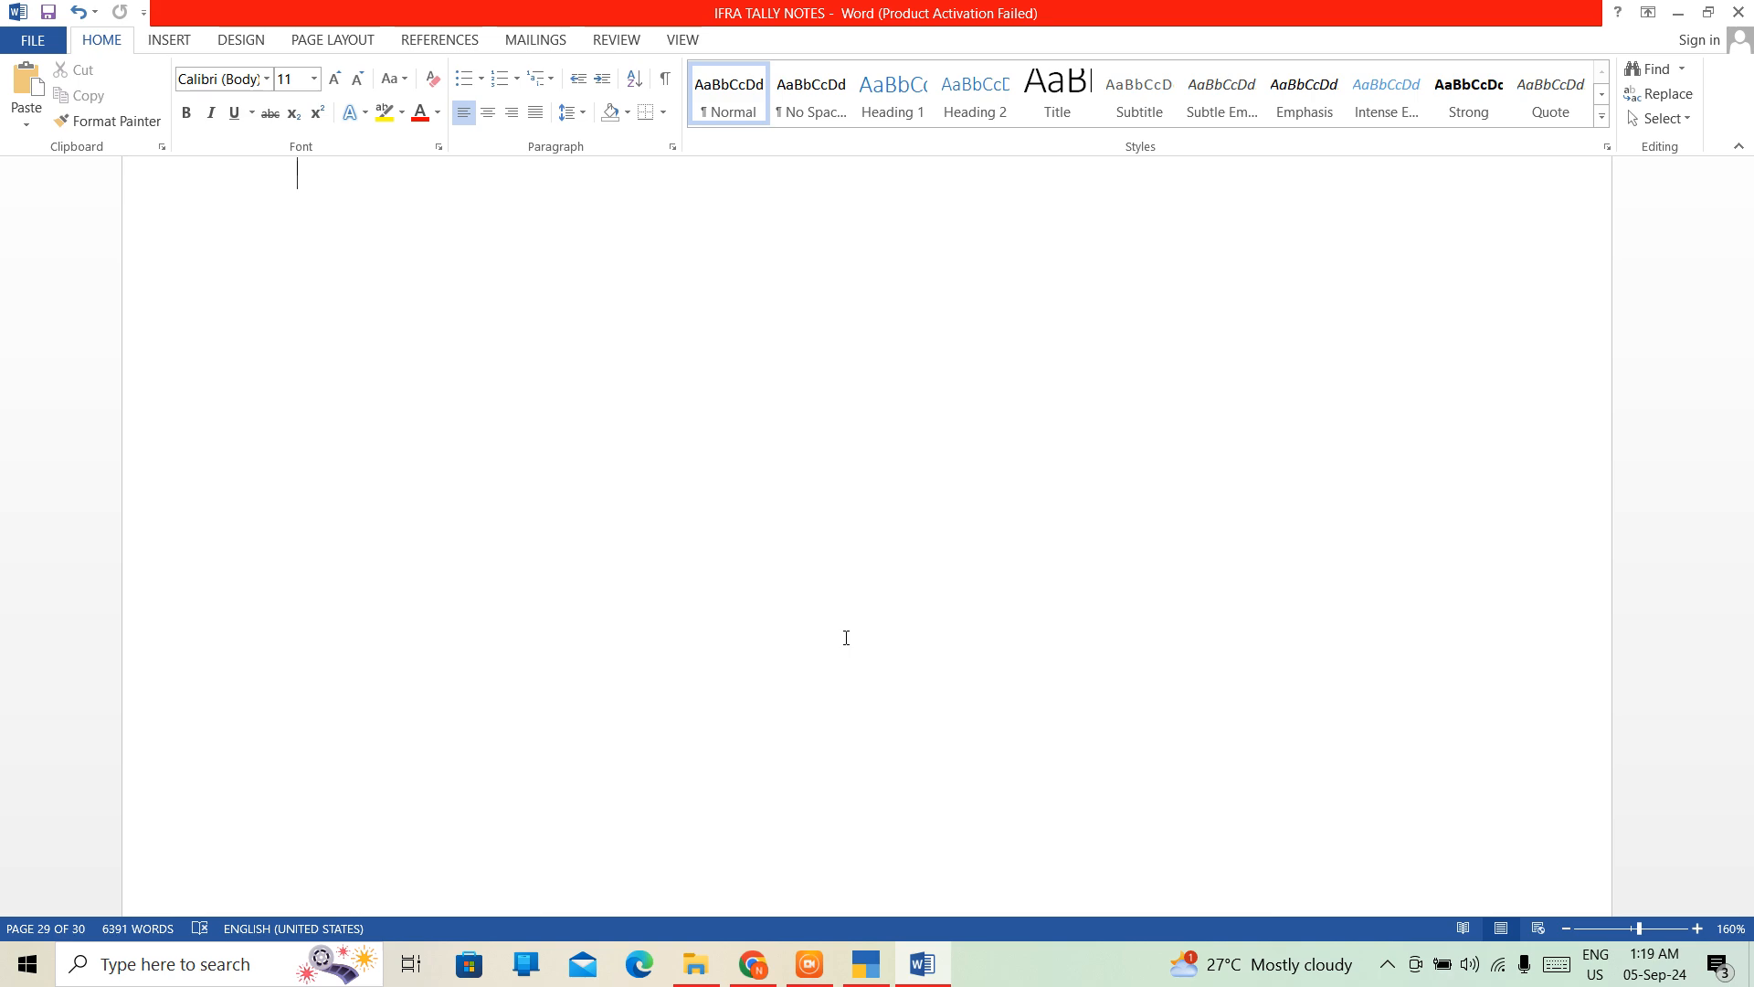
key("ctrl+b")
key("ctrl+e")
key("ctrl+u")
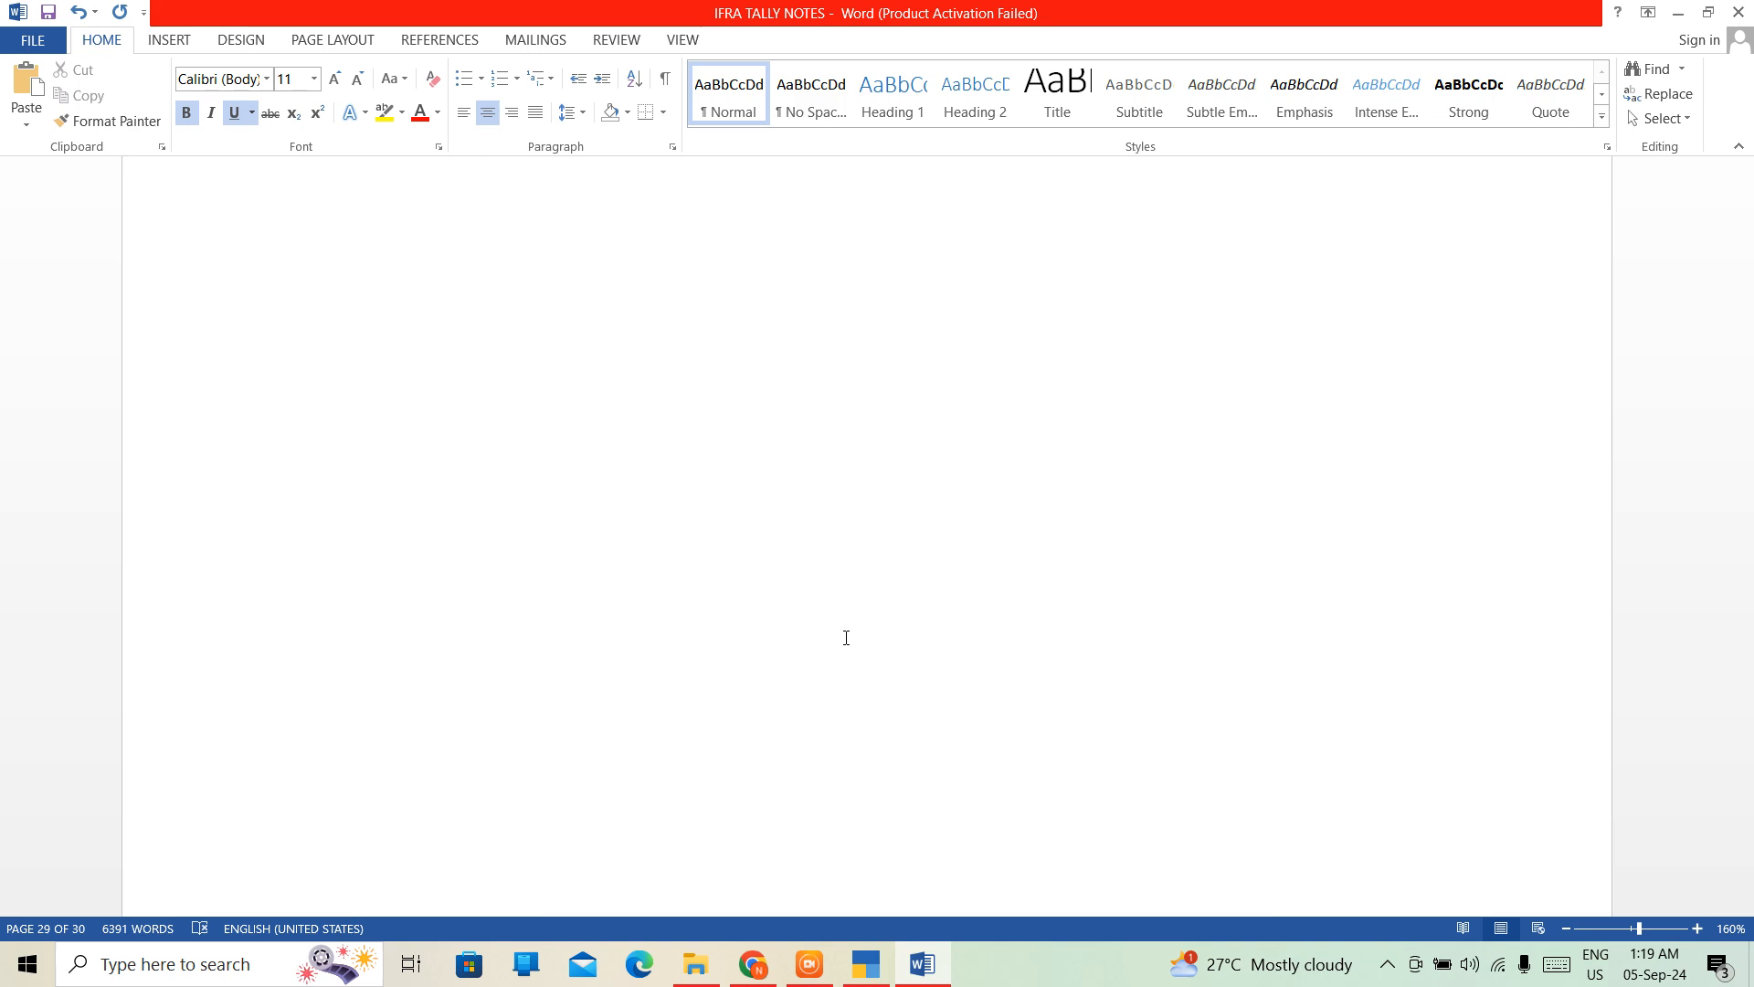
type("RESTRICTIO")
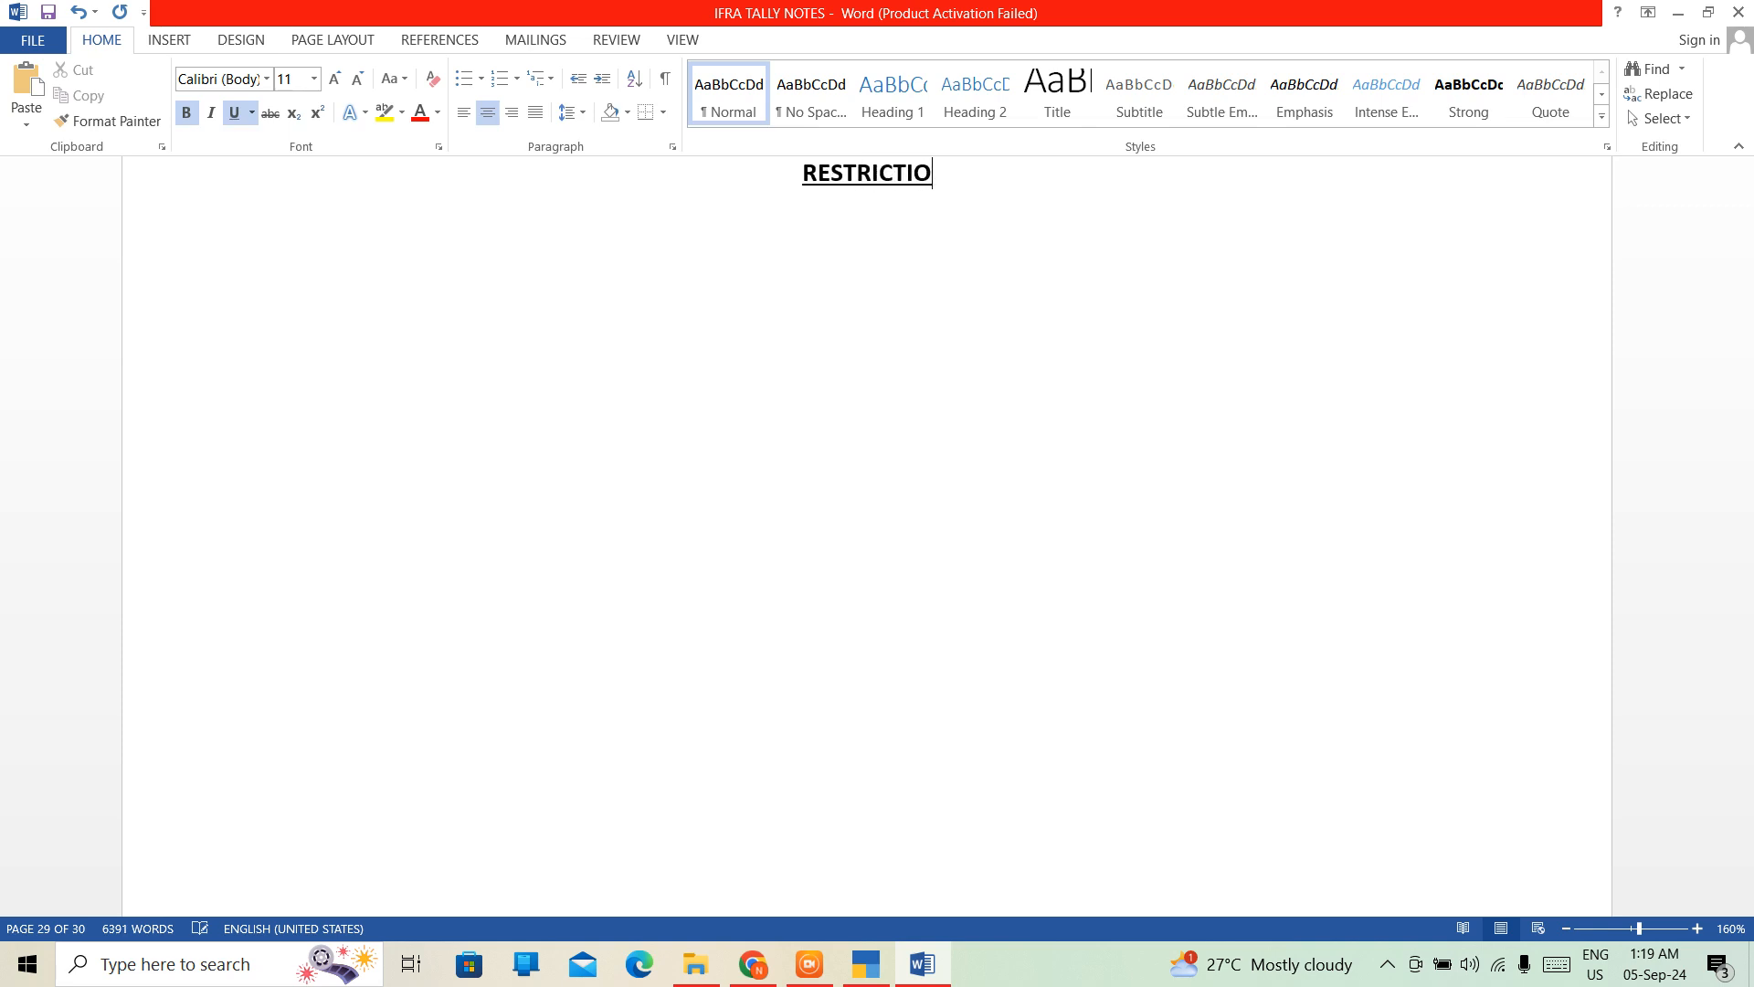
type("NS &")
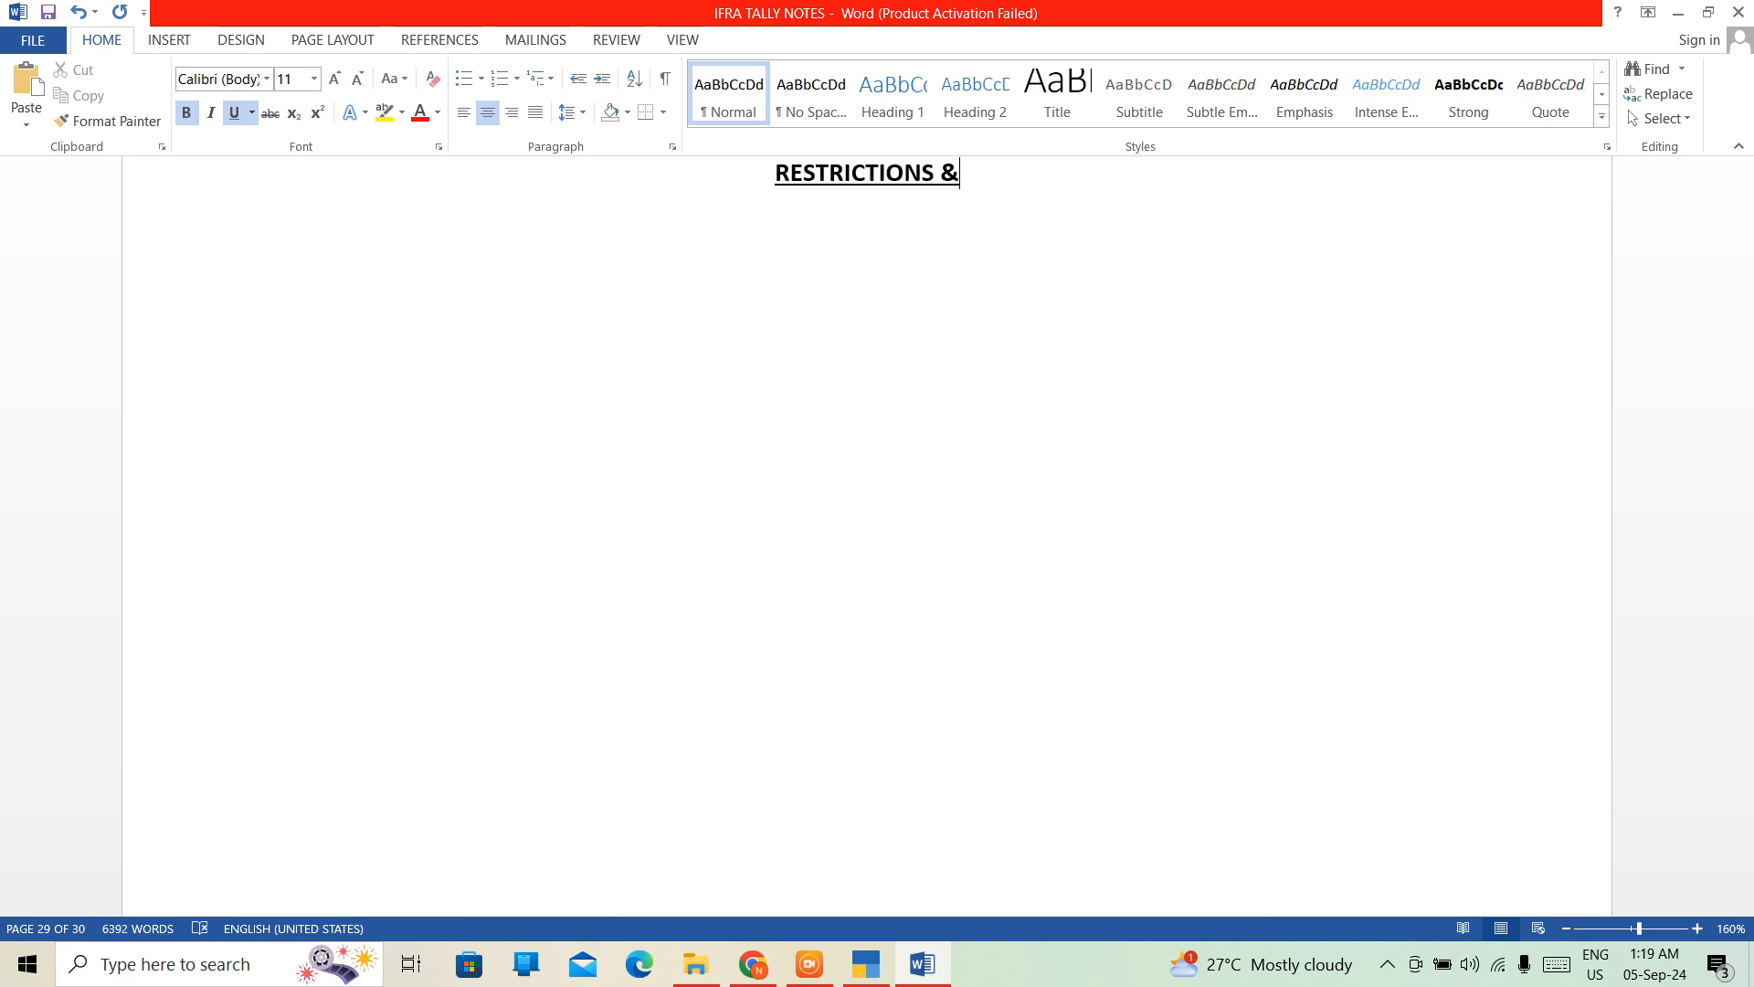
type(" CONDITI")
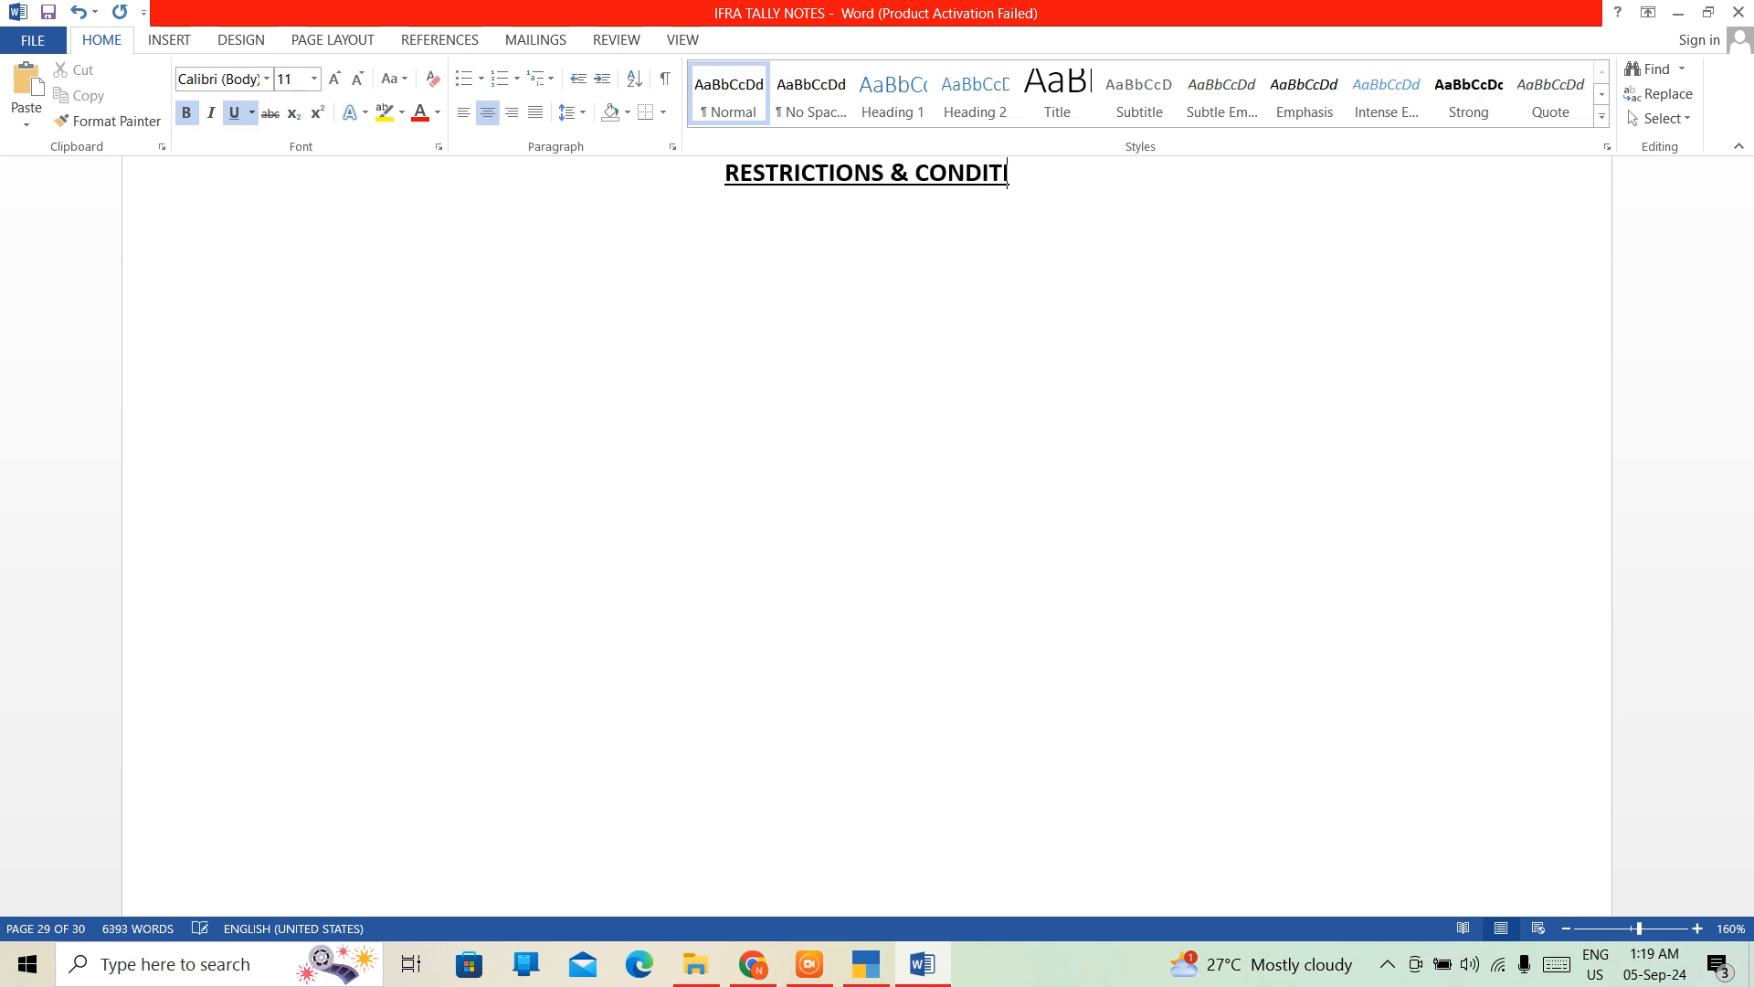
type("ONS ")
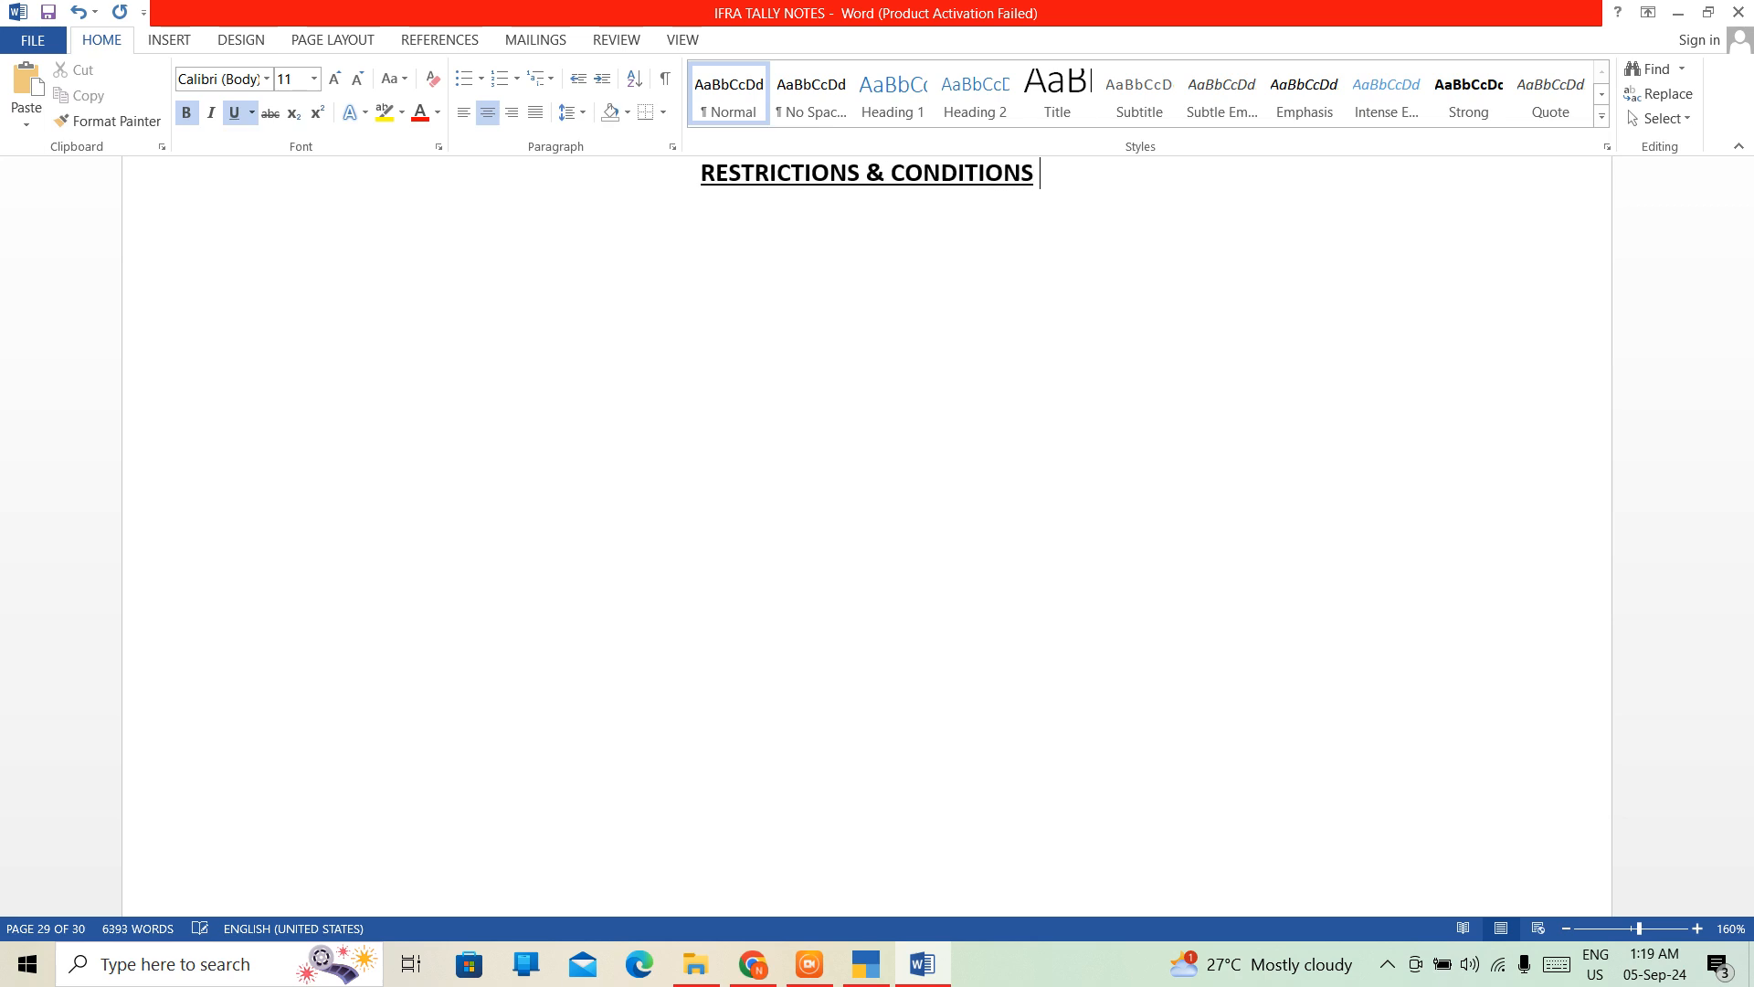
type("OF COM")
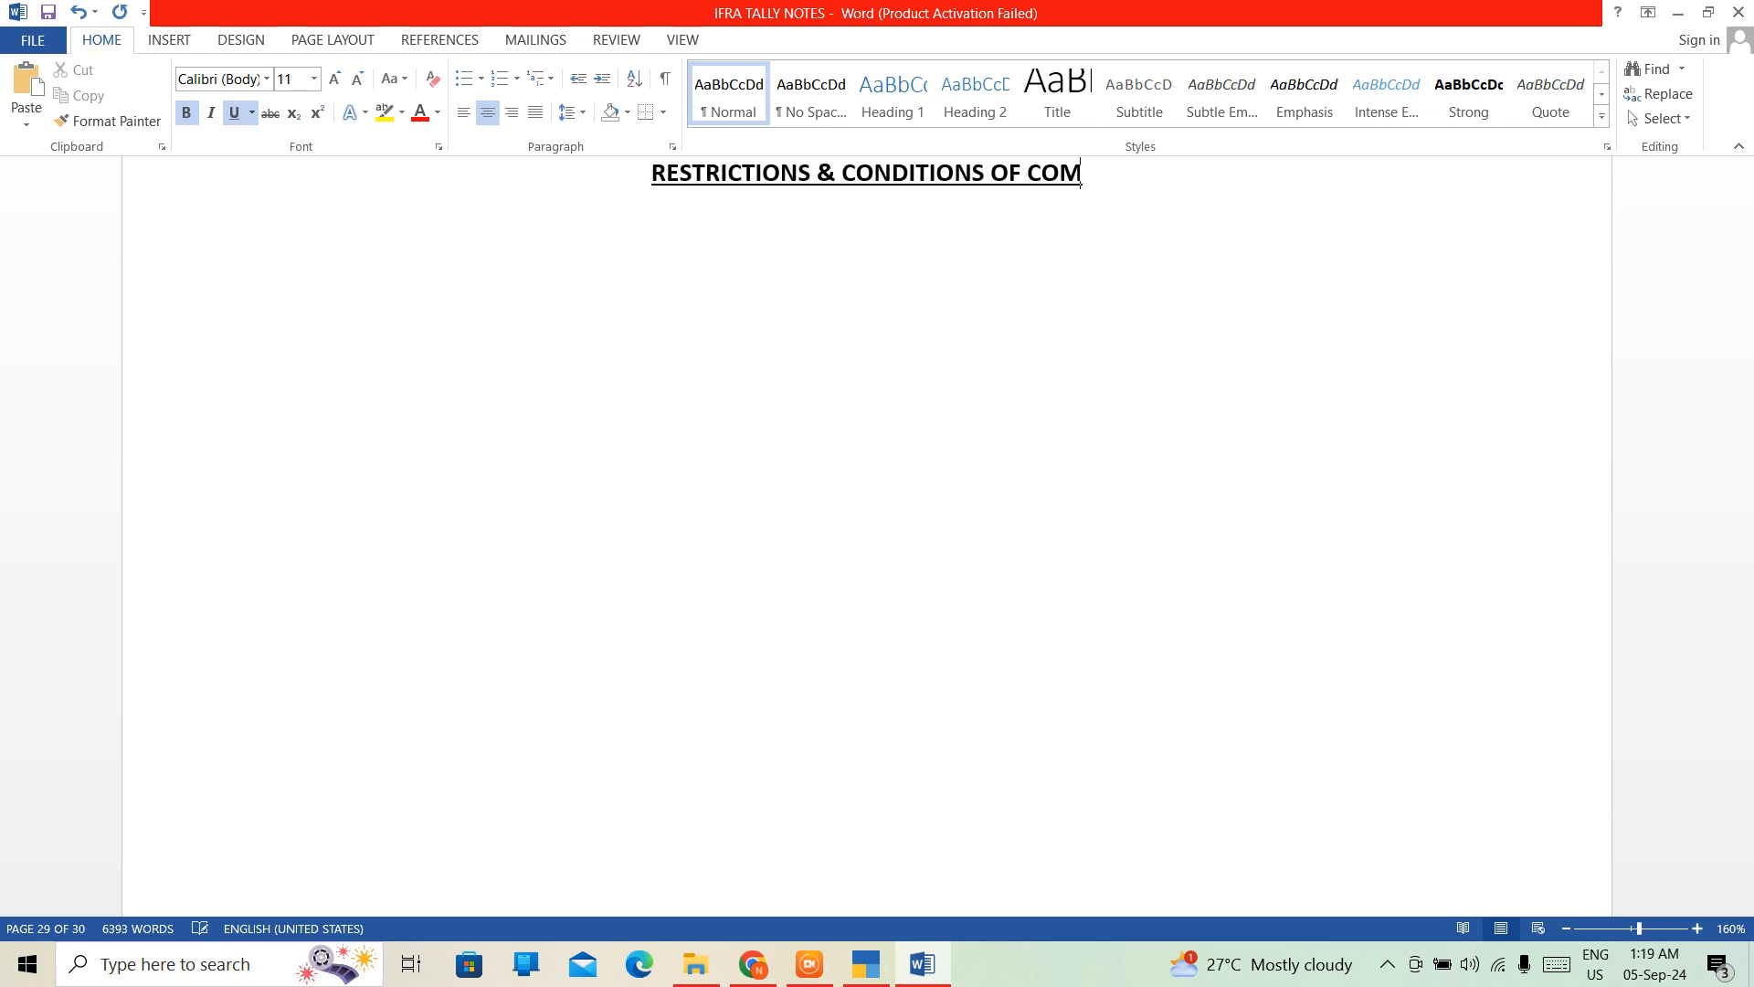
type("POSITION ")
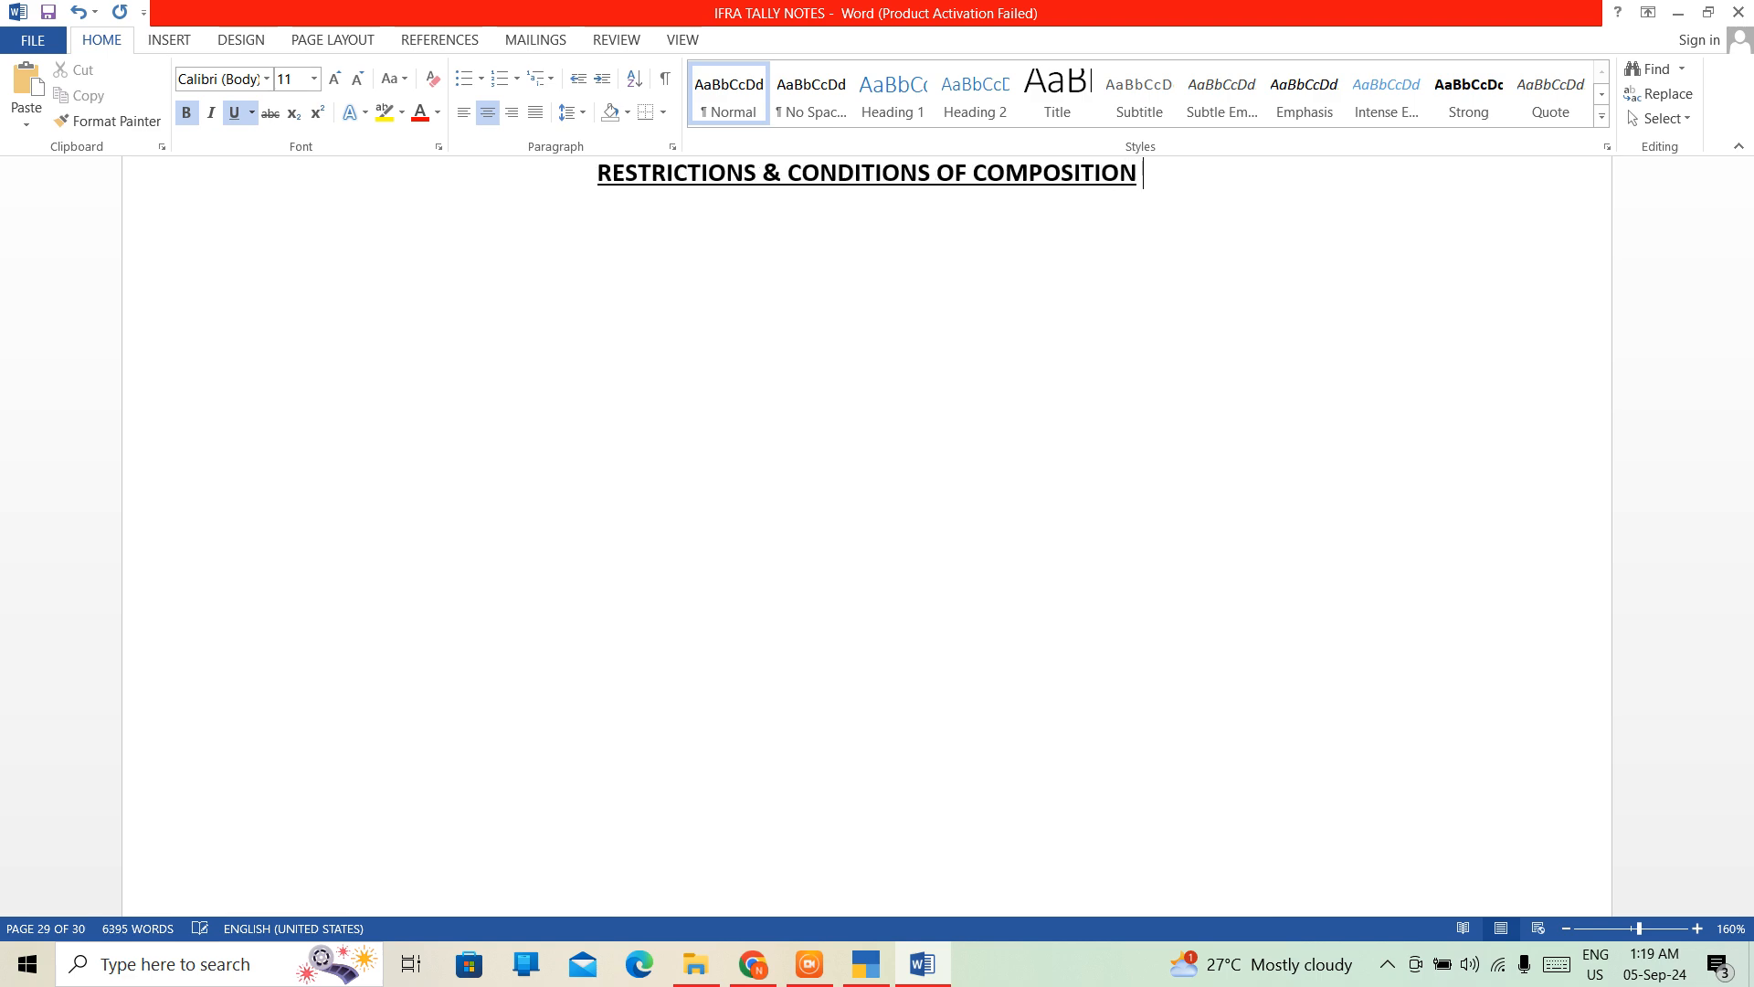
type("CHEME")
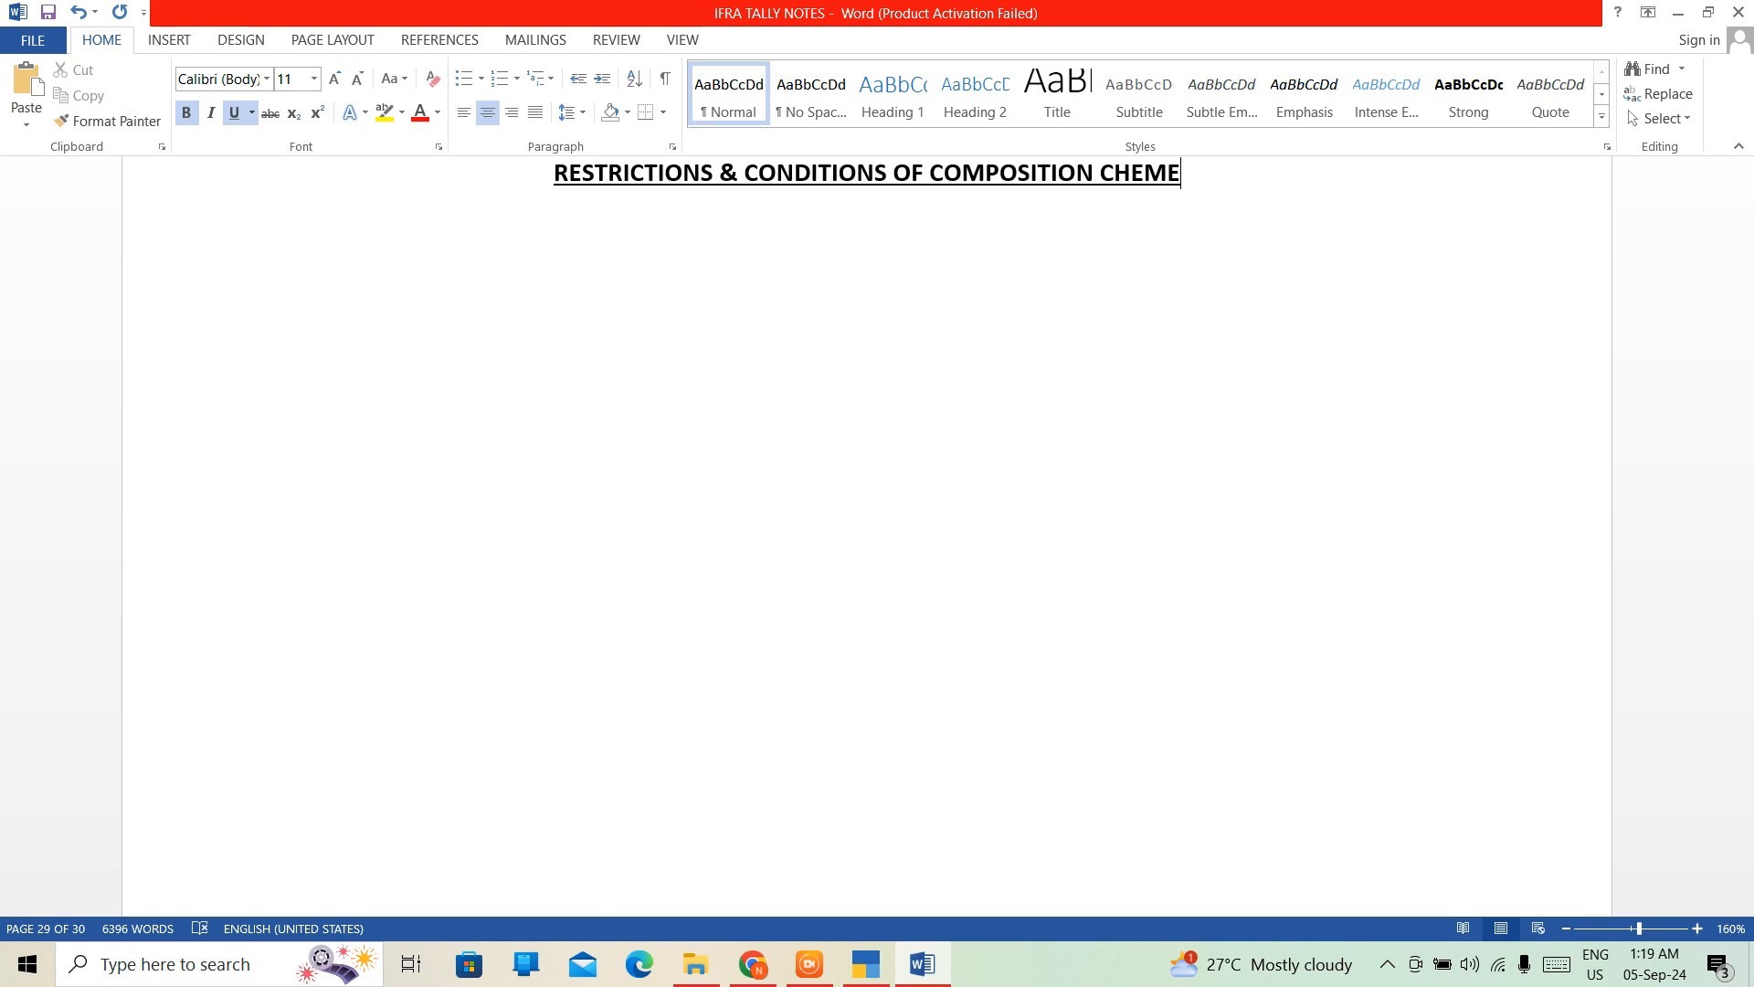
key("Left")
key("Left")
key("Left")
type("S")
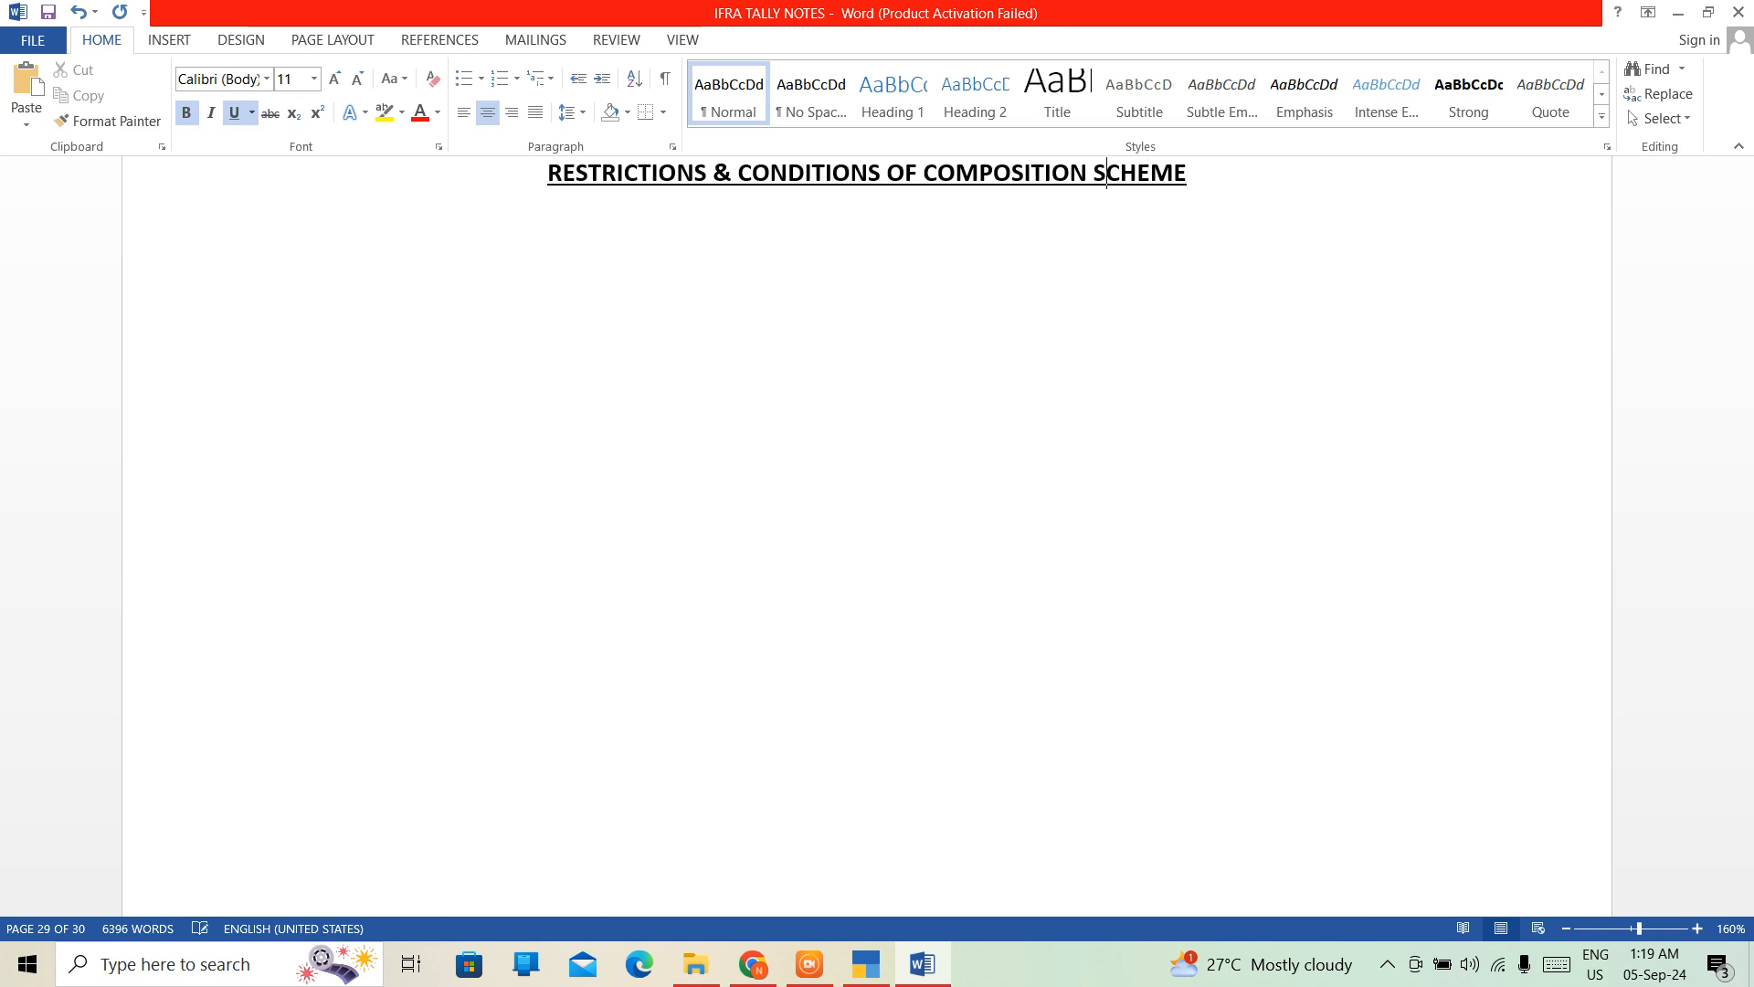
Start a numbered list below the heading with the item "YOU CANNOT CLAIN ITC AGAINST GST PAID ON YOUR PURCHASES".
key("Right")
key("Right")
key("Right")
key("Right")
key("Right")
key("Down")
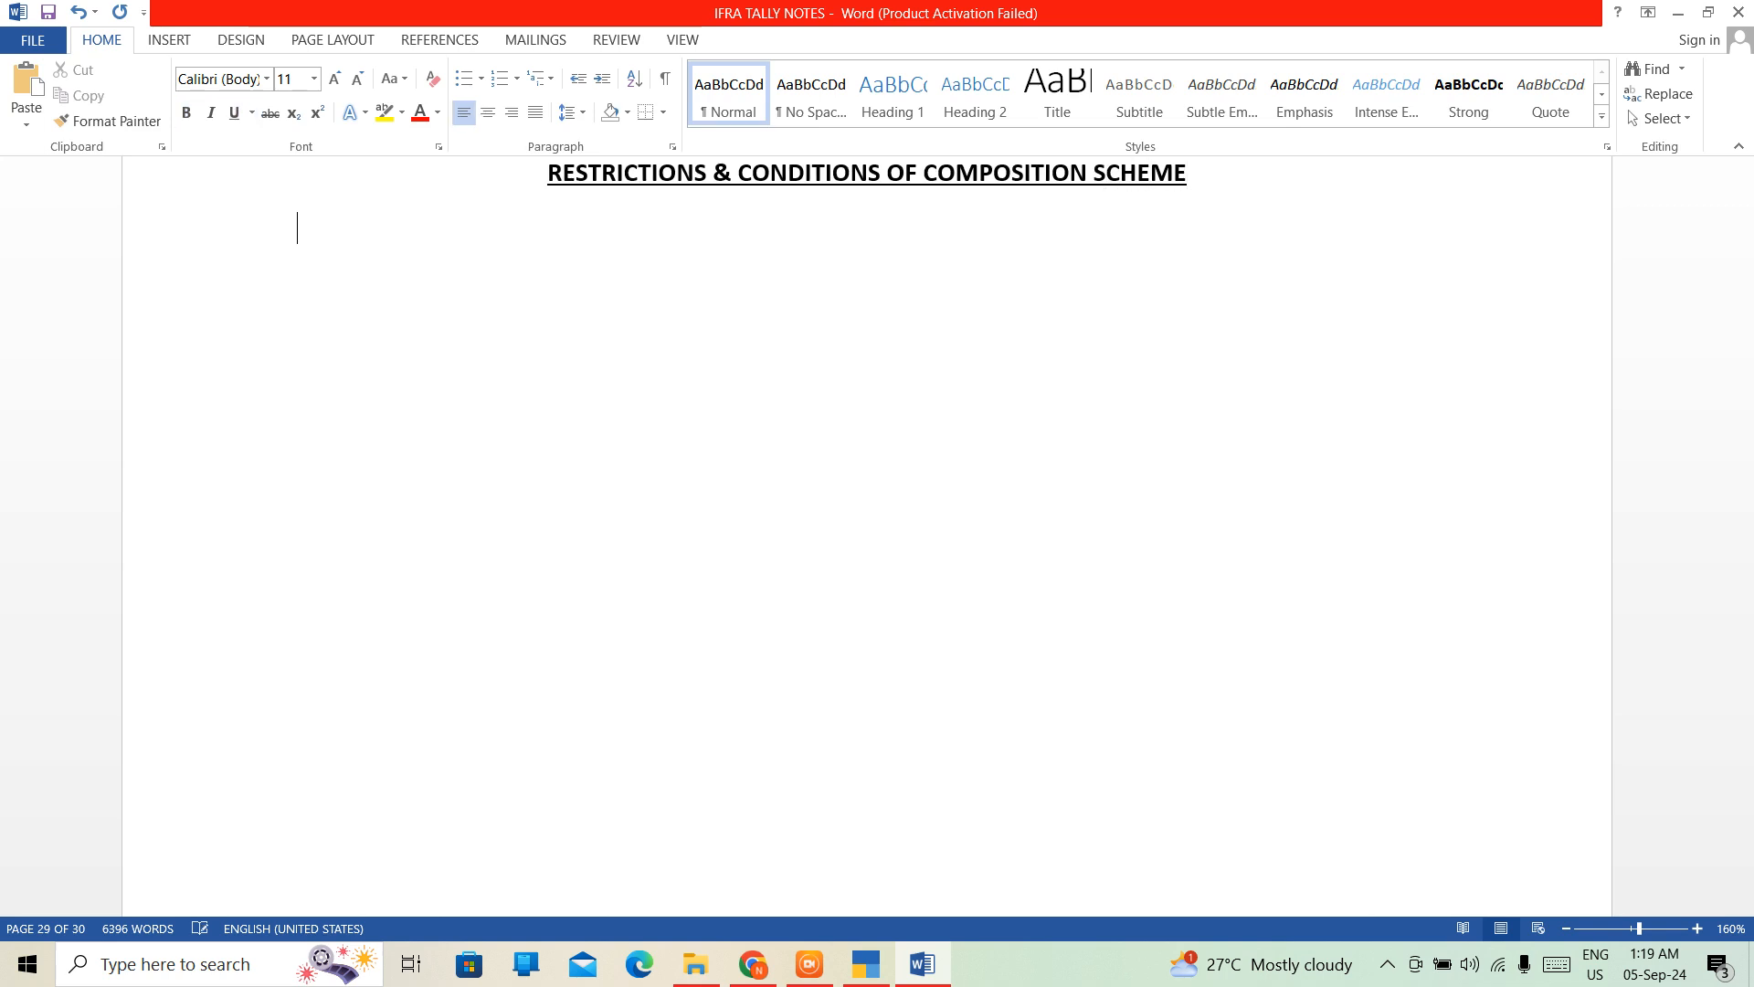
type("1.")
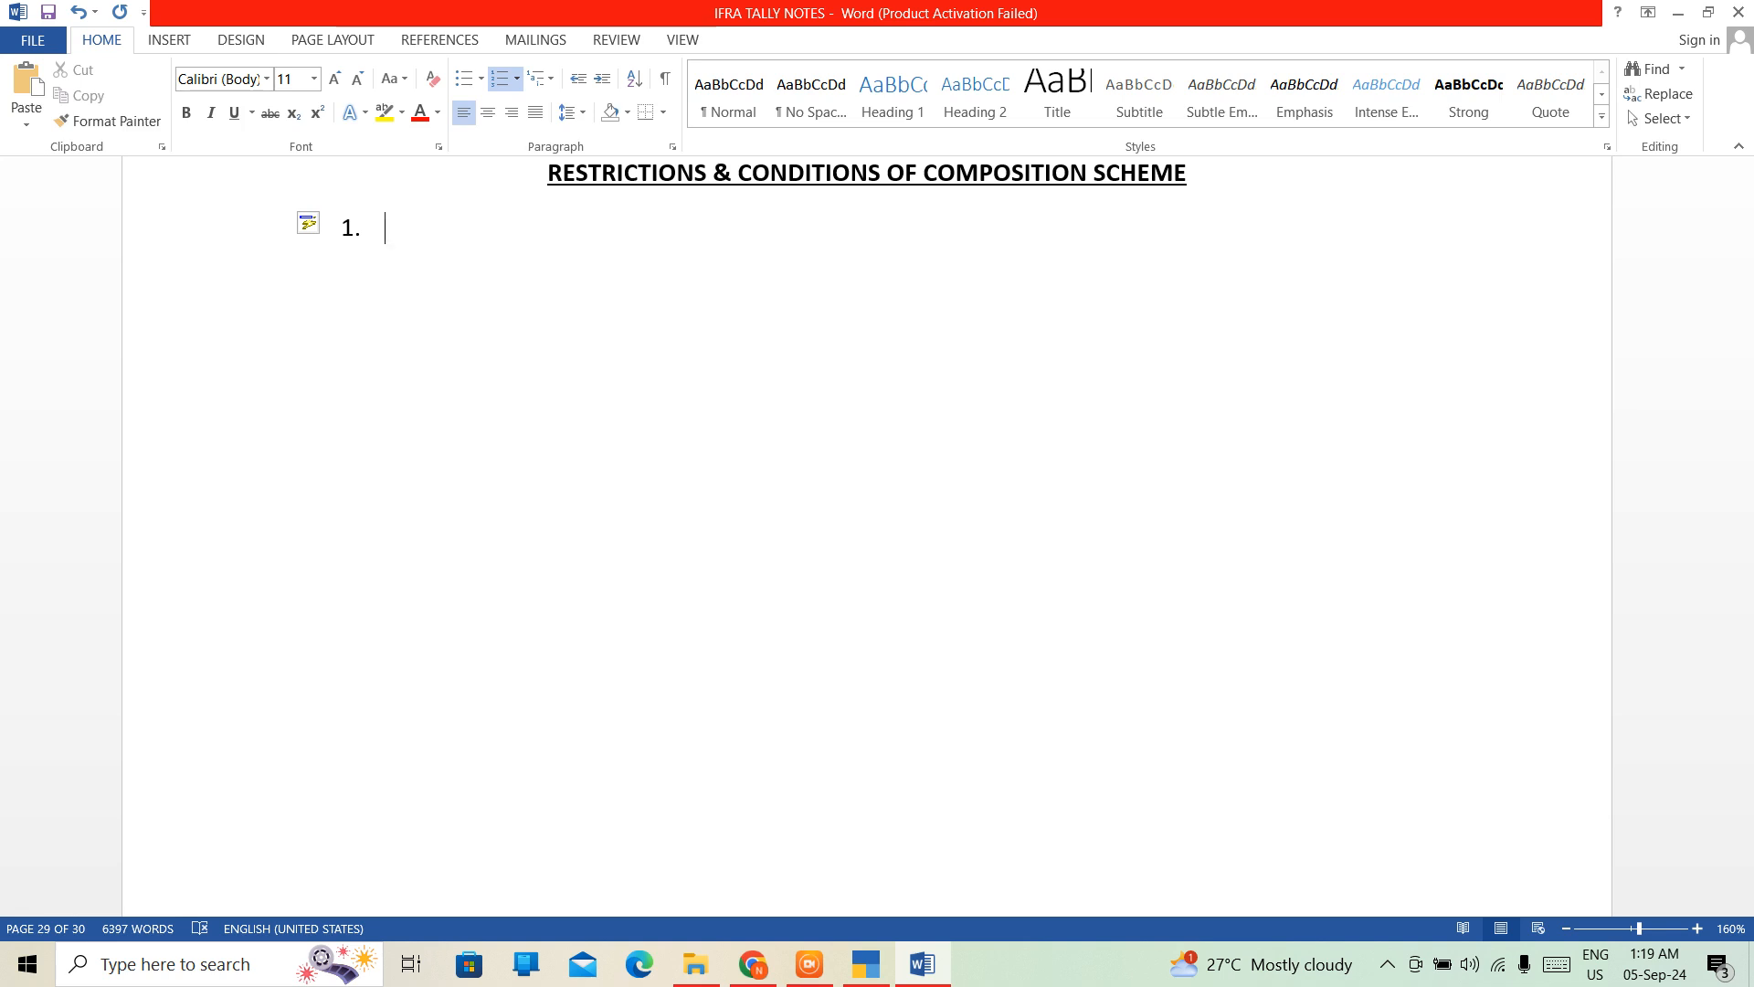
type("YOU CANNO")
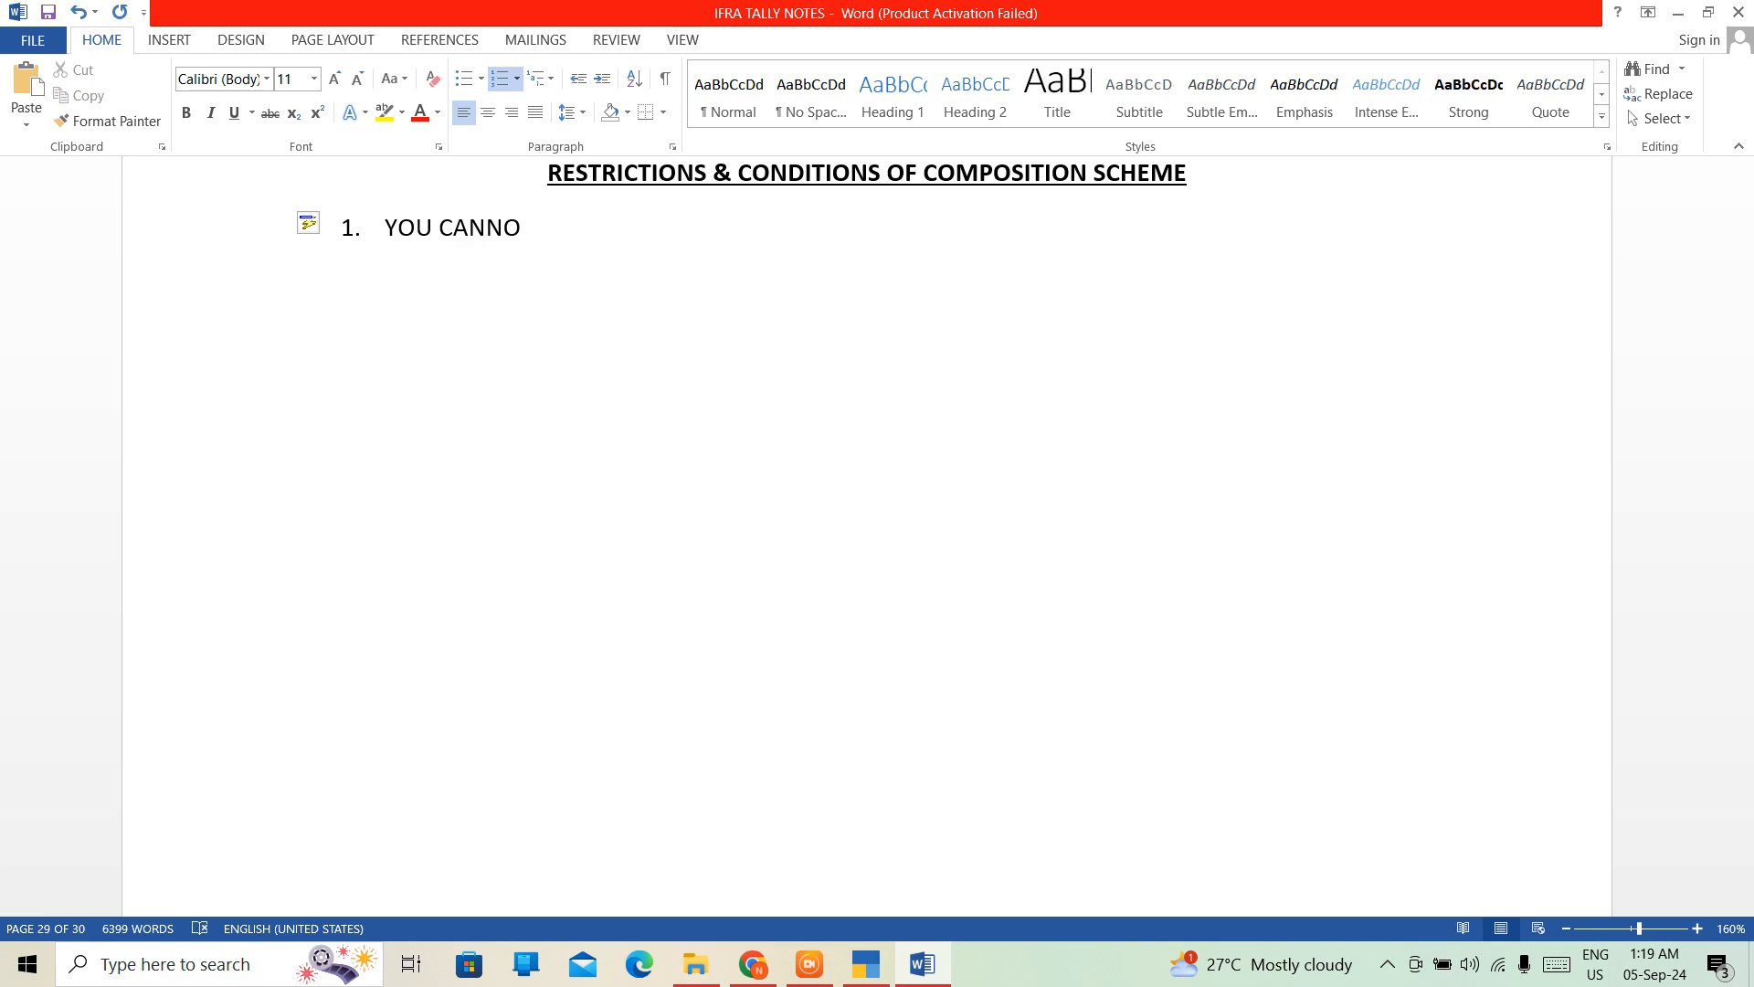
type("T CLAIN ITC AGAINST")
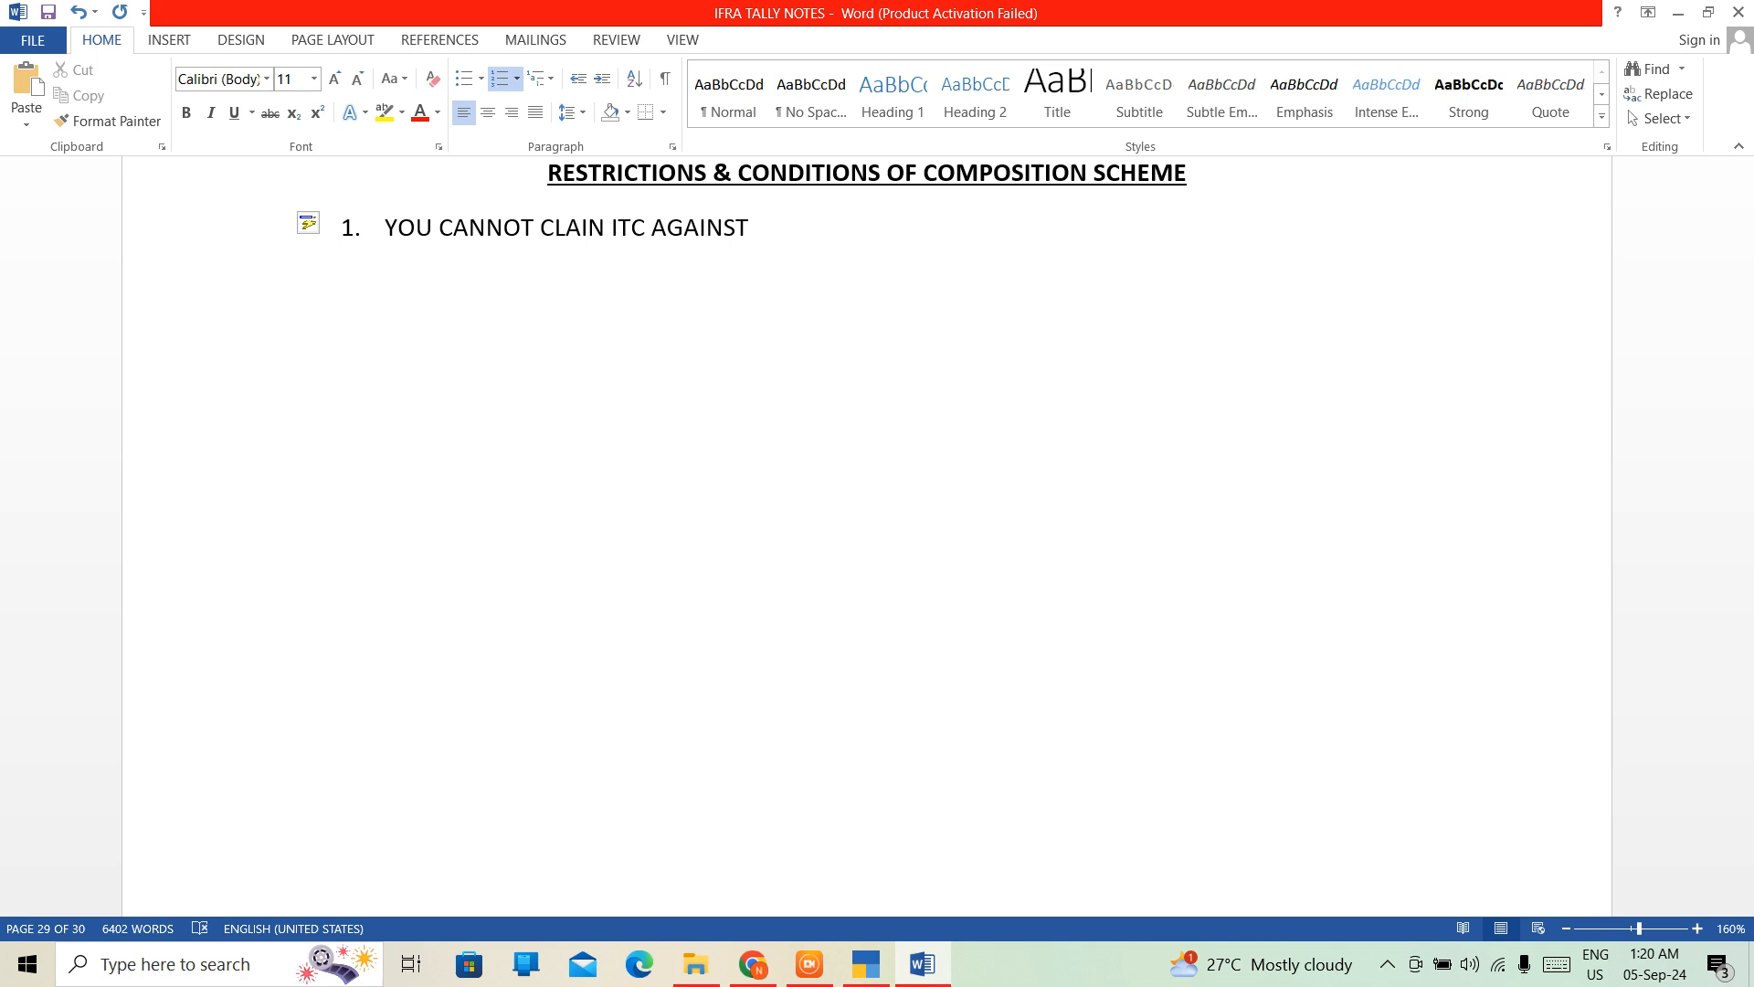
type(" GST PAID ")
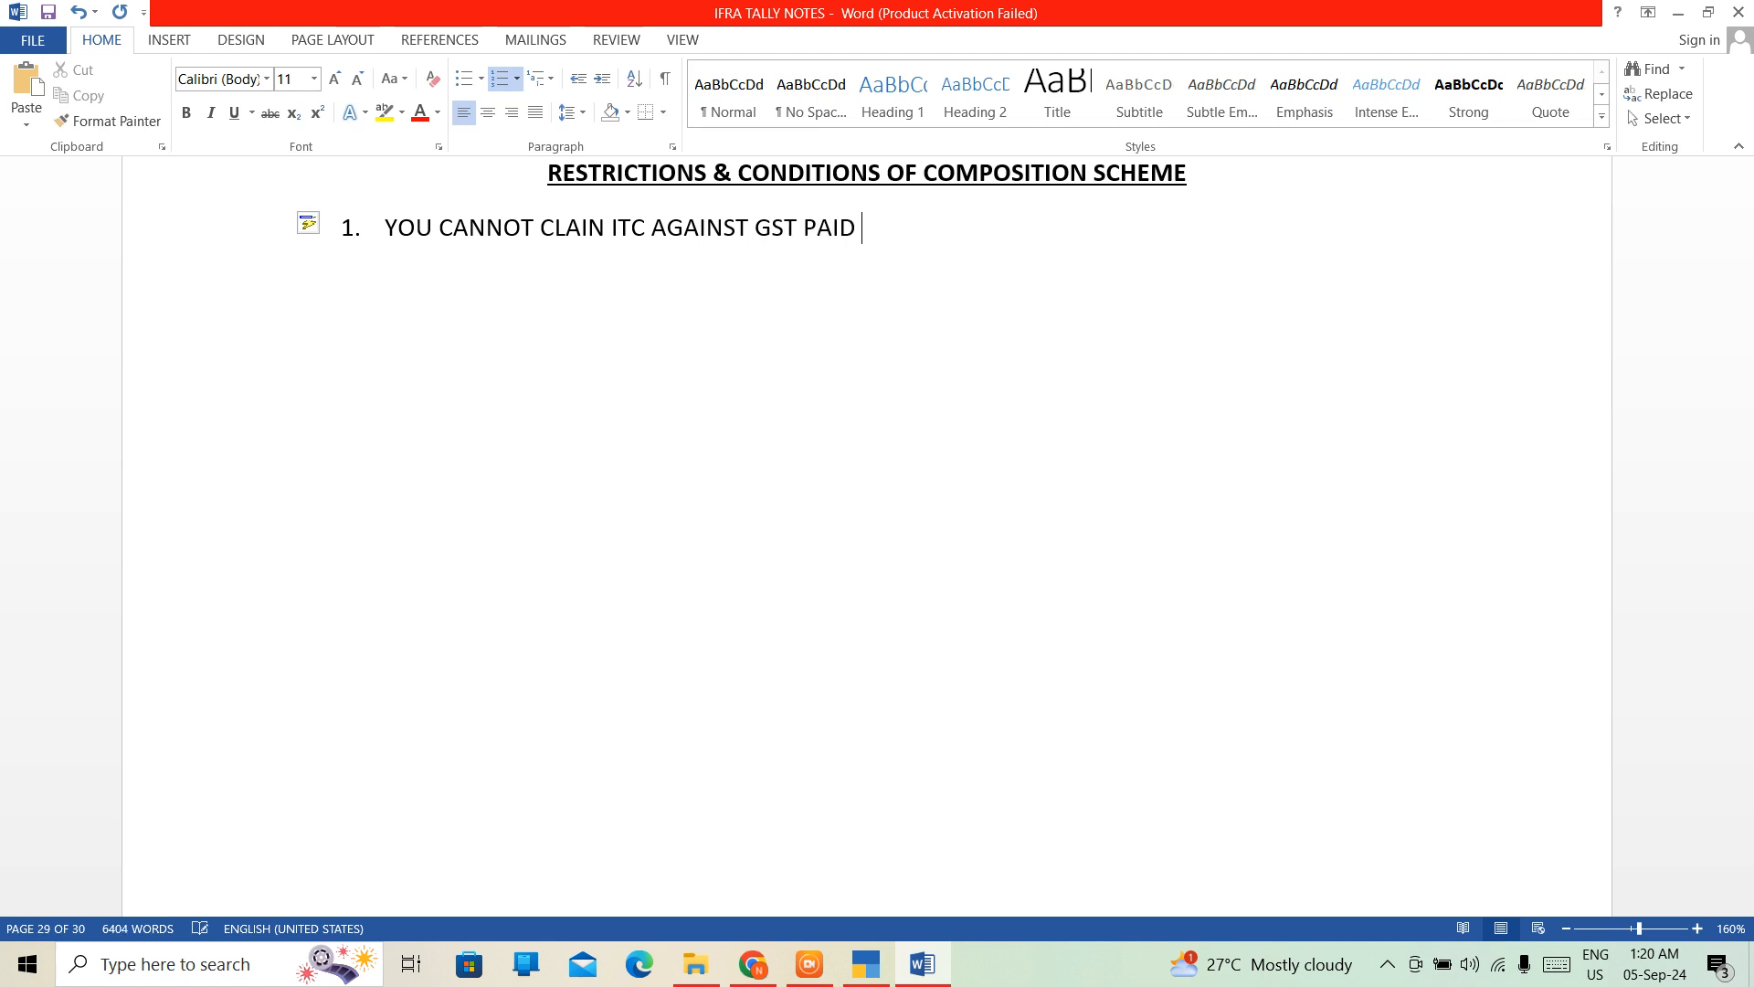
type("ON YOUR PURCH")
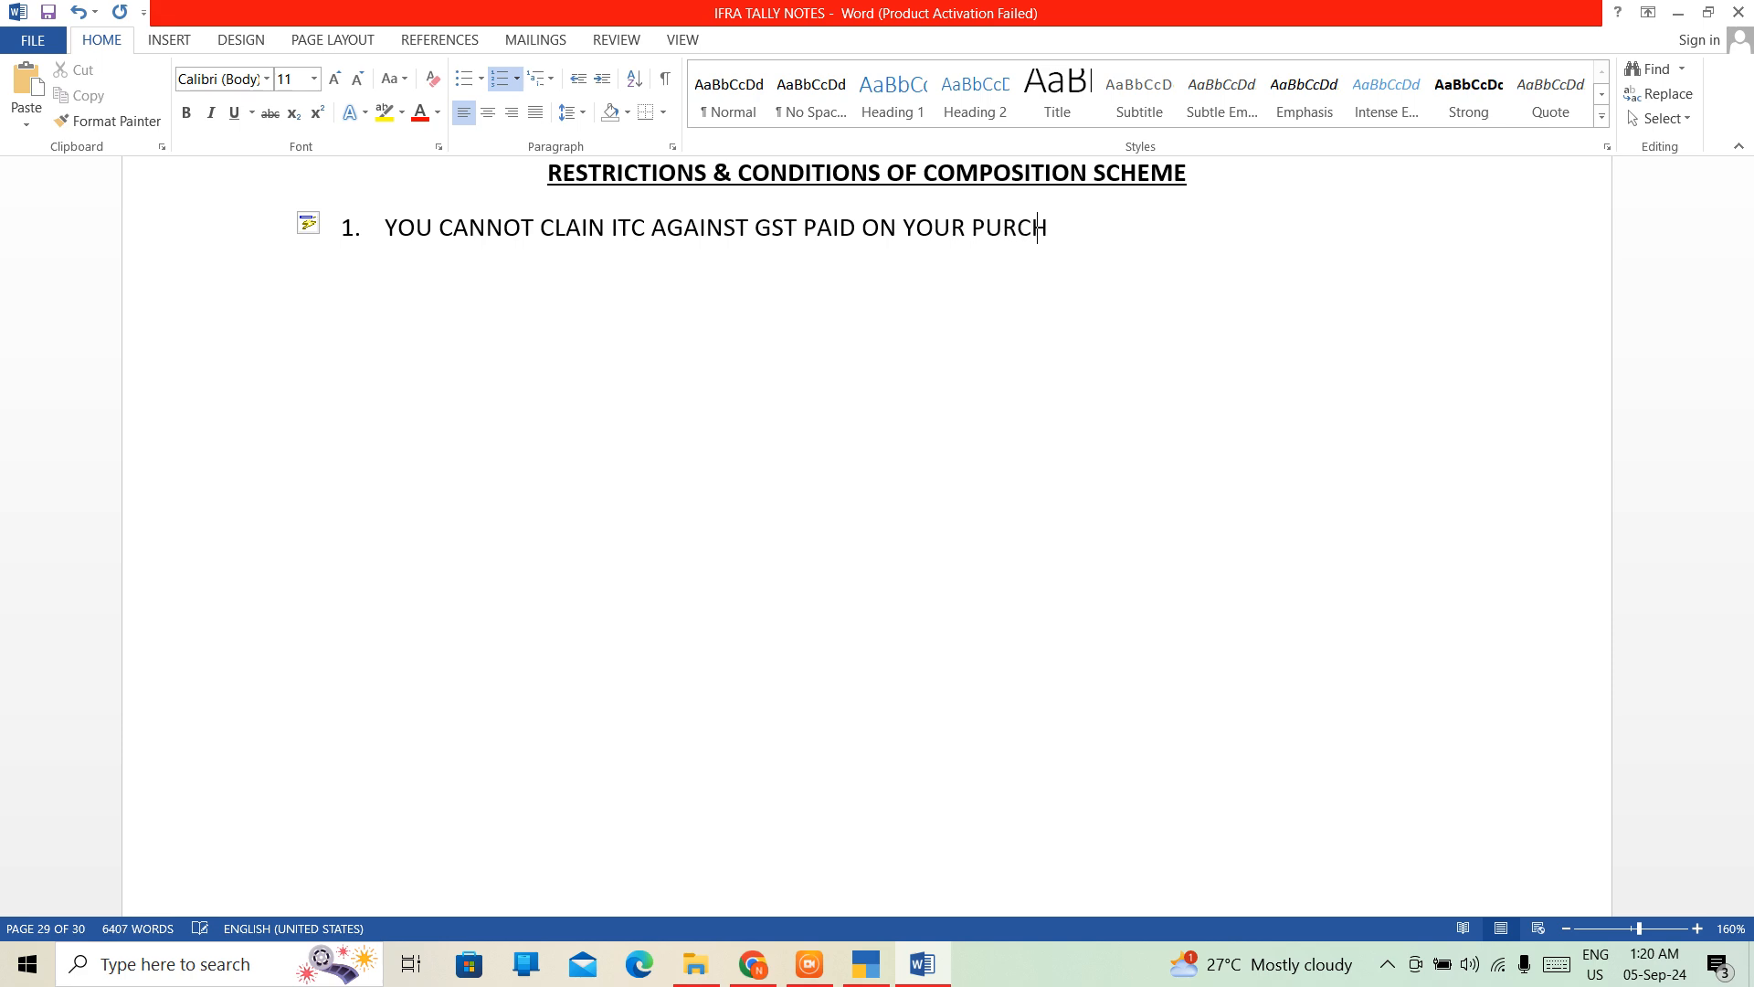
type("ASES")
Add the second list item "YOU CANNOT TRADE IN GOODS OUTSIDE THE SCOPE OF GST SUCH AS ALCOHOL".
key("Return")
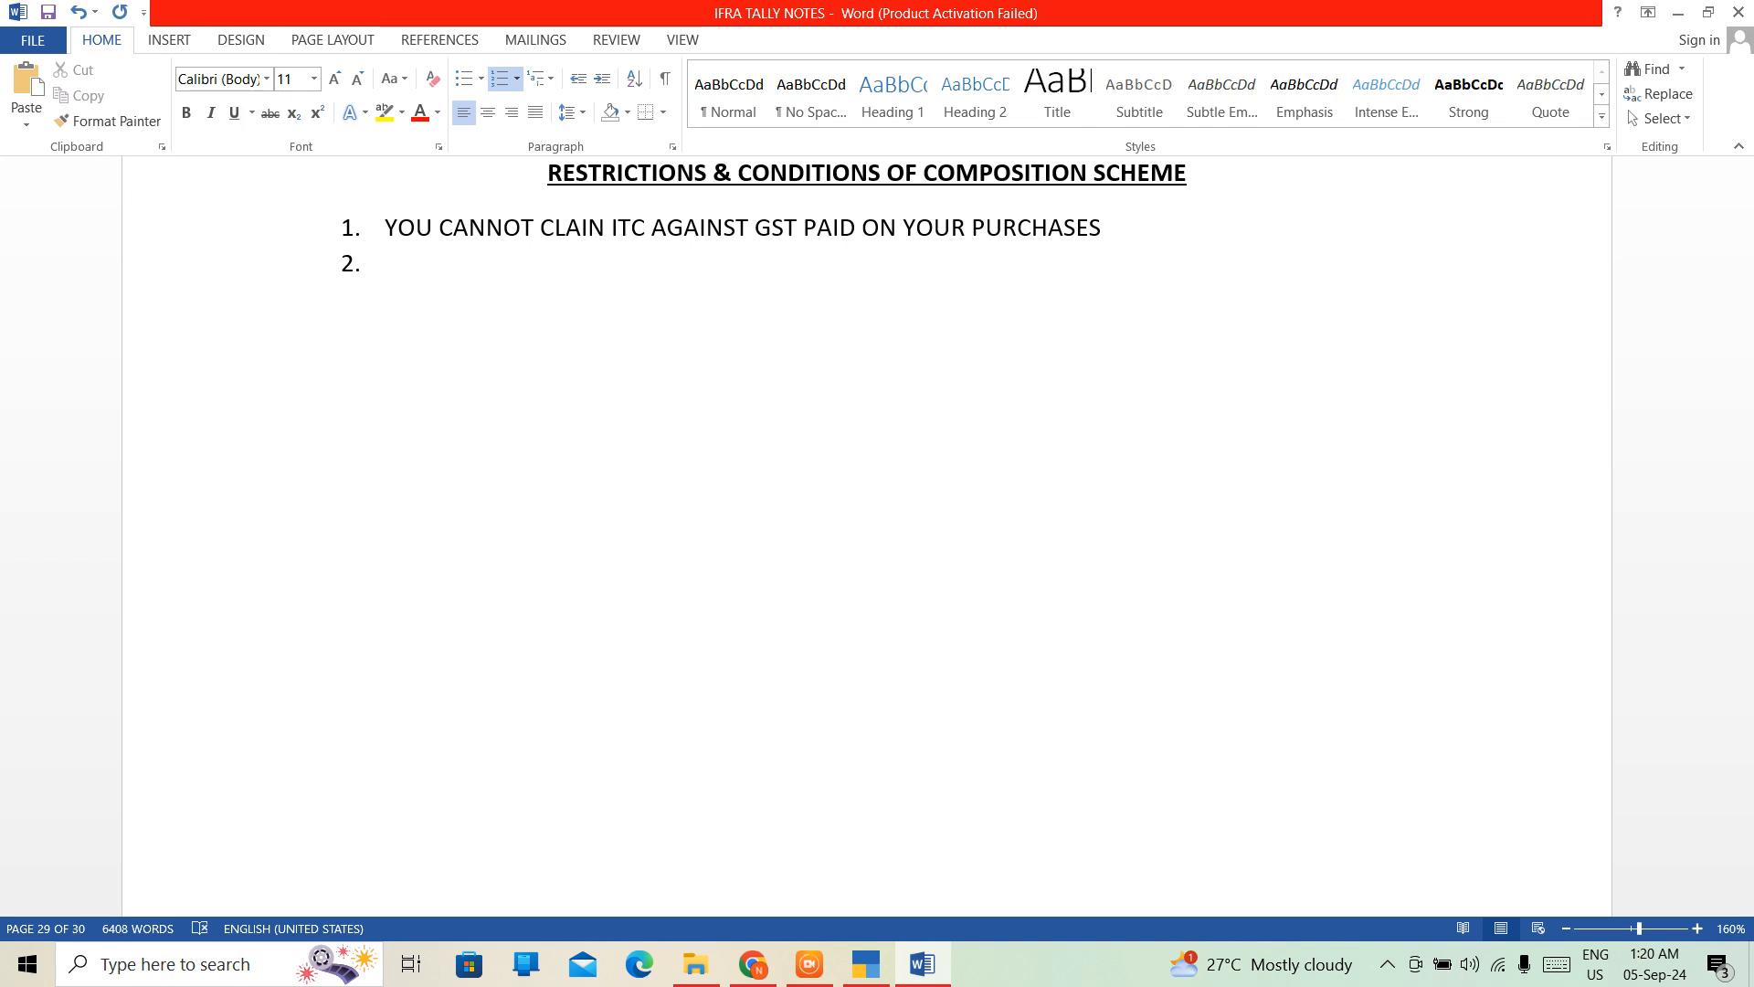
type("YOU CANN")
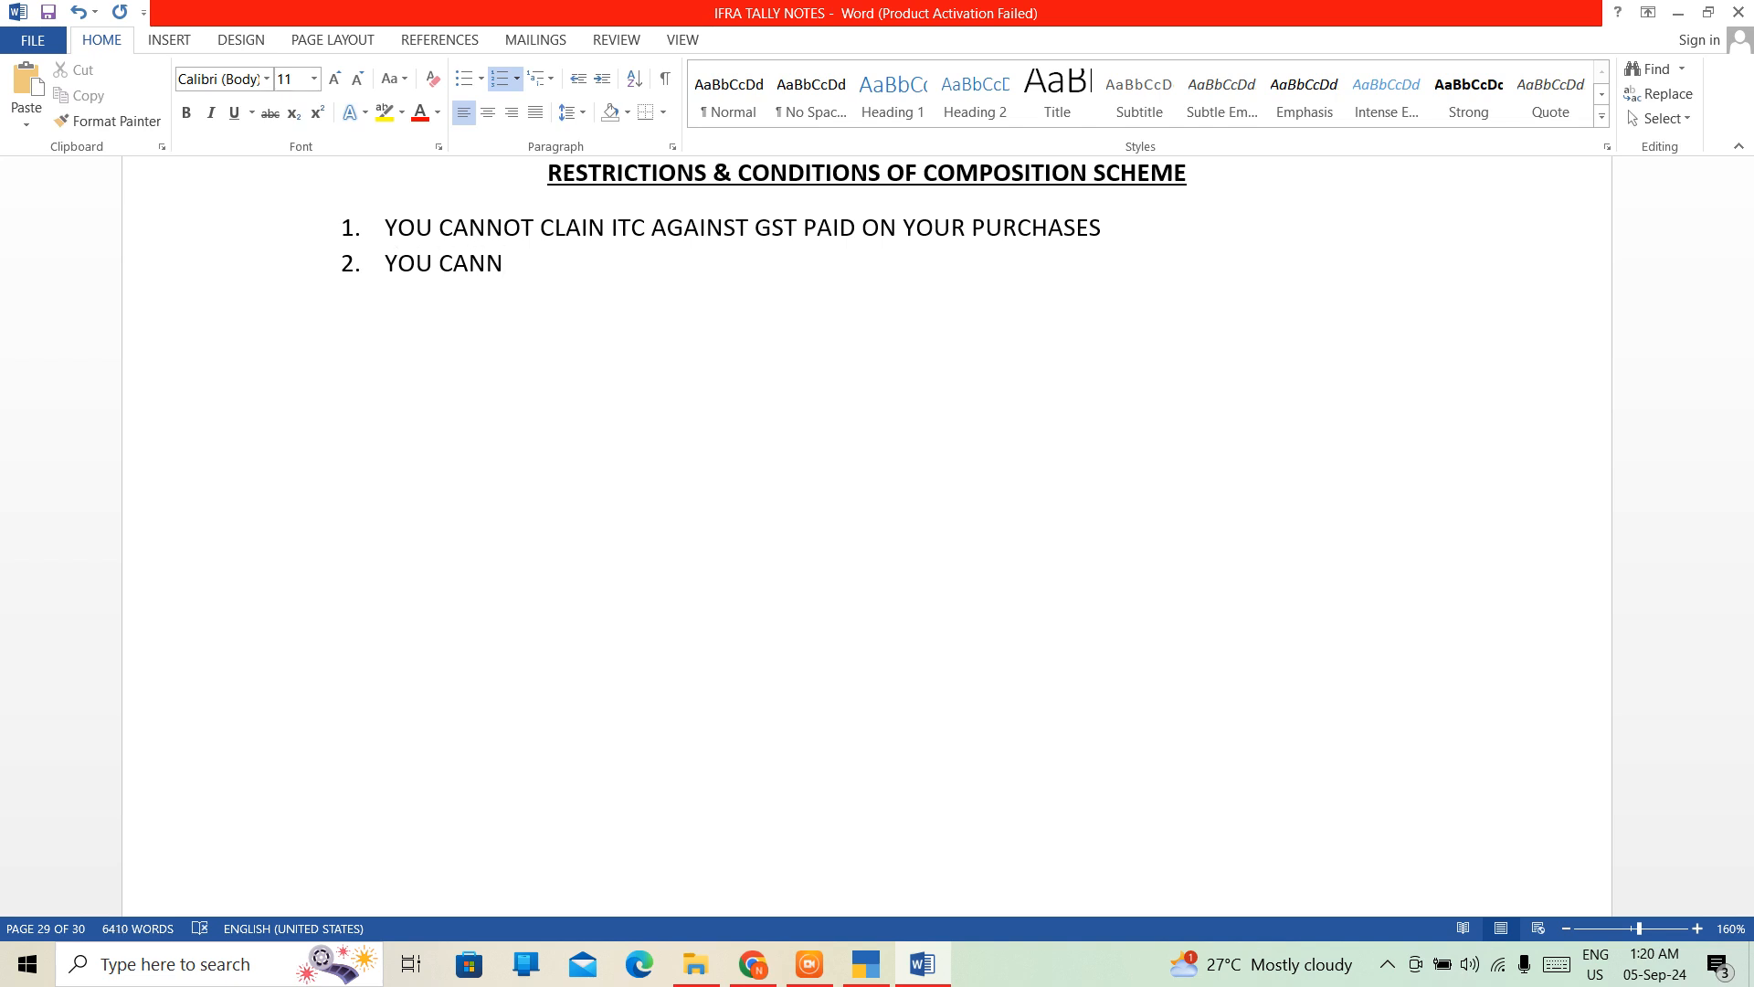
type("OT TRADE ")
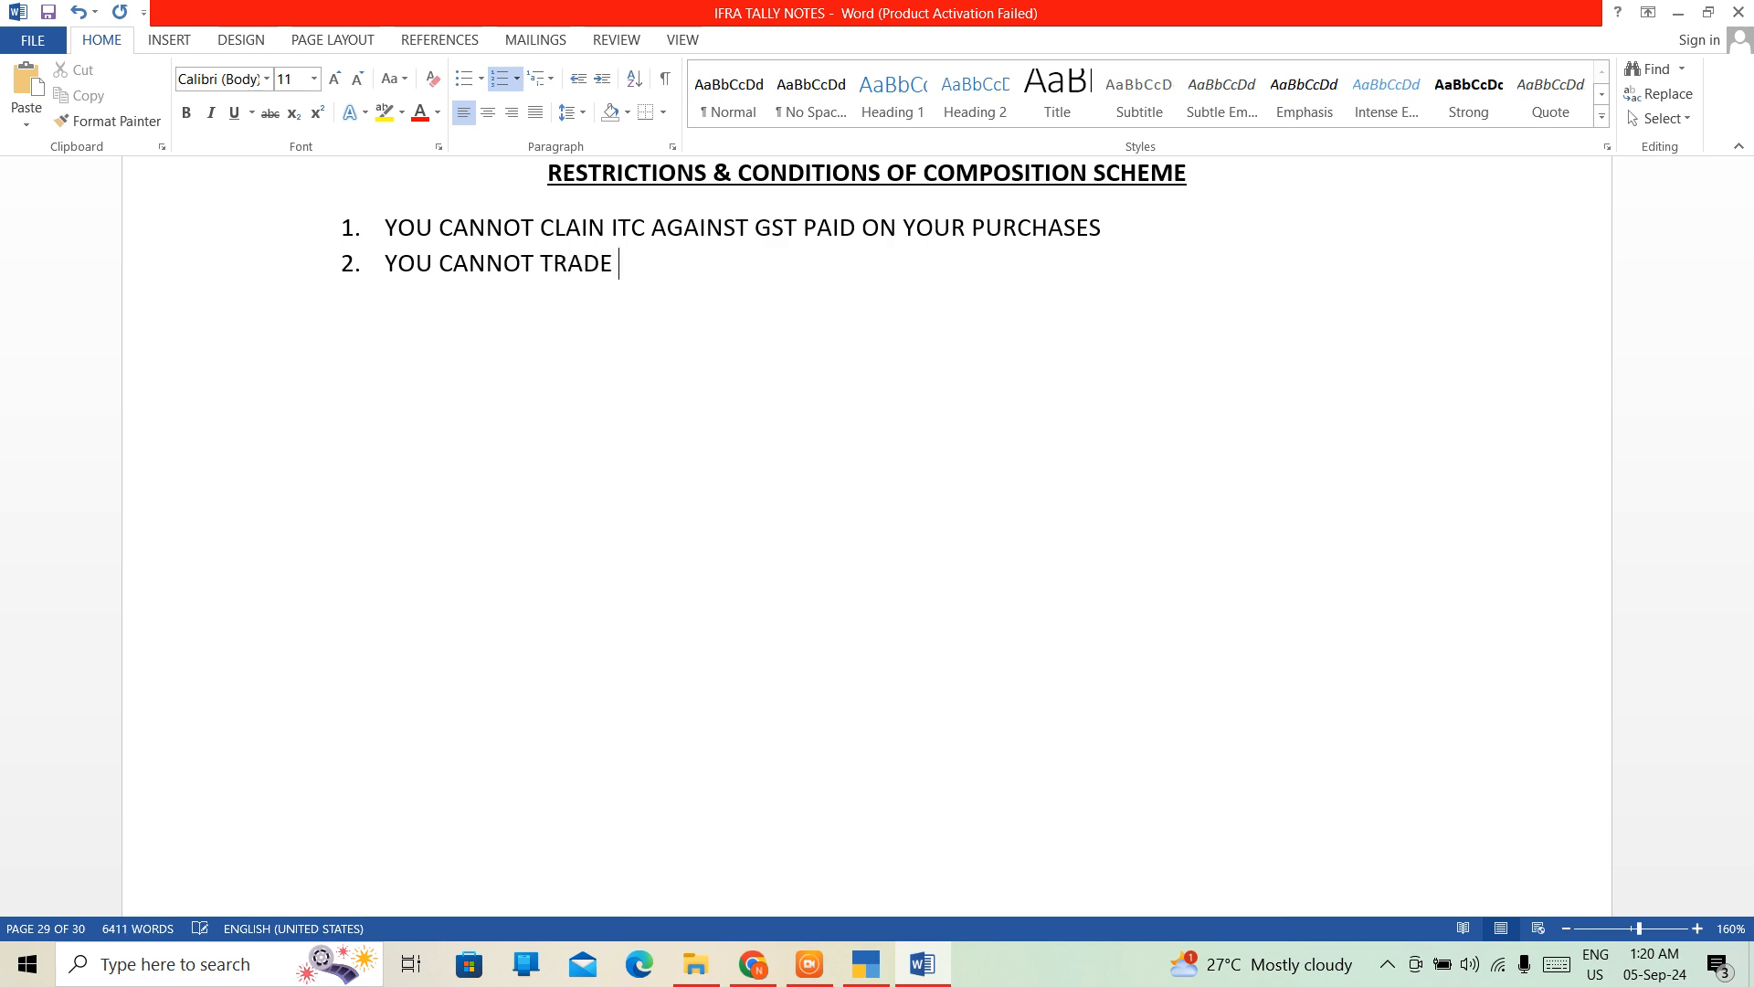
type("IN GOODS")
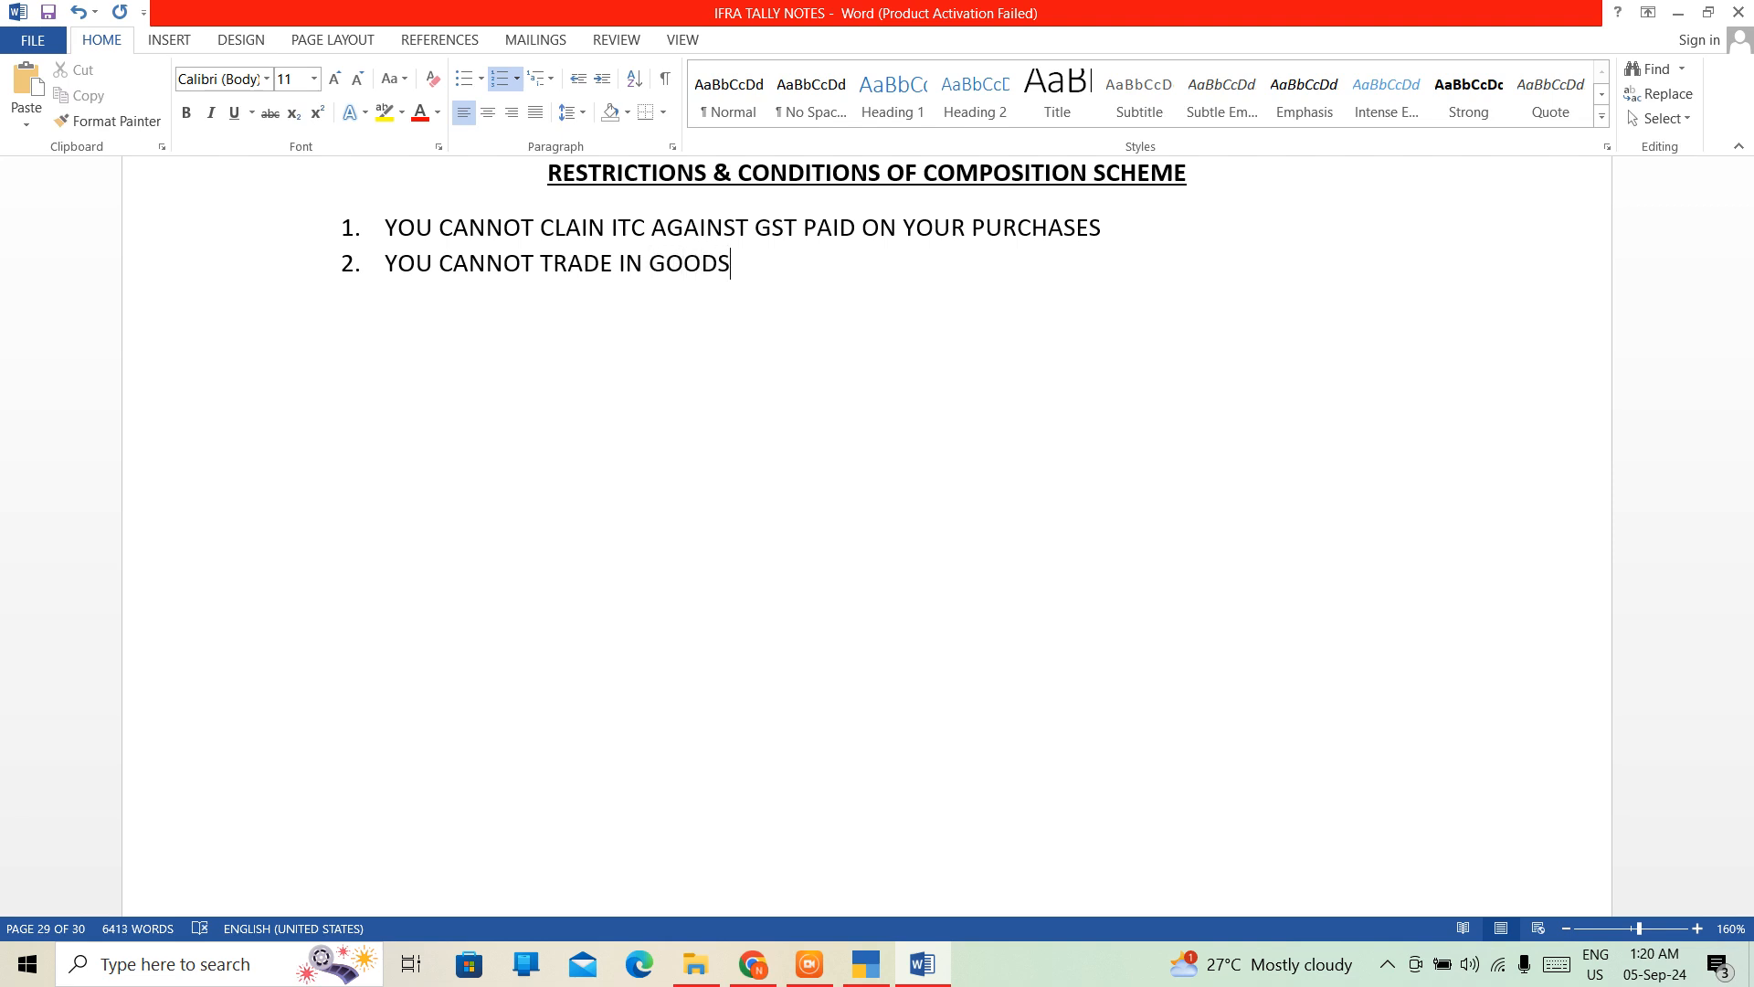
type(" OUTSIDE THE SCOPE")
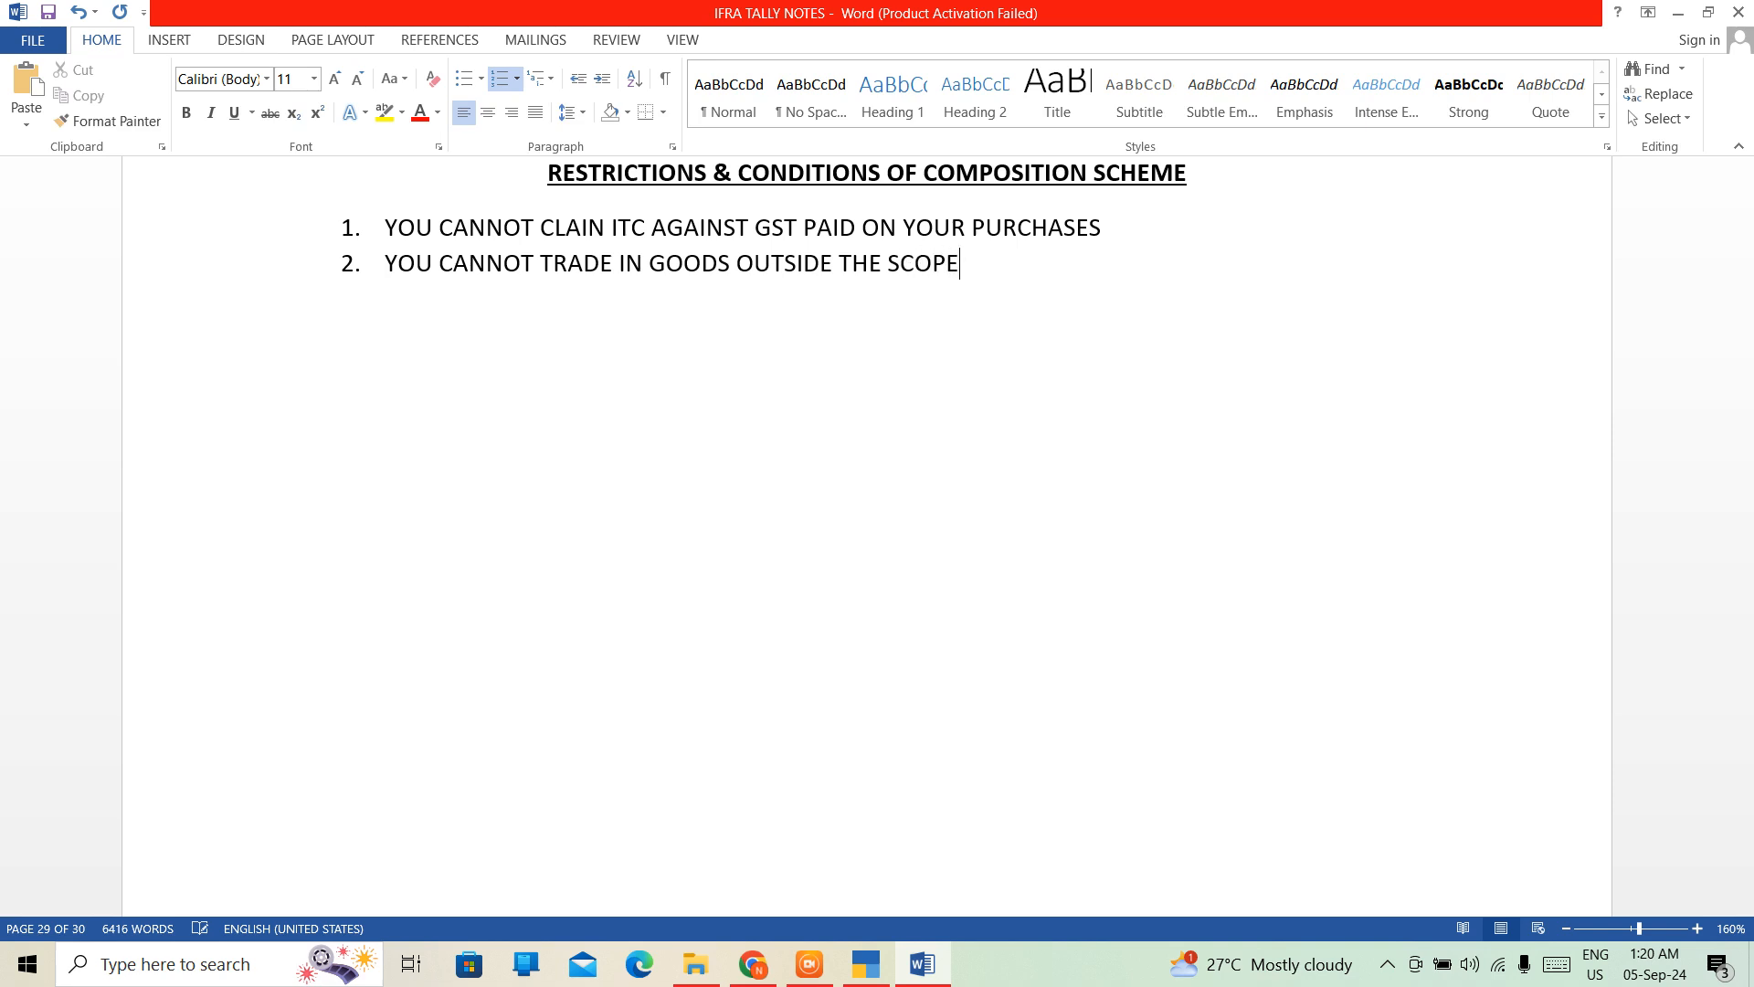
type(" OF GST SUCH AS A")
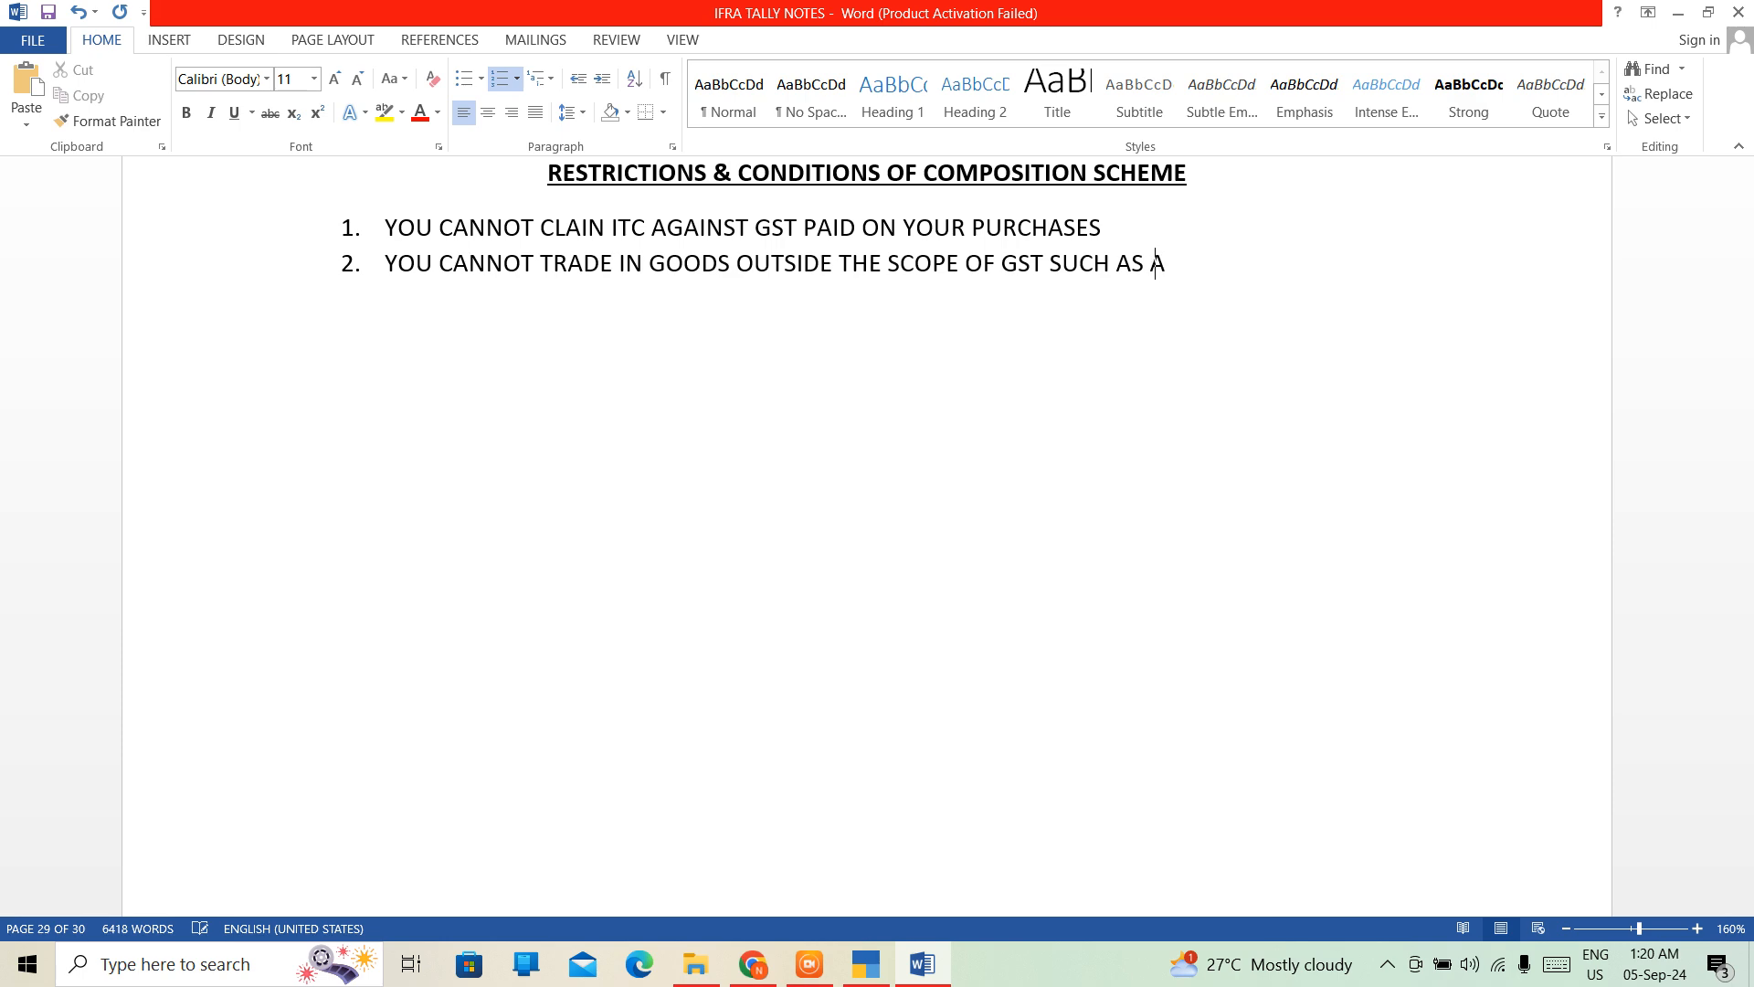
type("LCH")
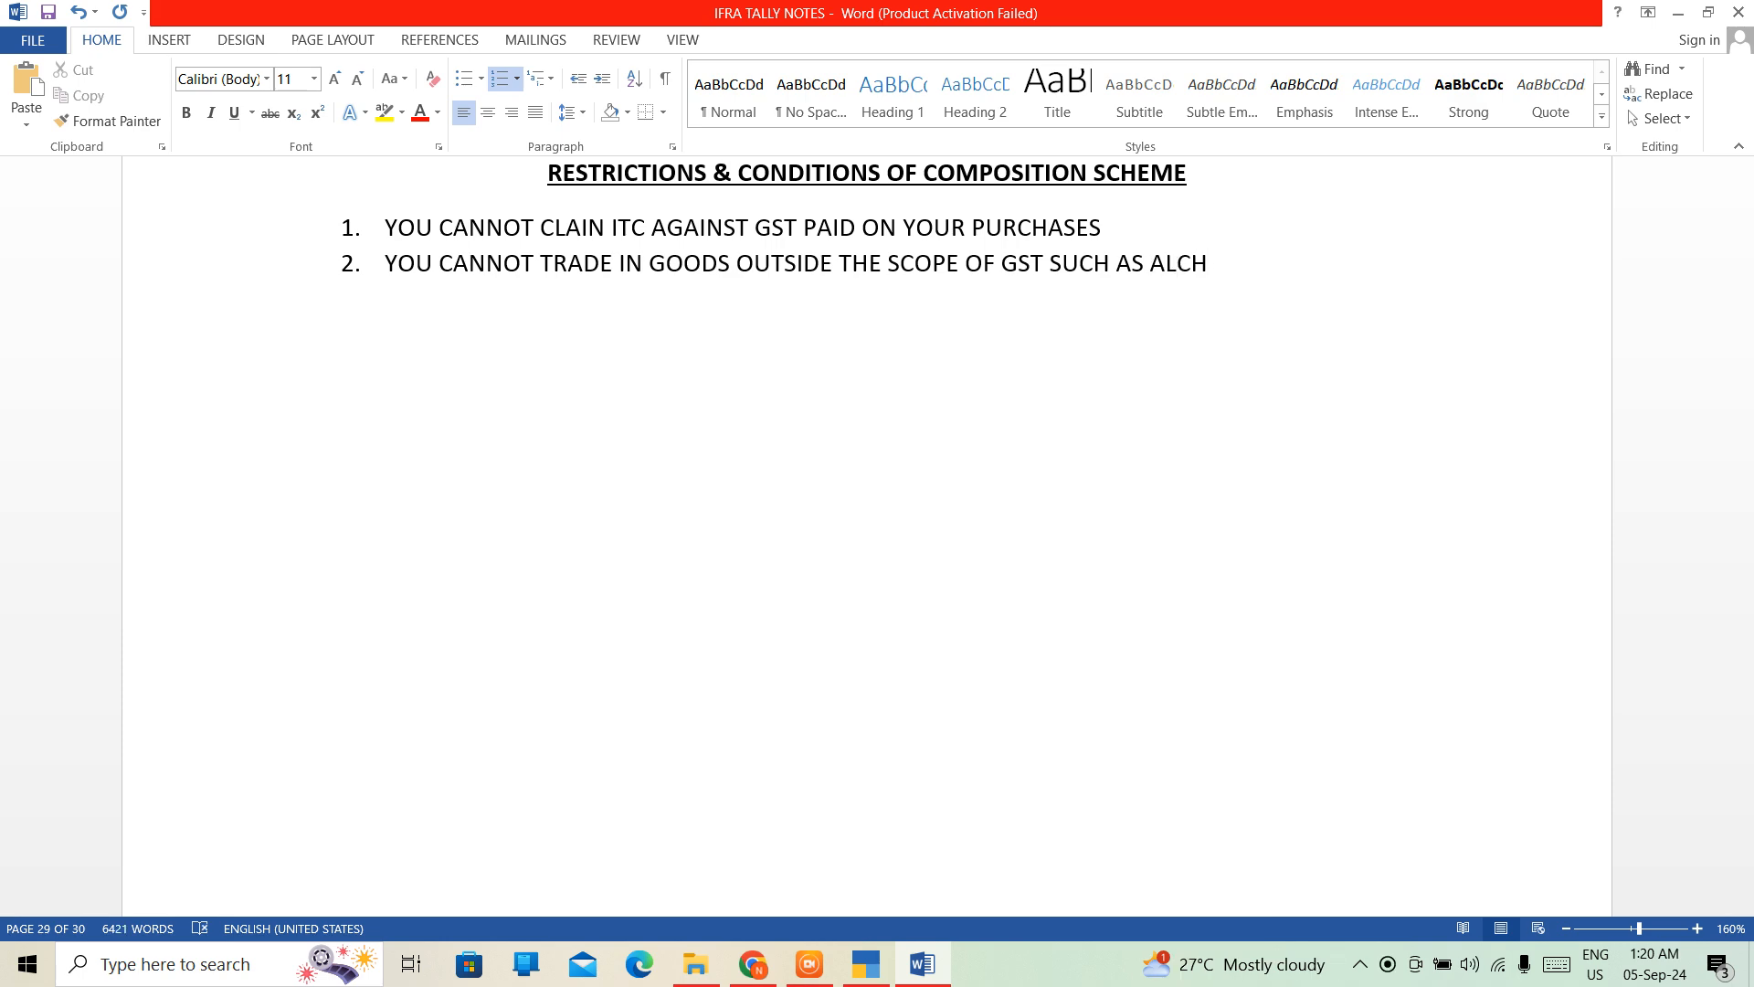
key("BackSpace")
type("OHOL.")
key("BackSpace")
Add the third list item "IT IS MANDATORY FOR SUCH BUSINESSMEN TO MENTION COMPOSITION TAXABLE PERSON ON THEIR BILLS".
key("Return")
type("IT IS MAND")
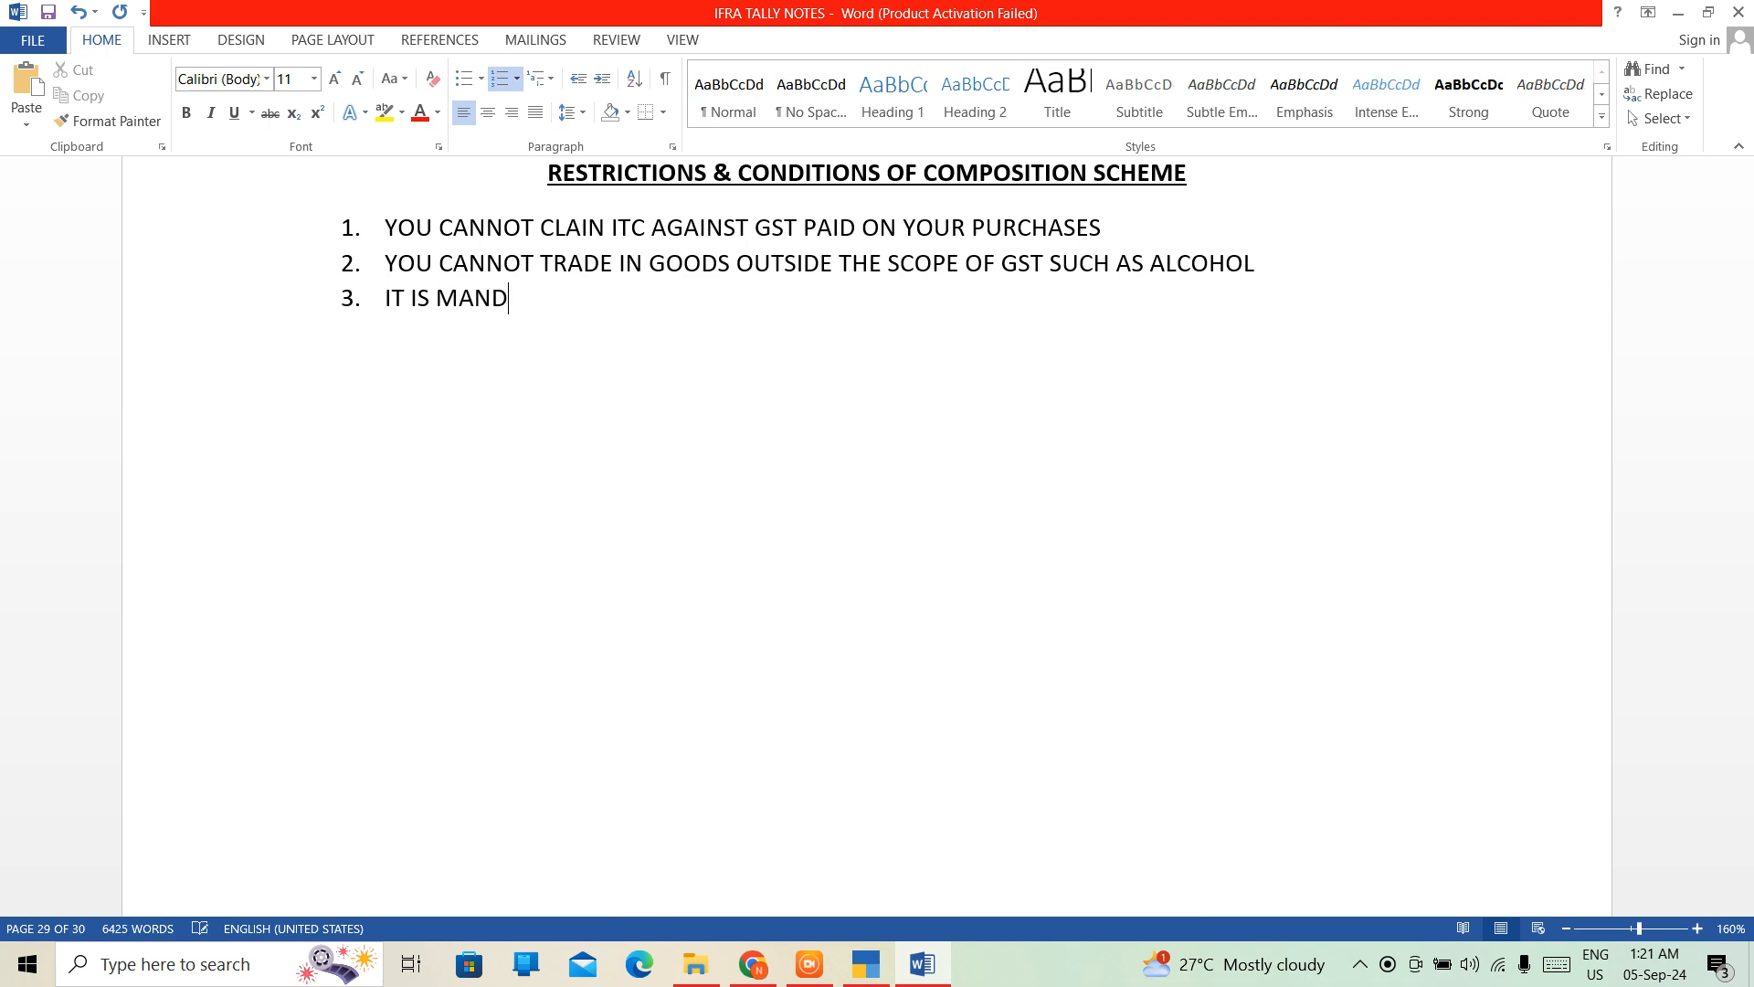
type("ATORY FOR SUCH")
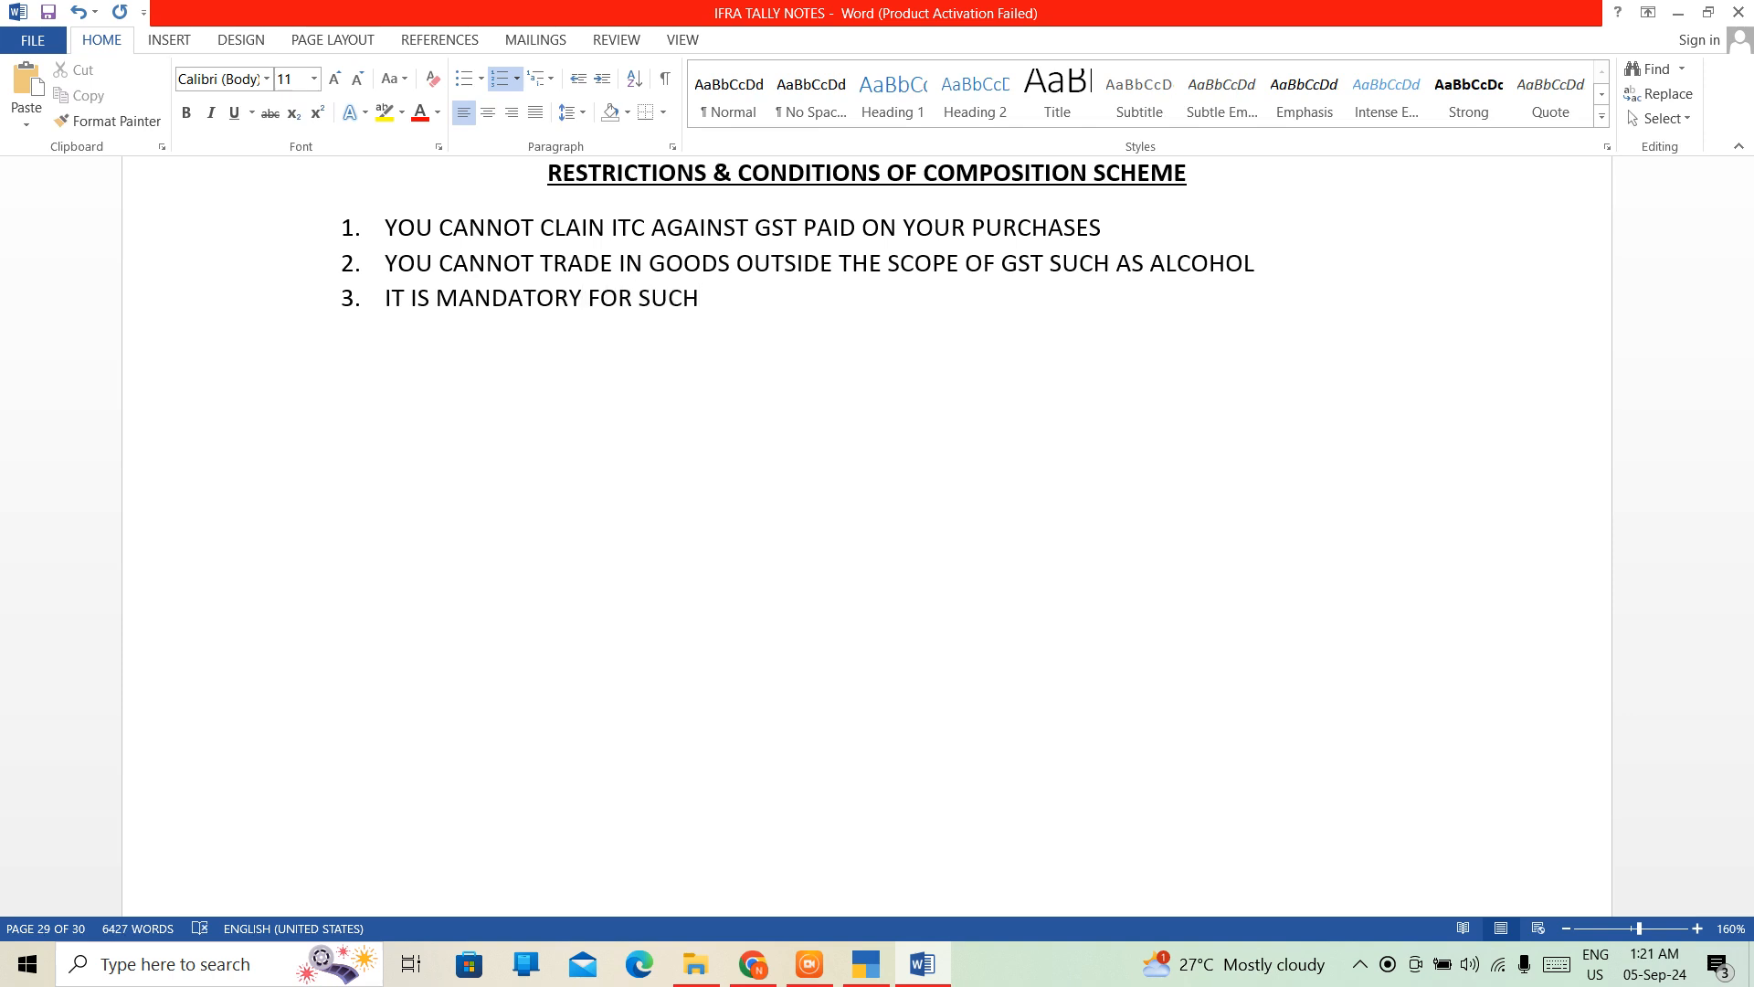
type("SINESSMEN TO")
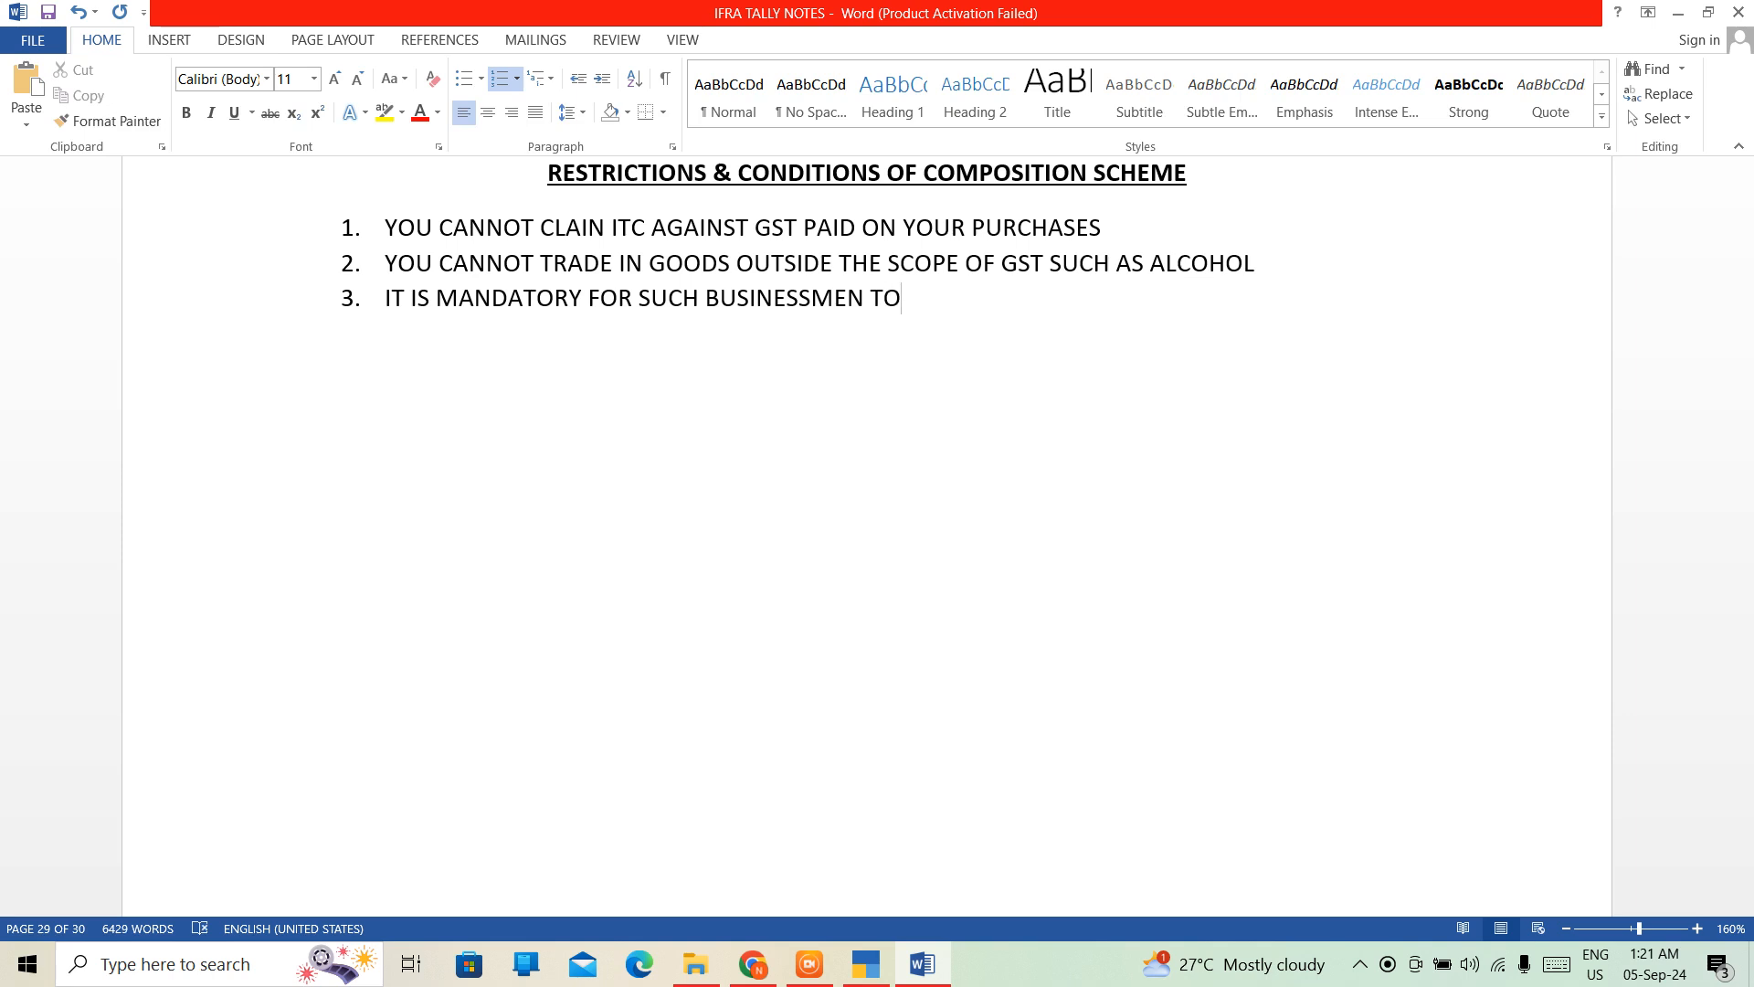
type(" MENTION ")
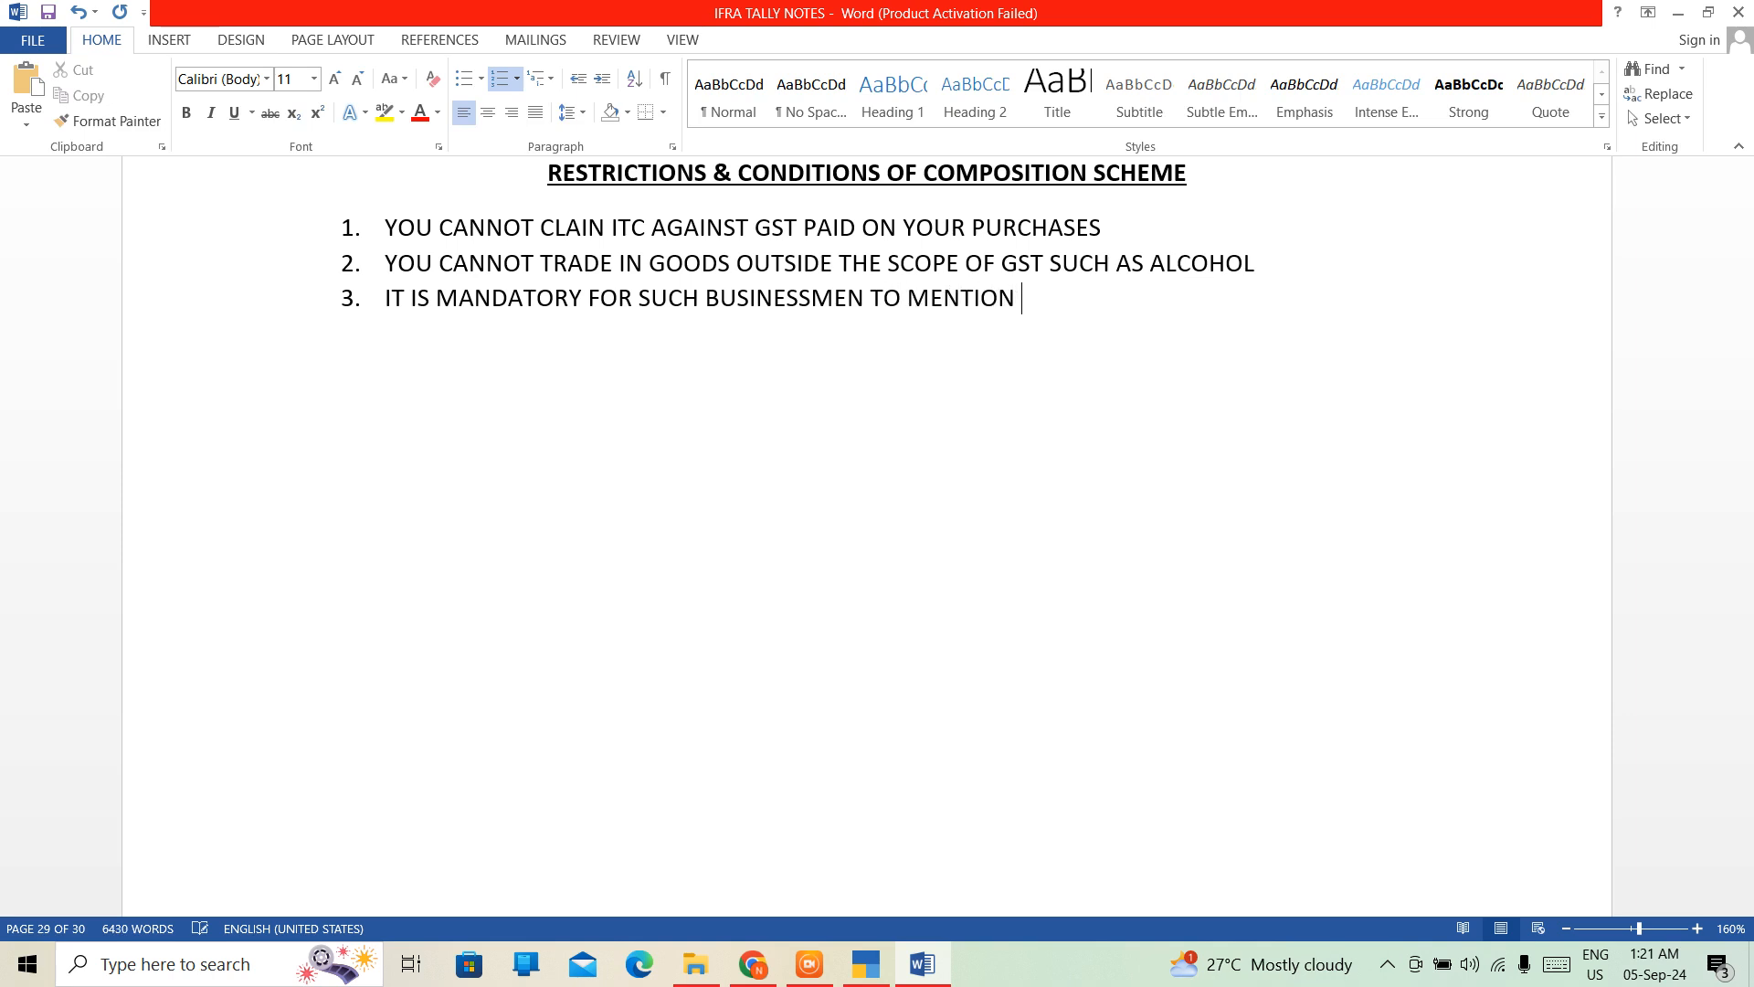
type("COMPOSIT")
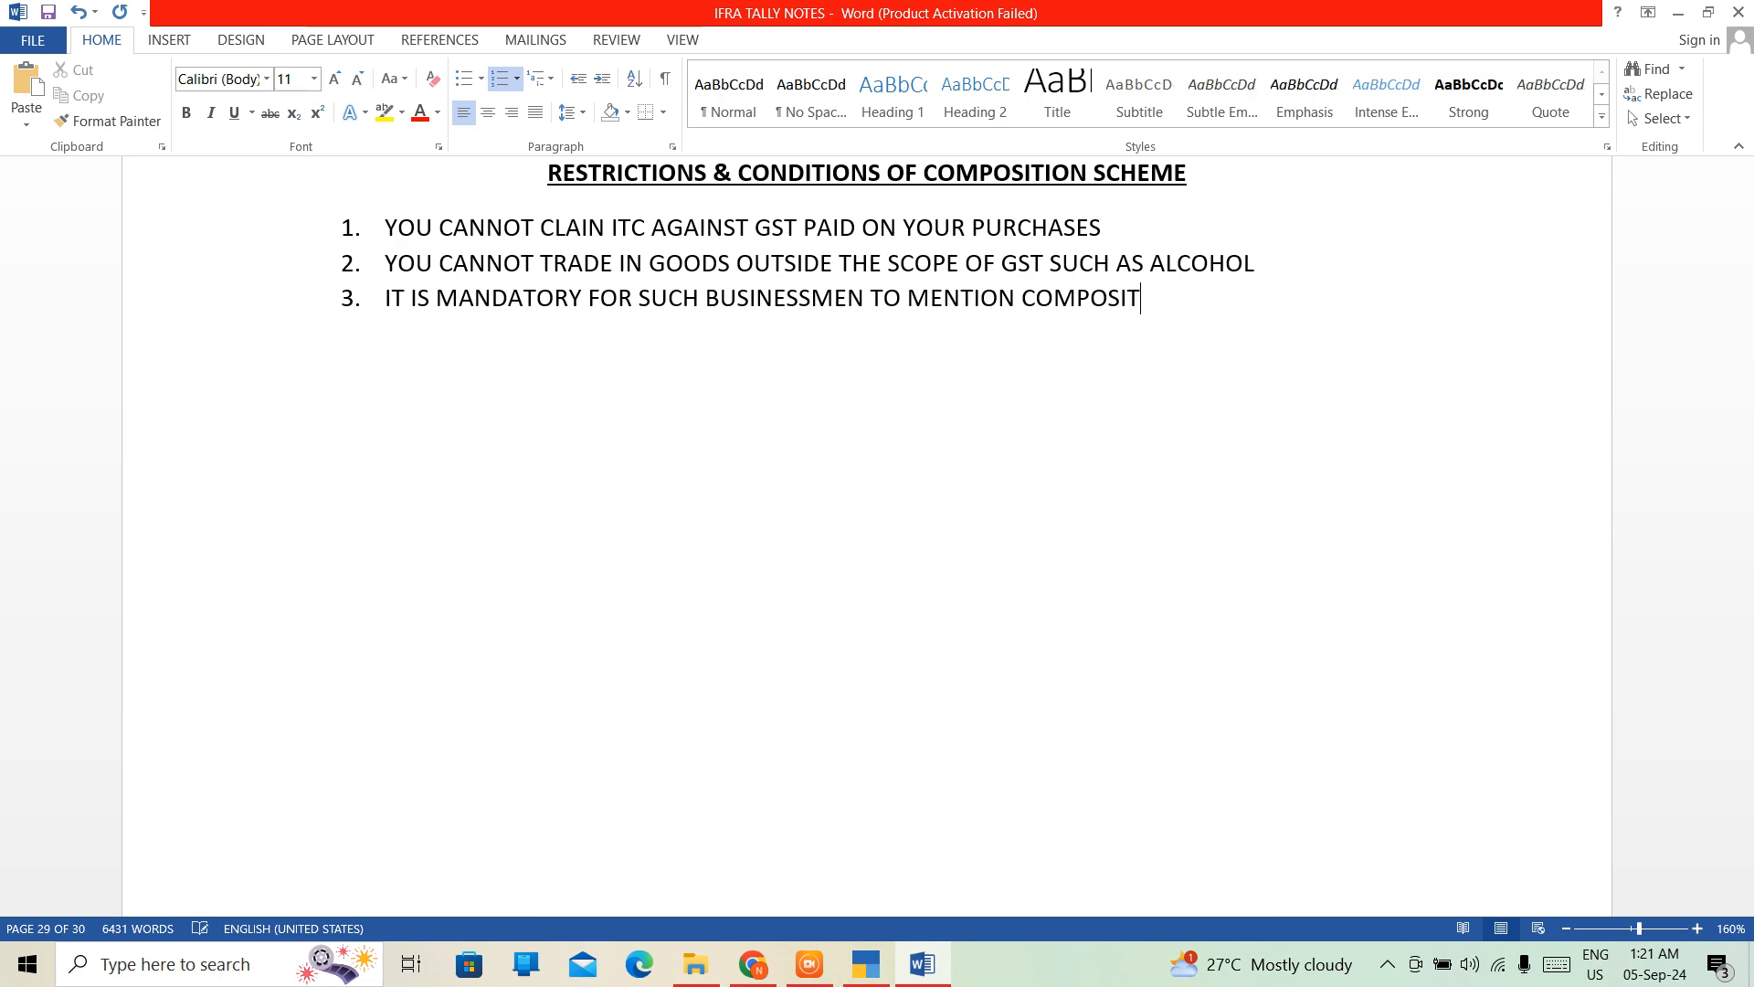
type("ION TAXA")
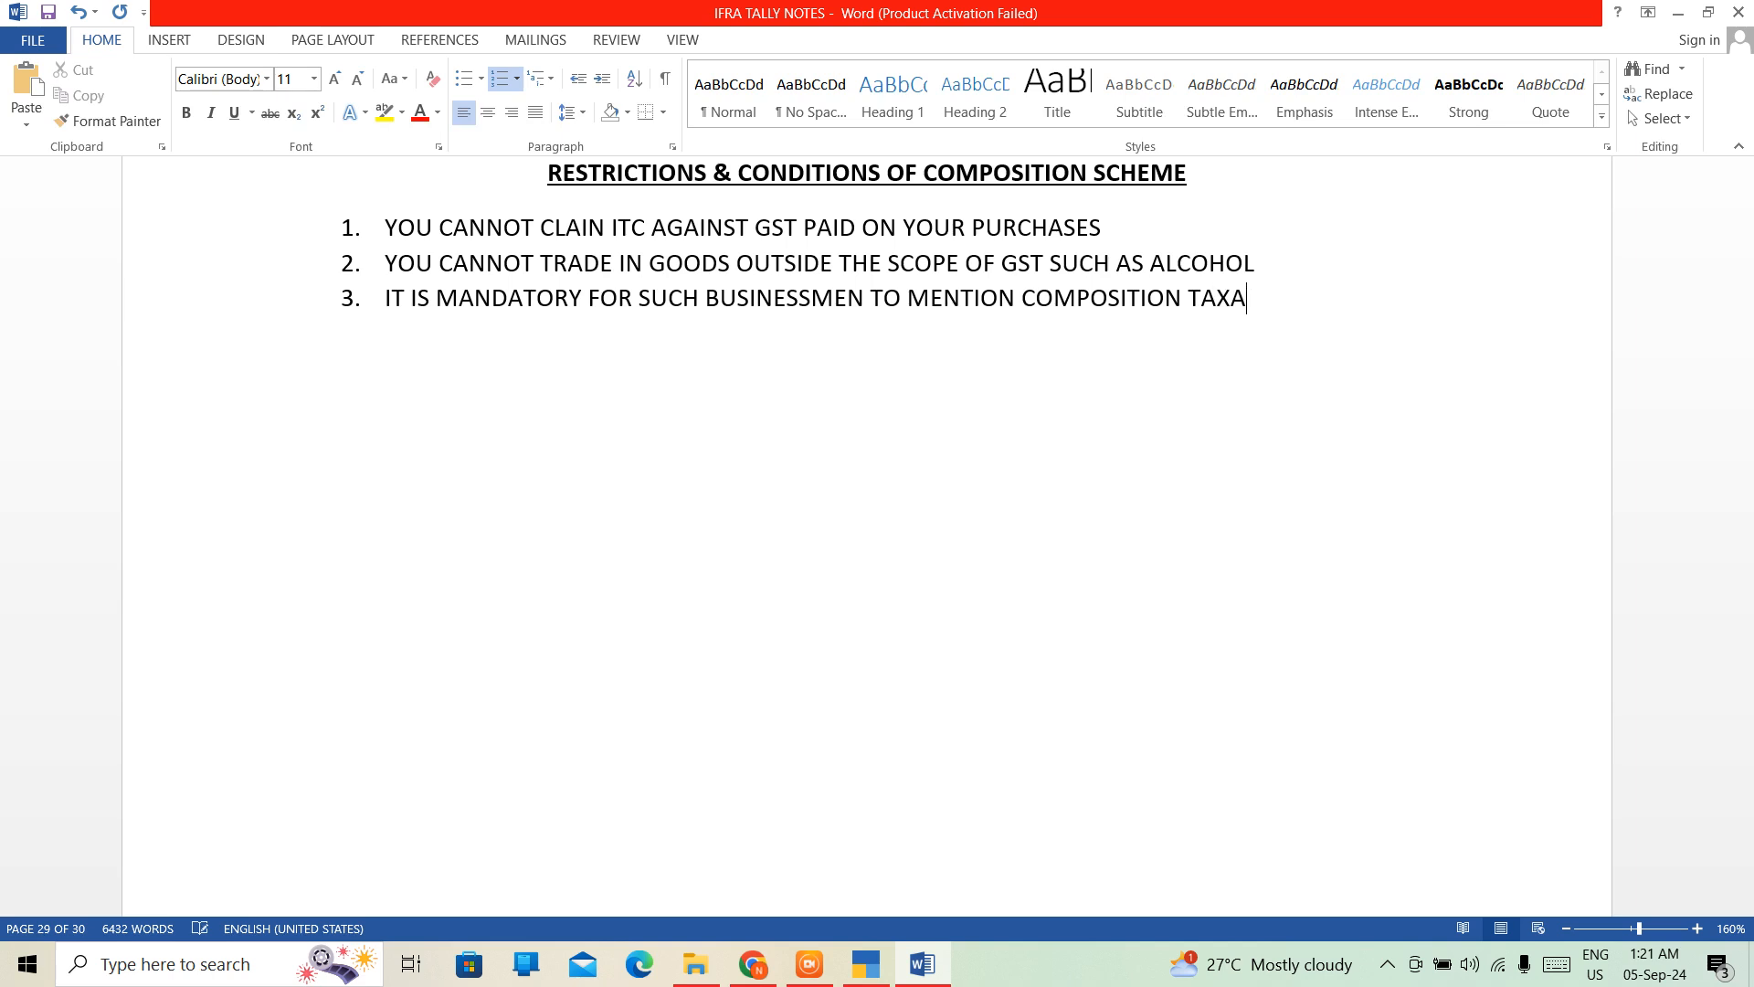
type("BLE PERSON ")
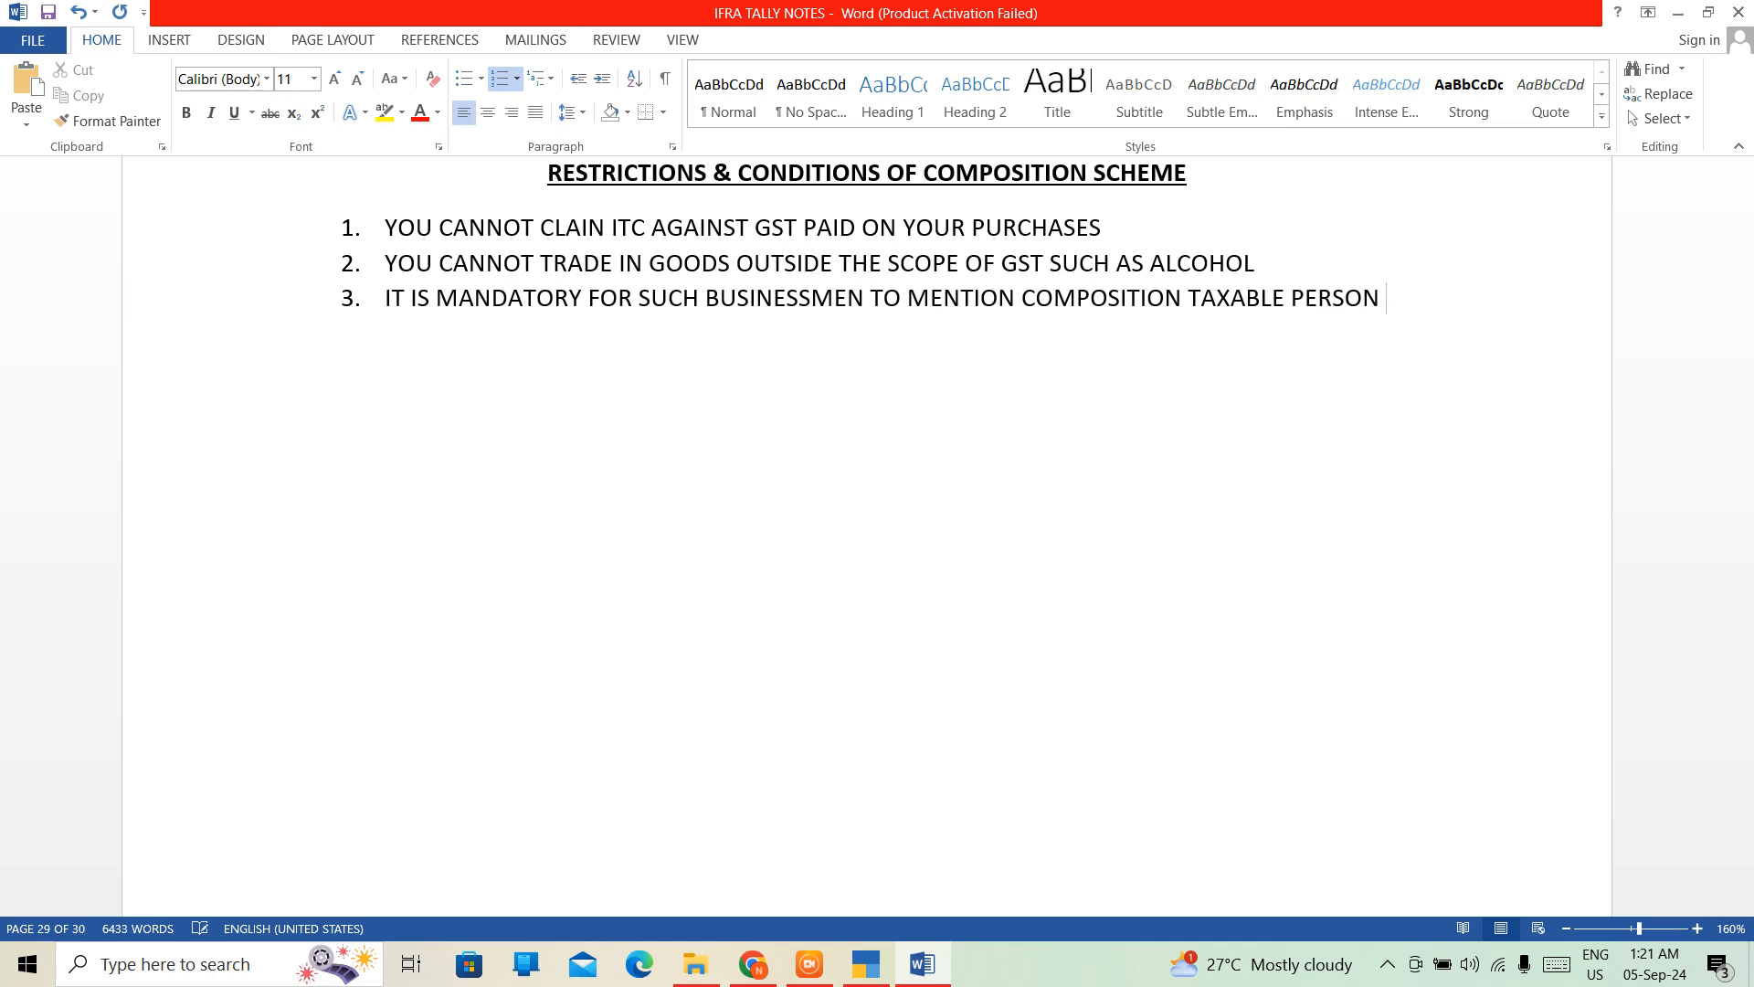
type("ON THEIR ")
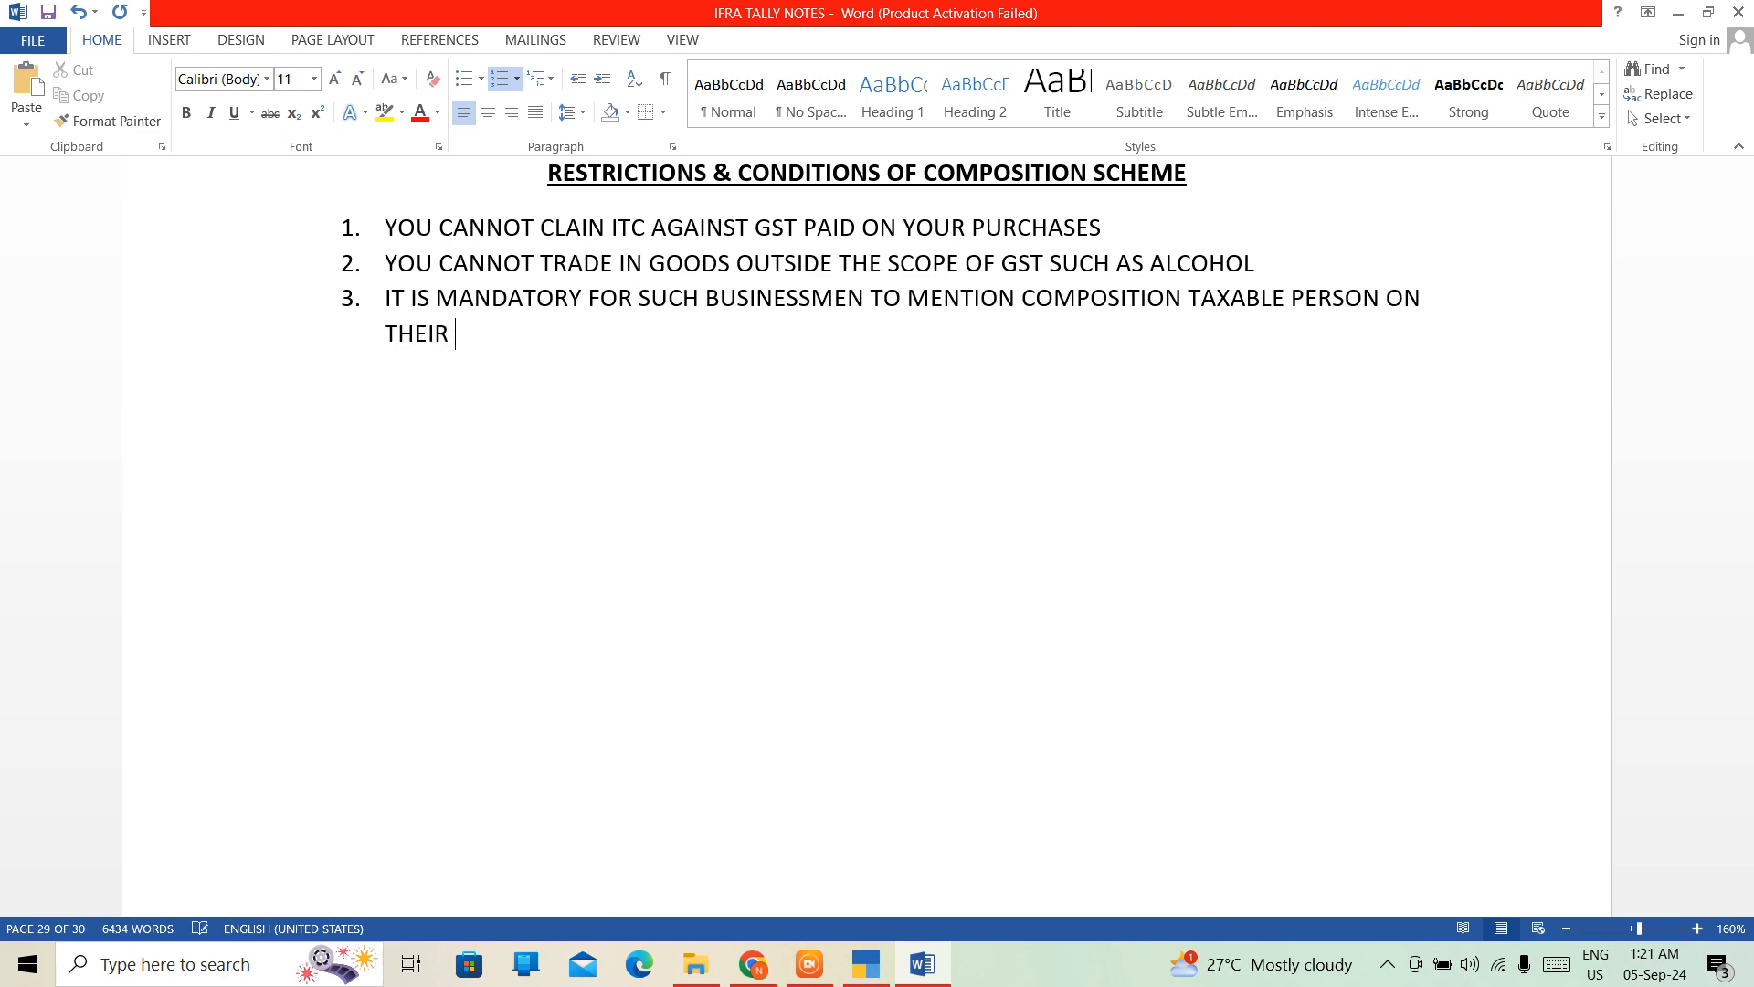
type("BILLS.")
key("BackSpace")
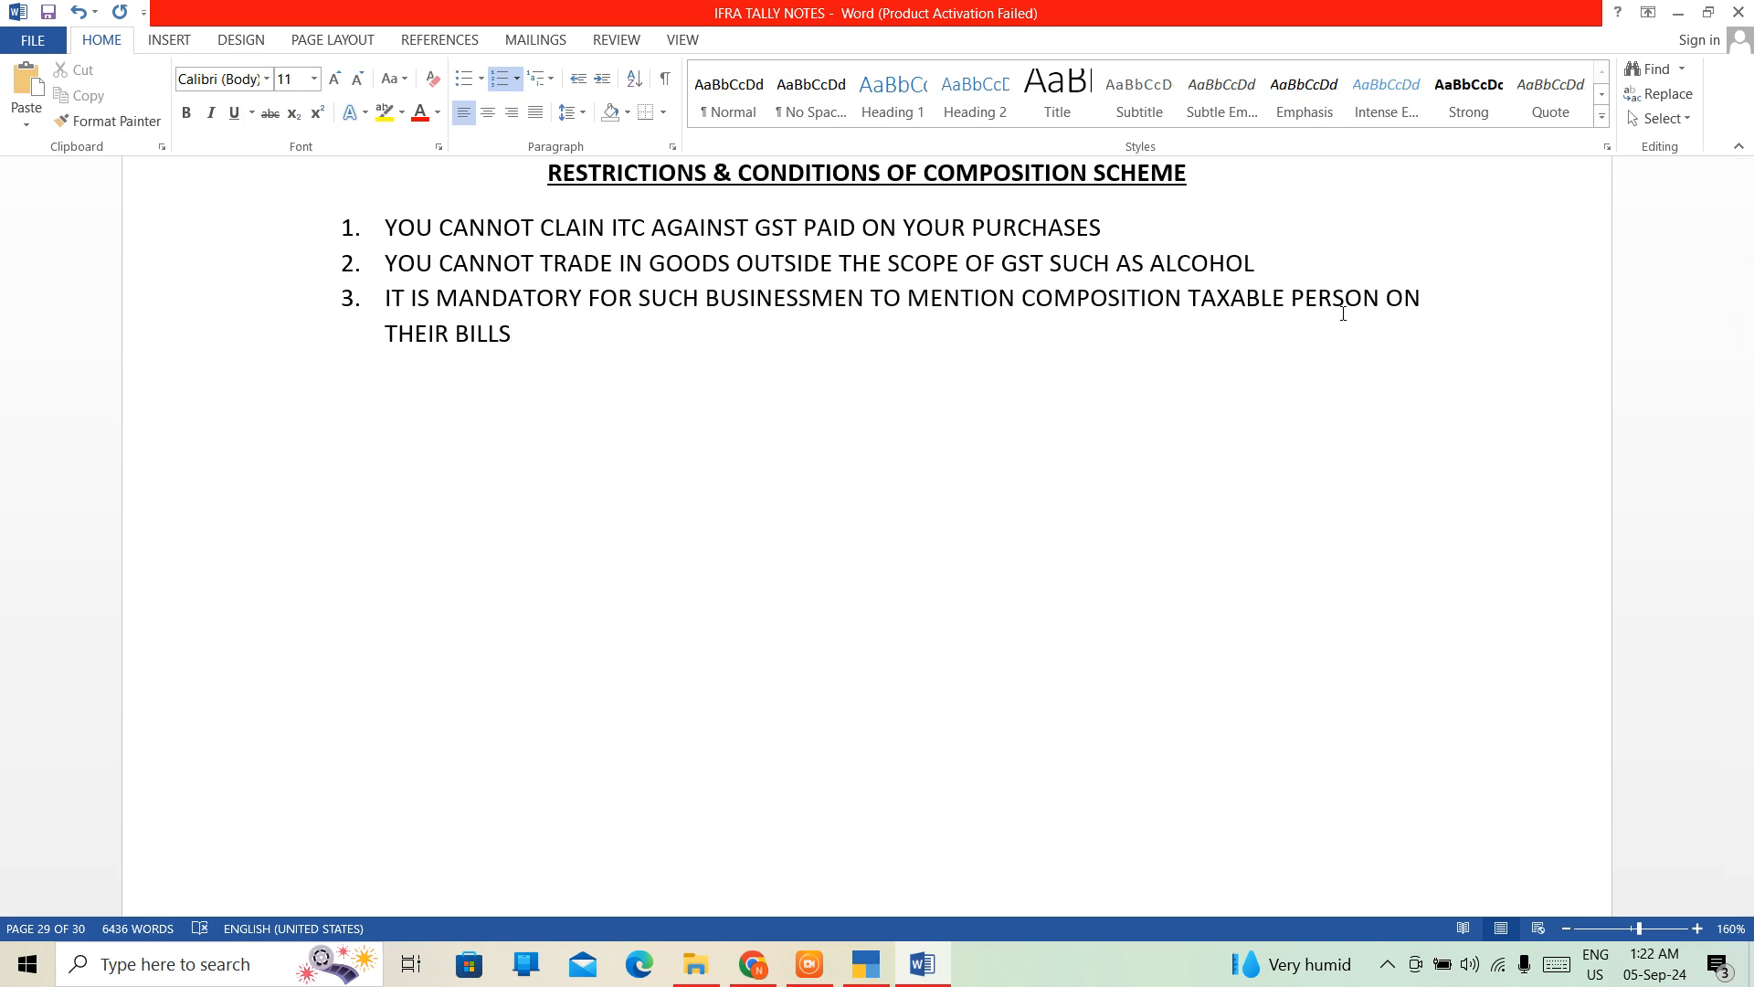
Add the fourth list item "TAX WILL HAVE TO BE PAID AS NORMAL RATES ON DEALS DONE UNDER THE RCM".
key("Return")
type("TAX WILL HAVE TO ")
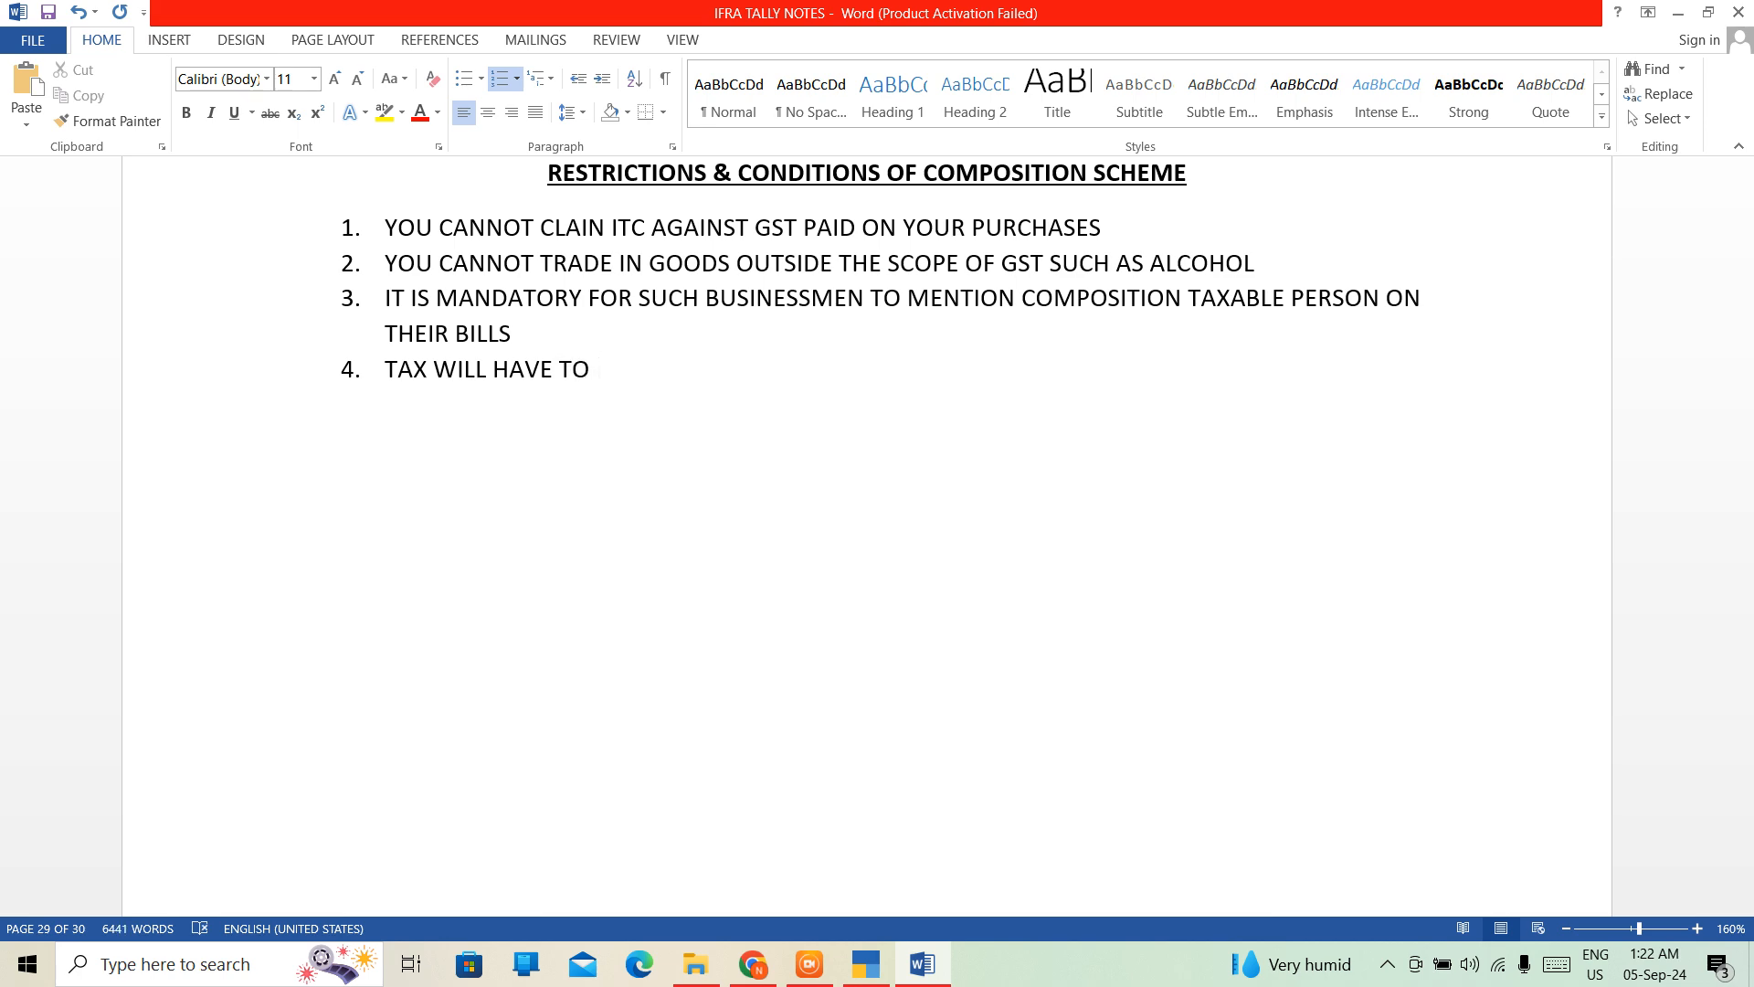
type("BE PAID AS NORMAL ")
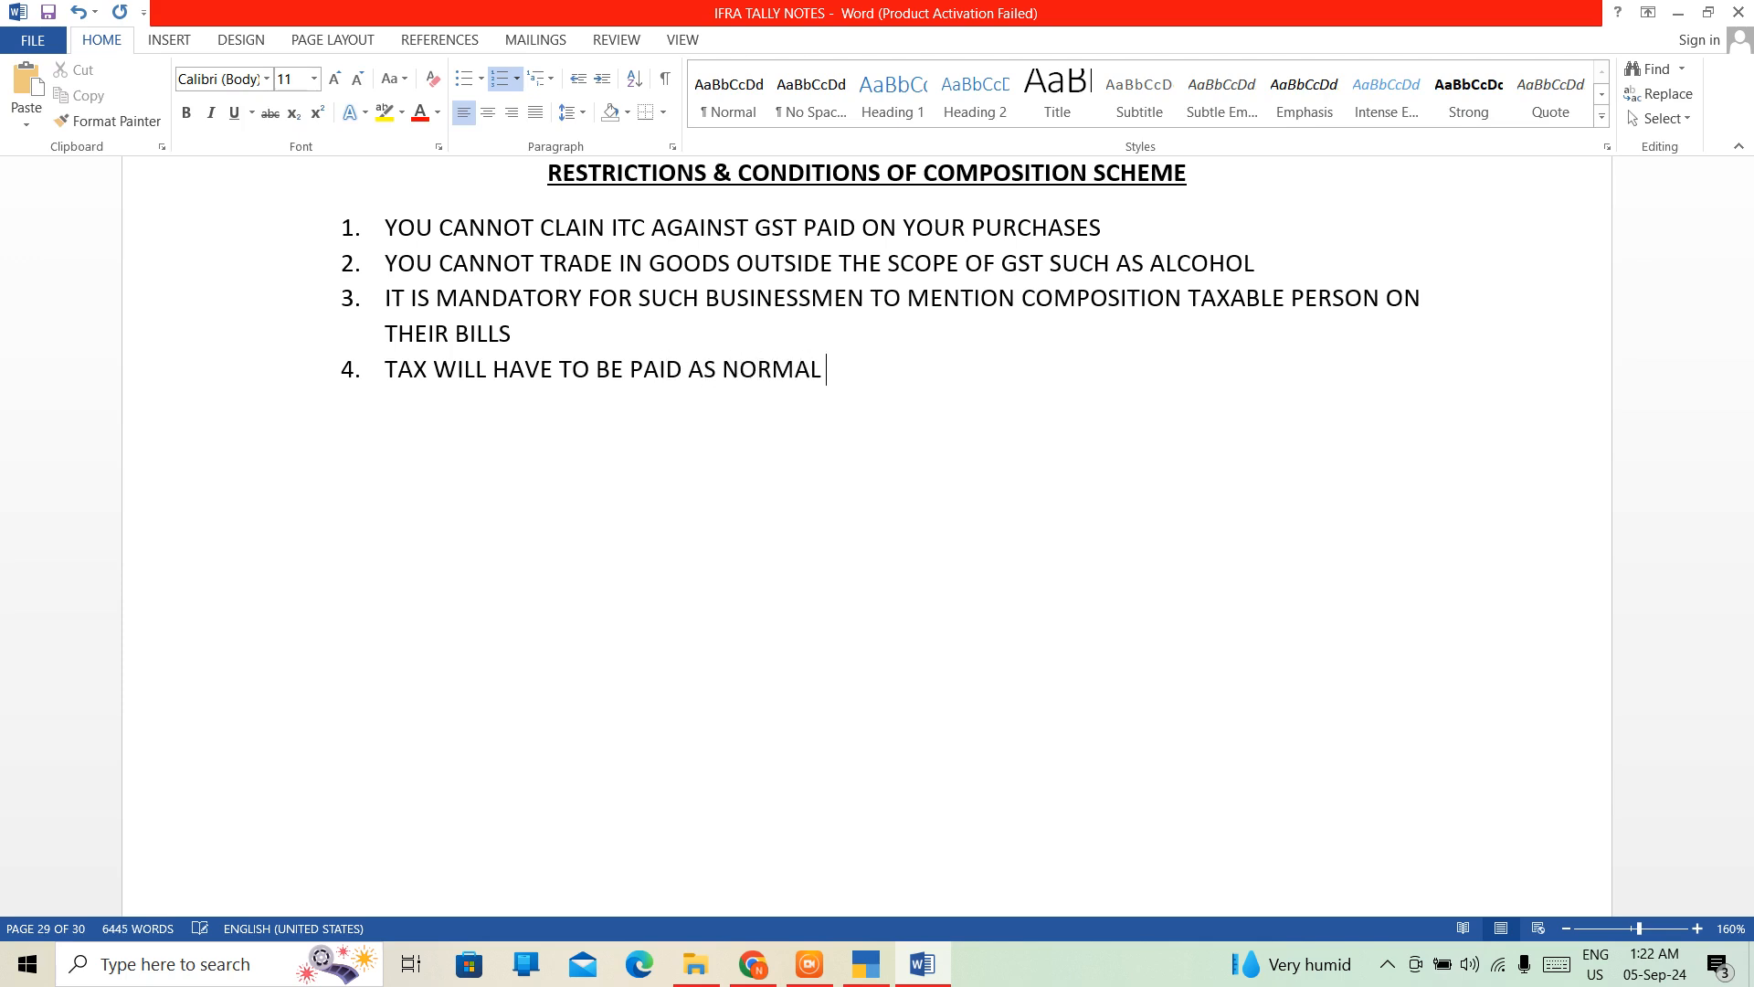
type("RATES ON DEALS")
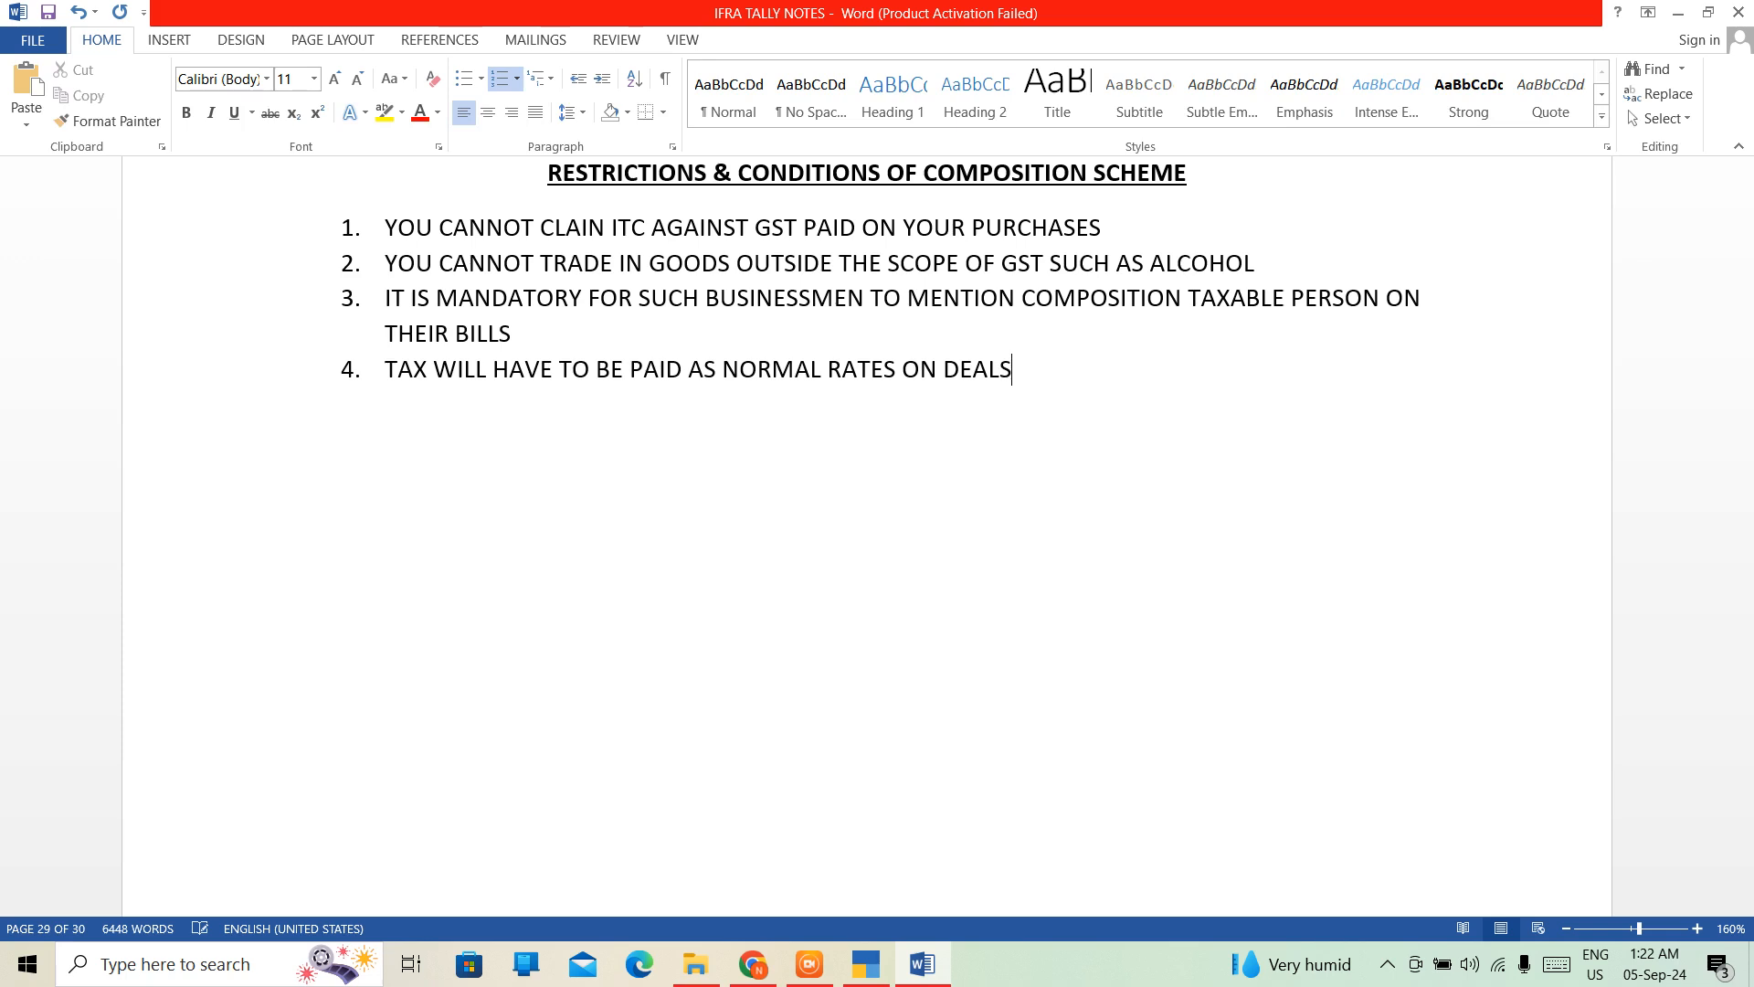
type(" DONE UNDER")
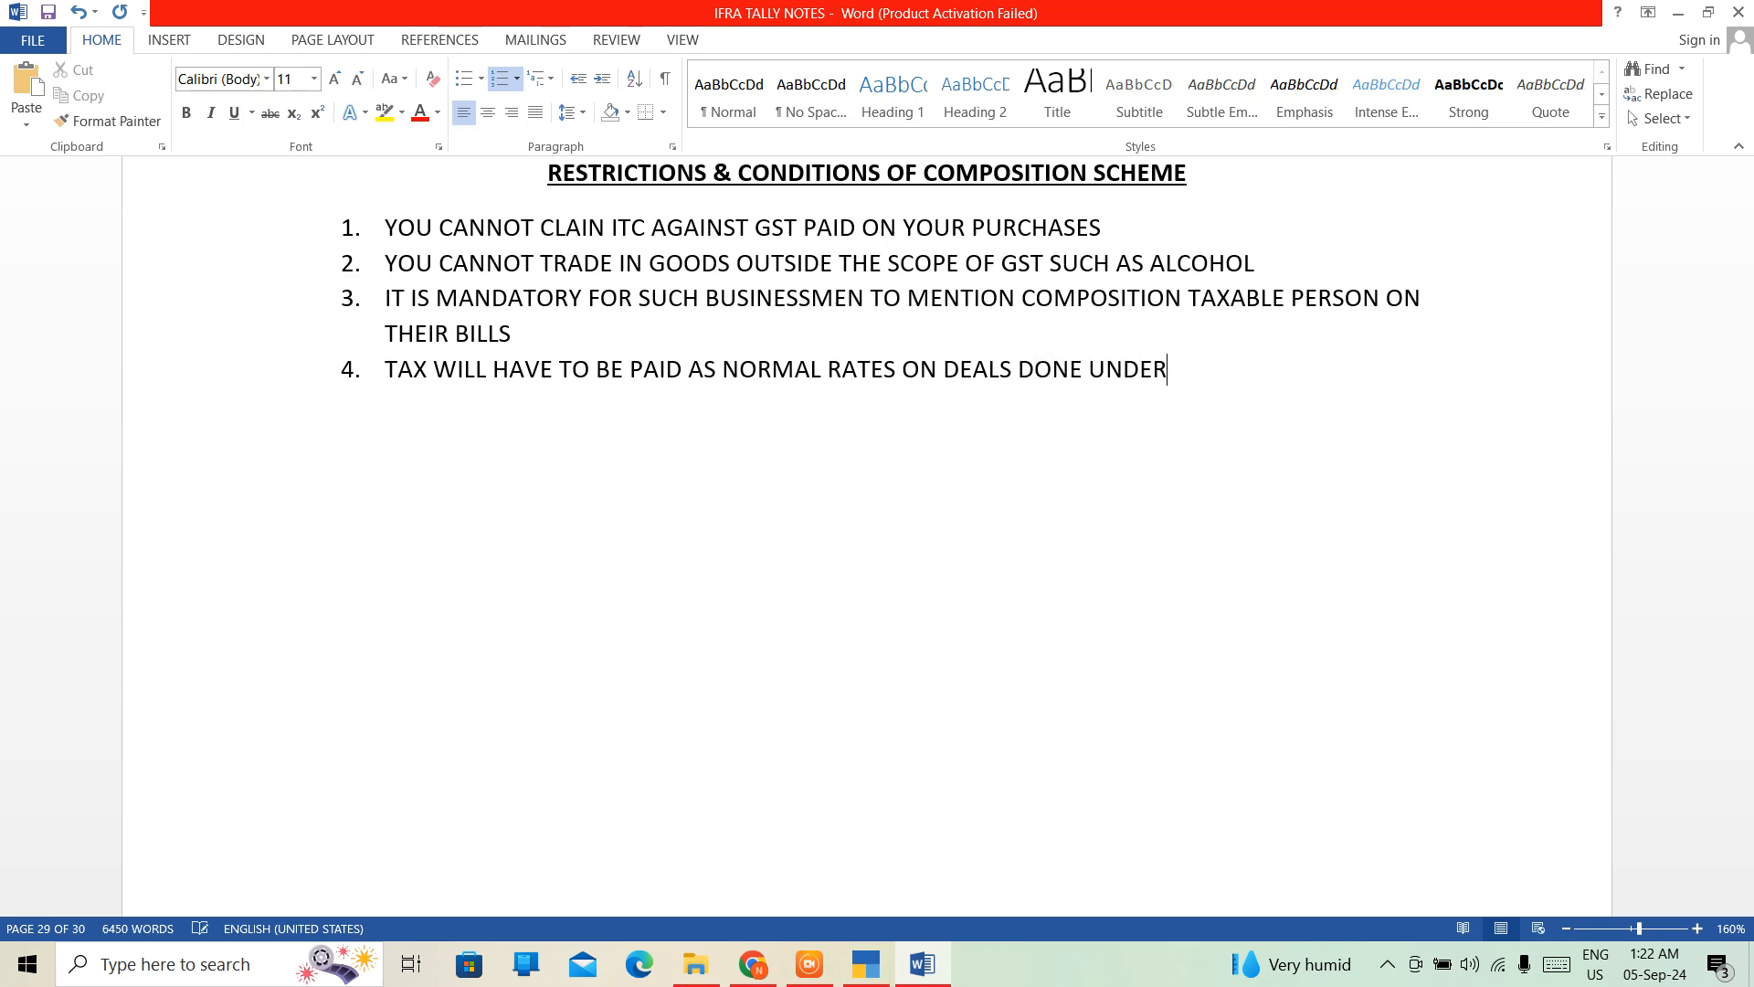
type(" THE RCM")
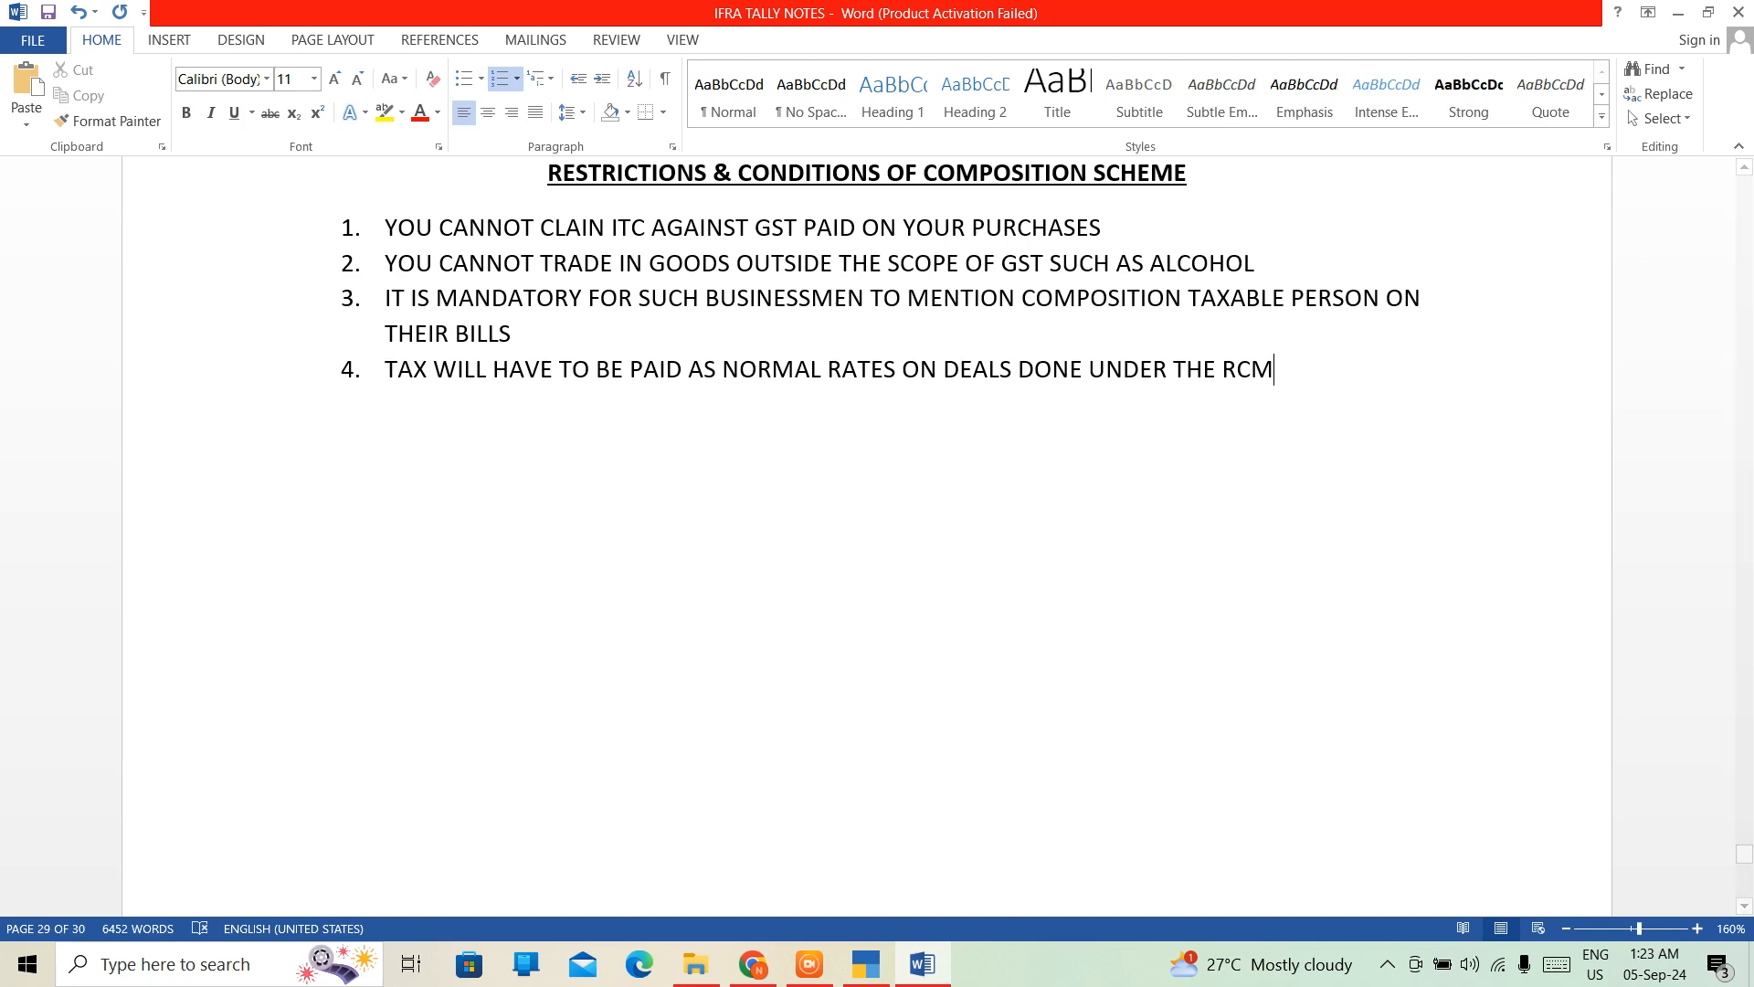
Add the fifth list item "IT IS MANDATORY TO MENTION COMPOSITION TAXABLE PERSON ON ALL NOTICES ISSUED".
key("Return")
type("IT IS MANDATOR")
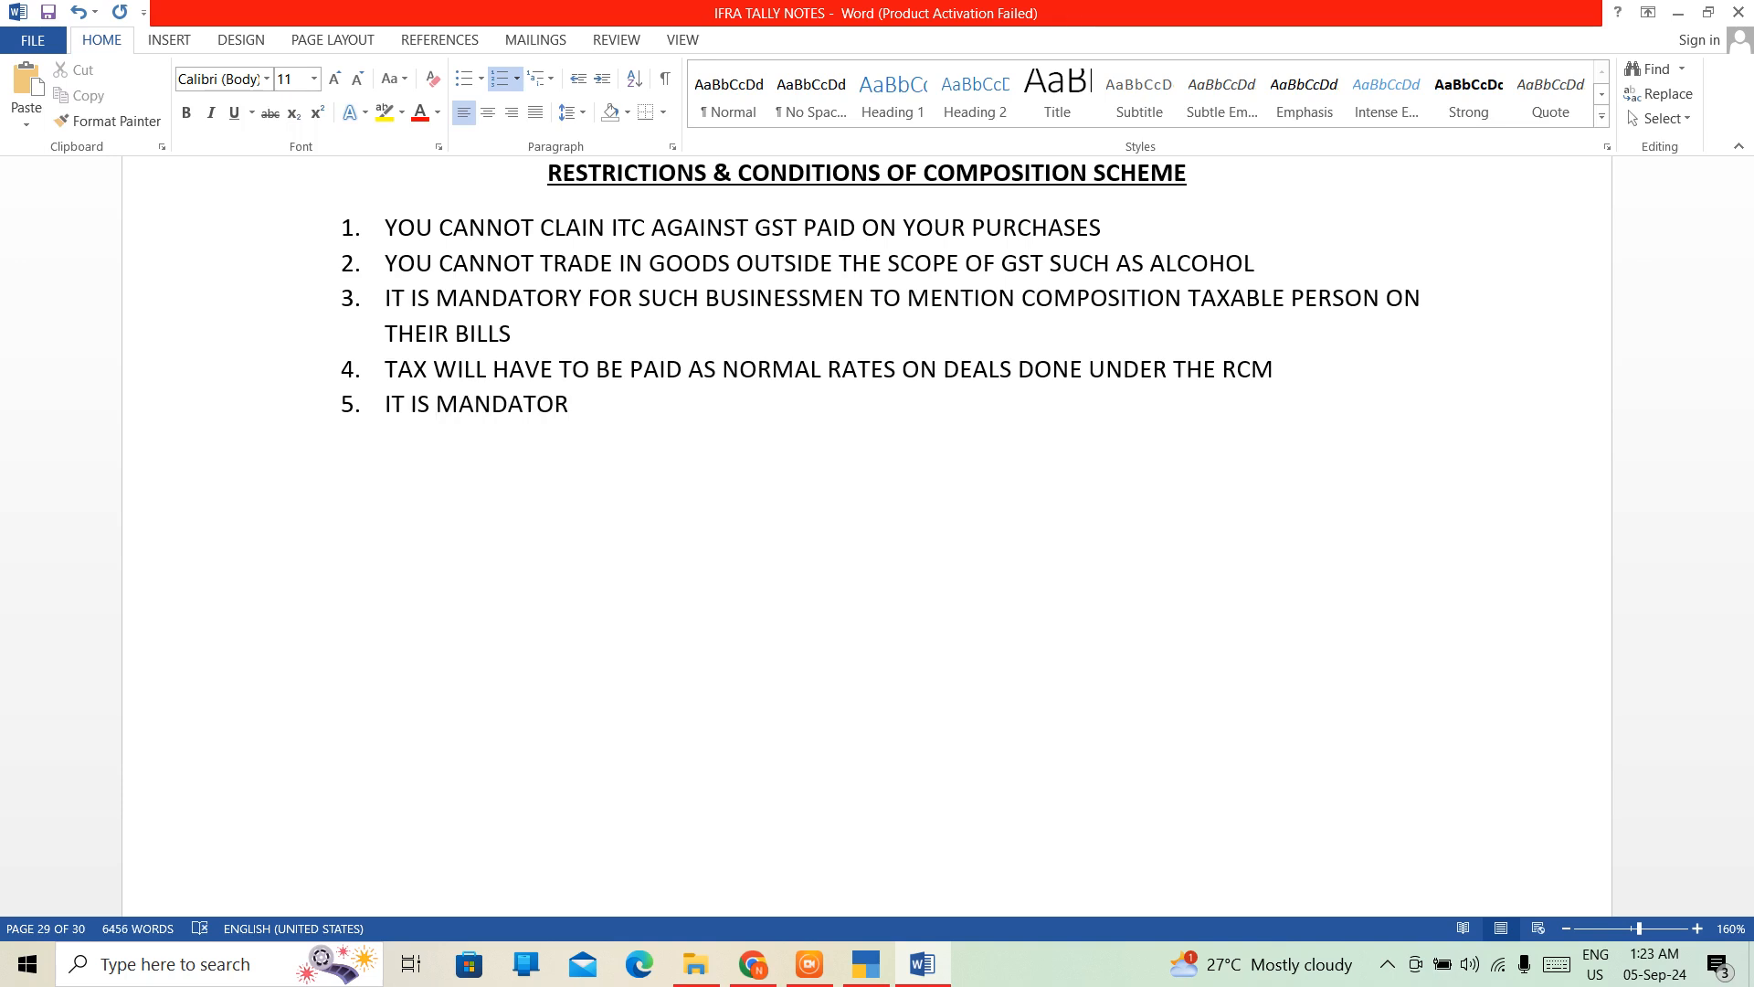
type("U")
key("BackSpace")
type("Y  TO MENT")
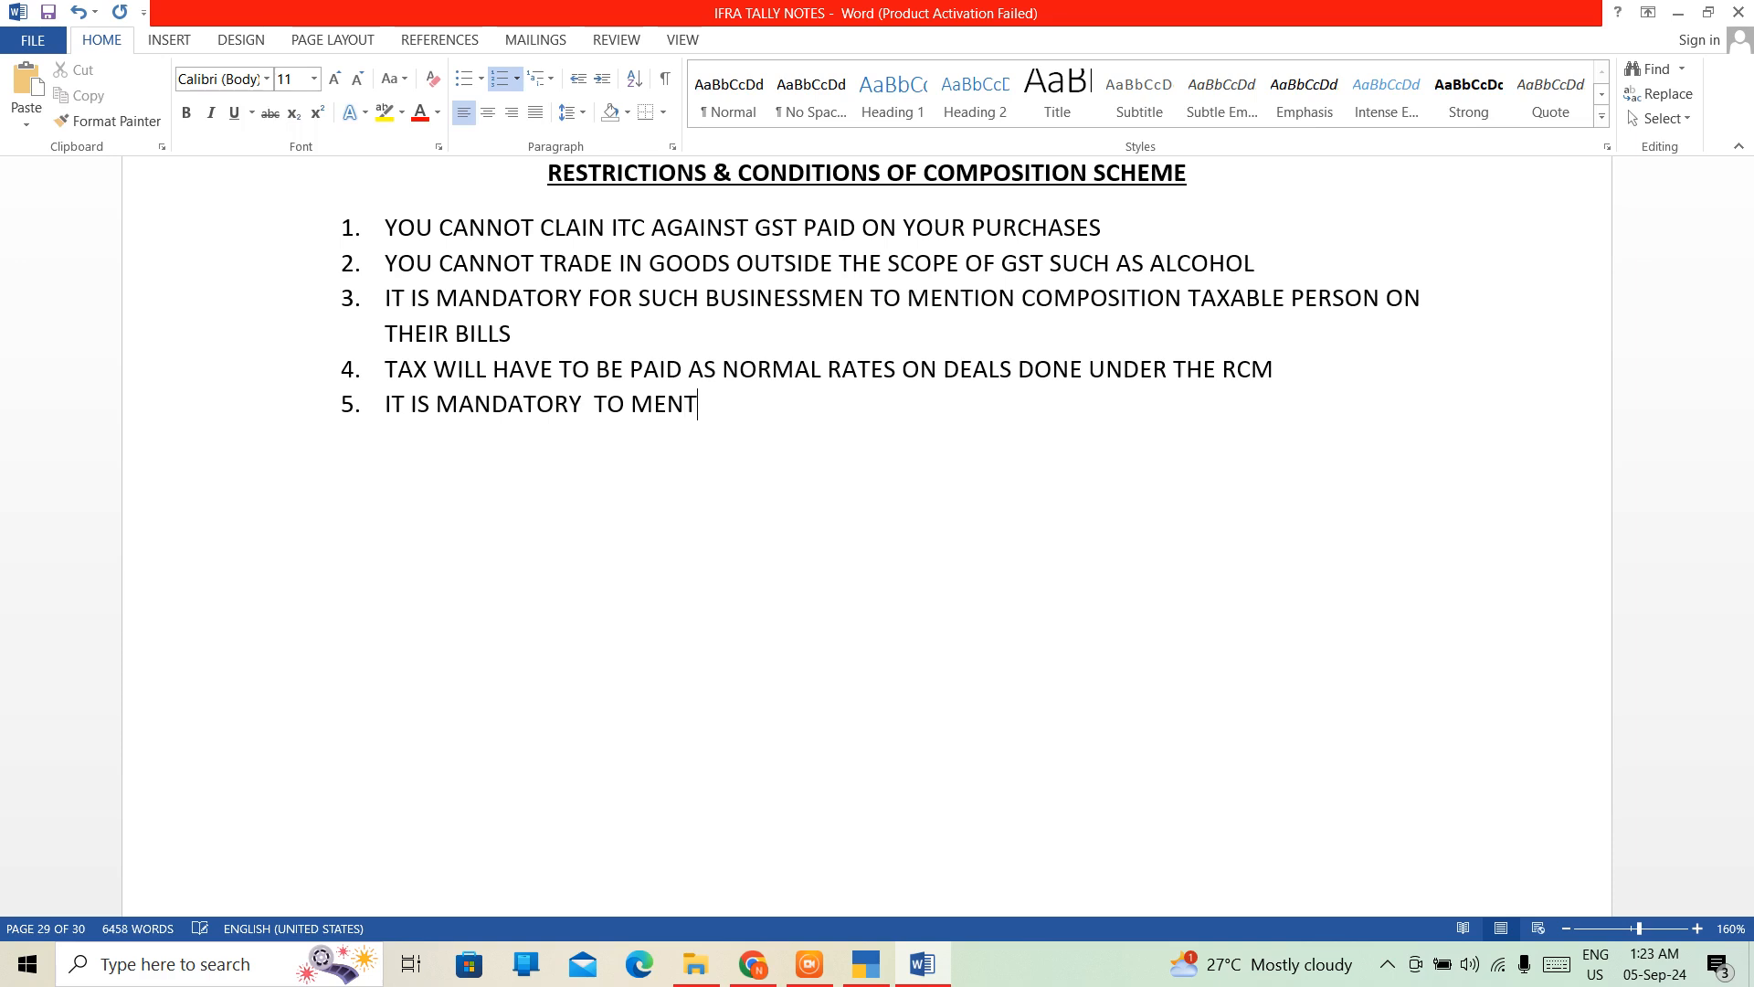
type("ION COMPOSITI")
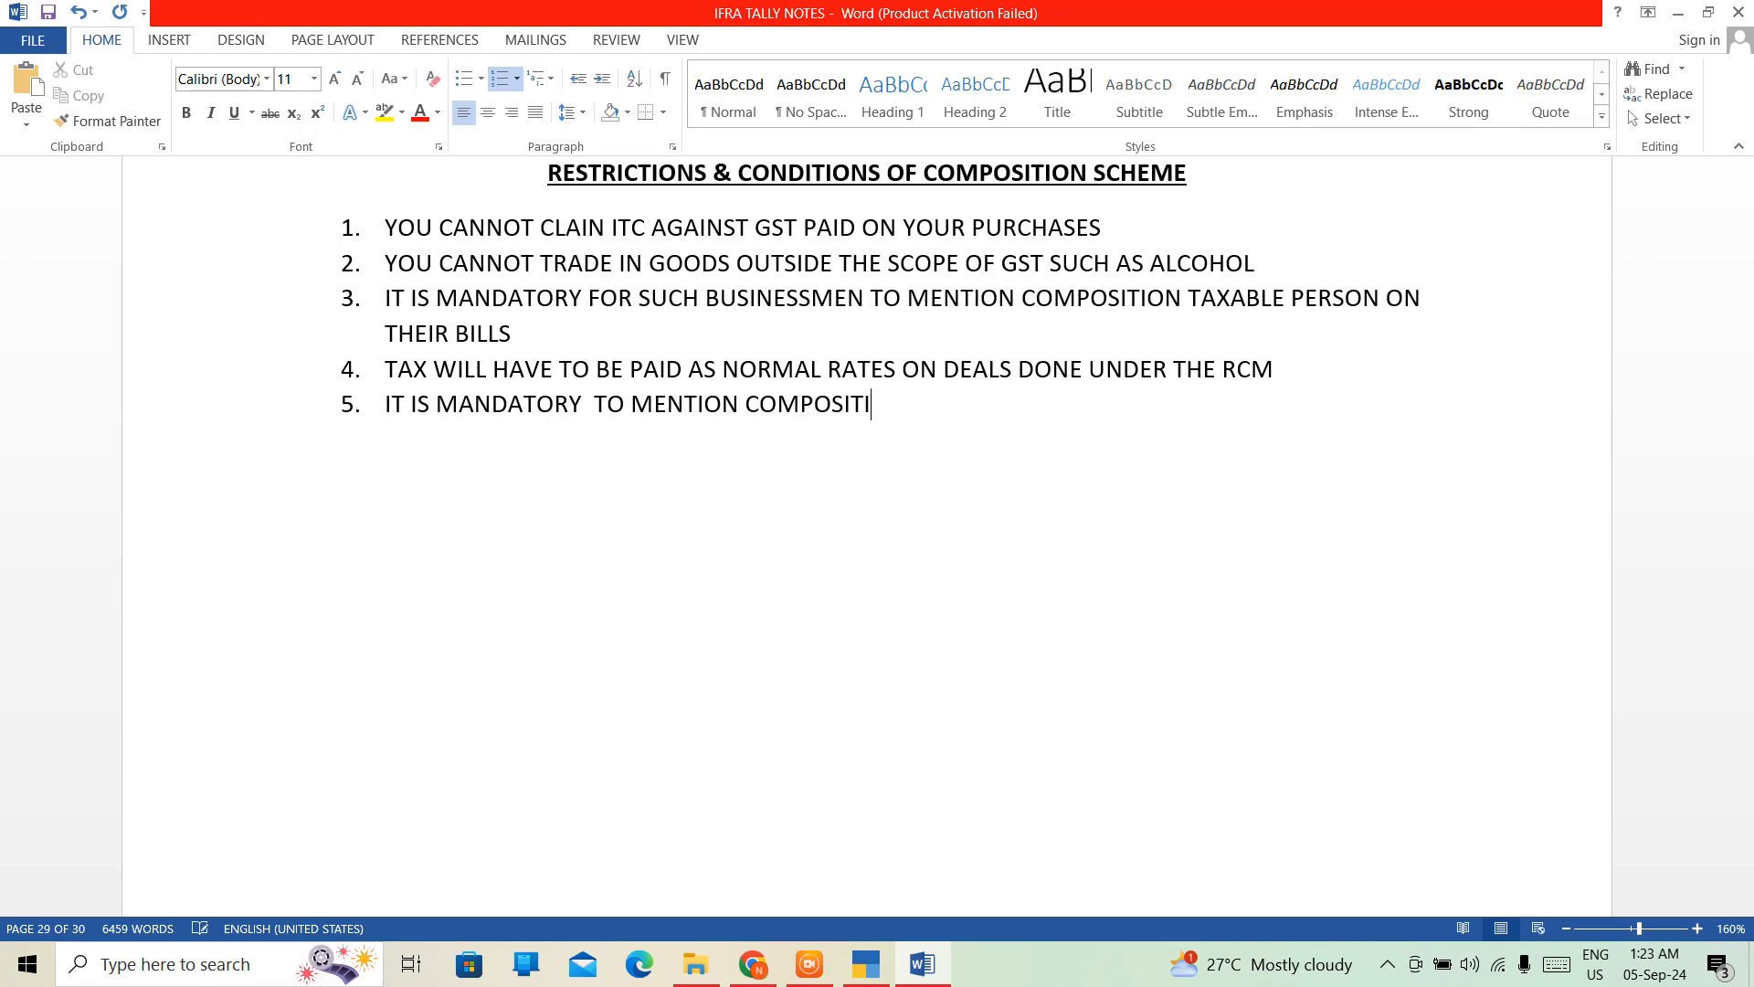
type("ON SCHEME")
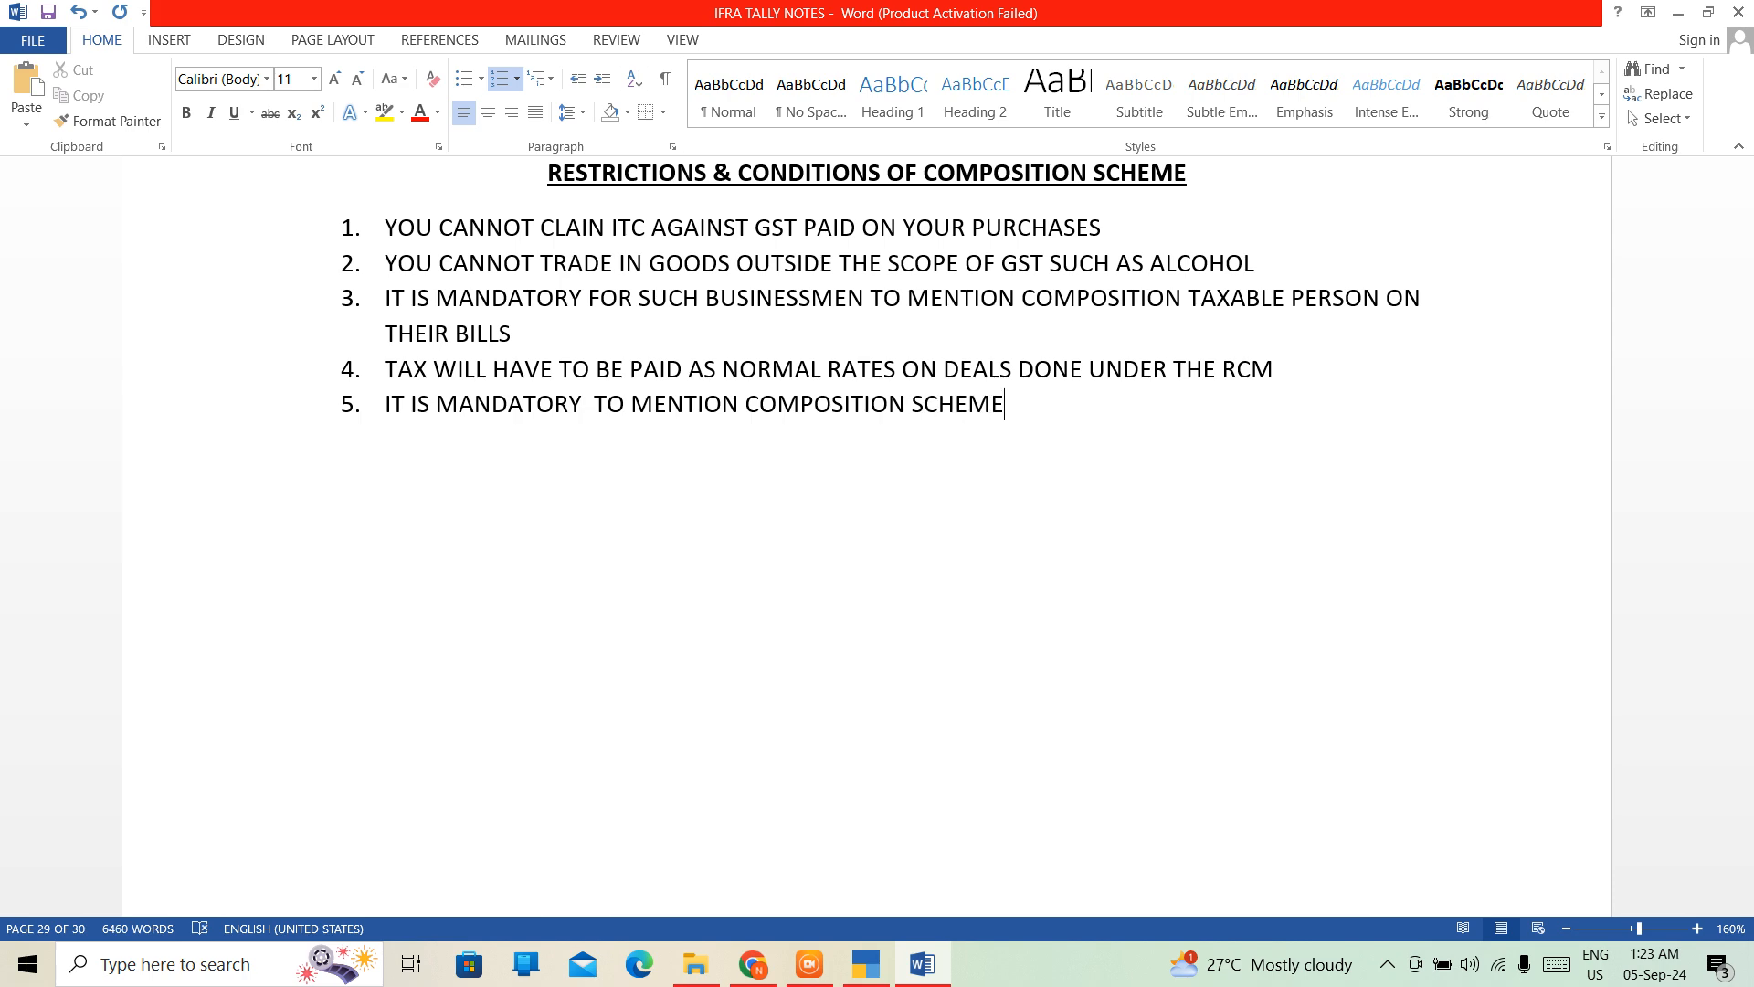
key("BackSpace")
key("BackSpace")
key("BackSpace")
key("BackSpace")
key("BackSpace")
key("BackSpace")
type("TAXABLE PE")
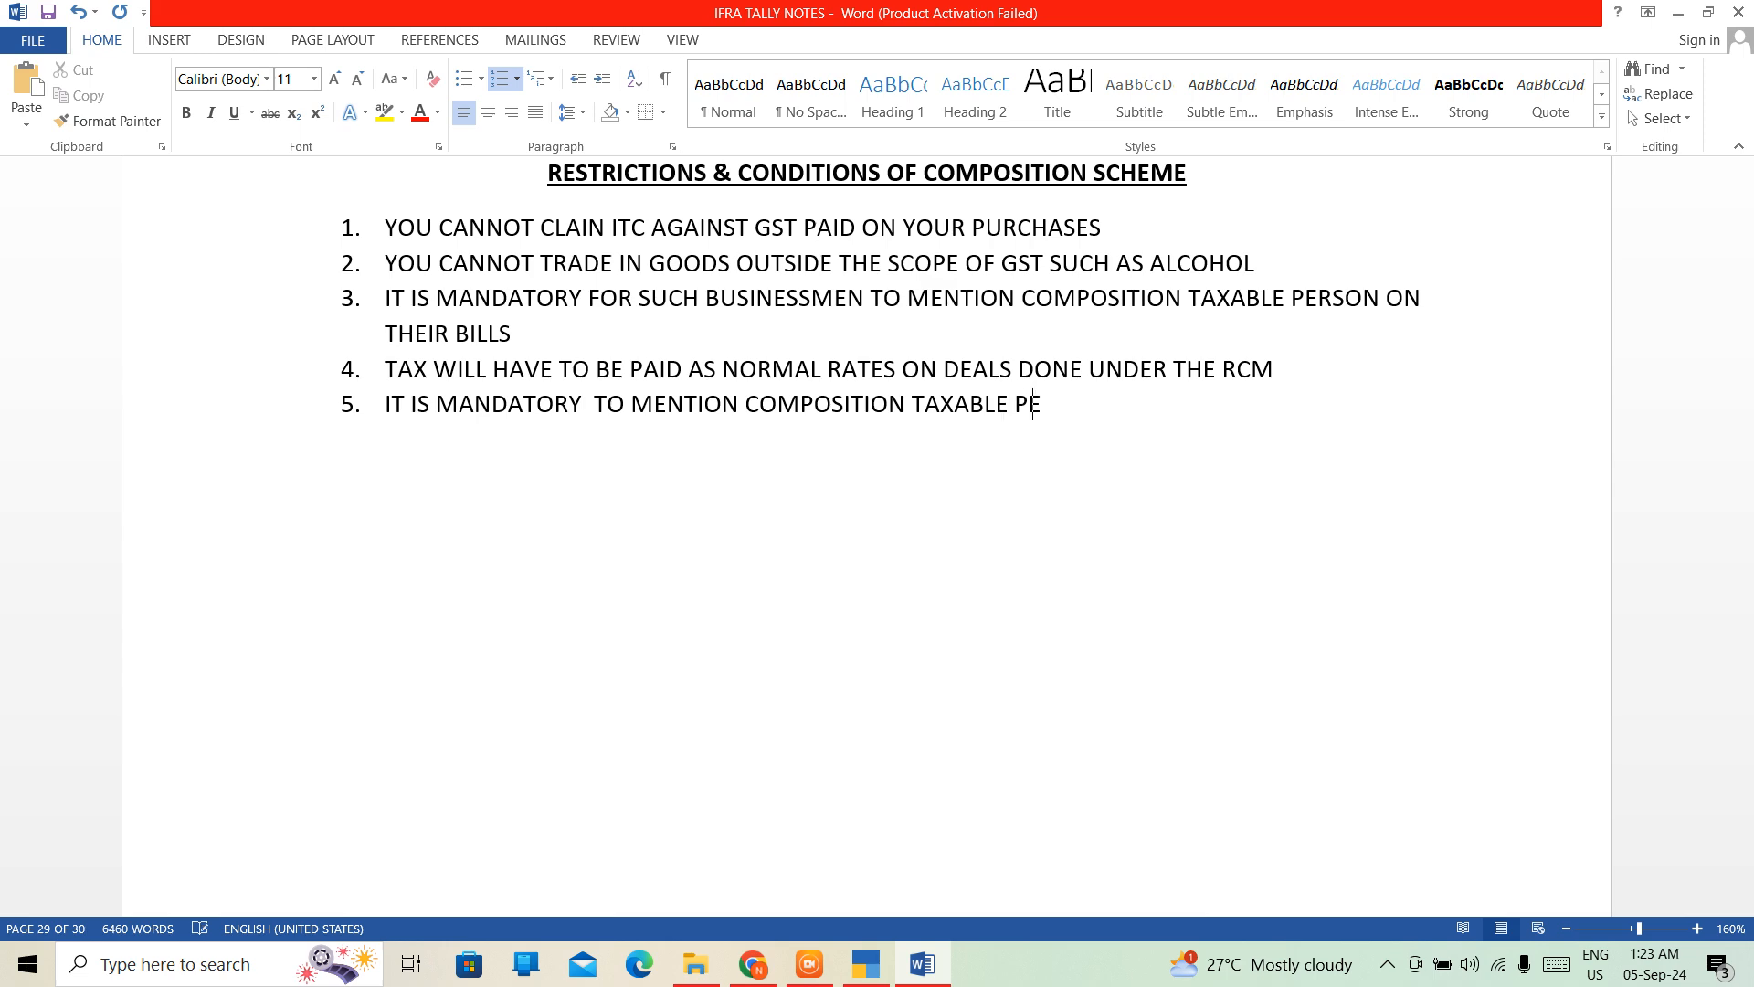
type("RSON")
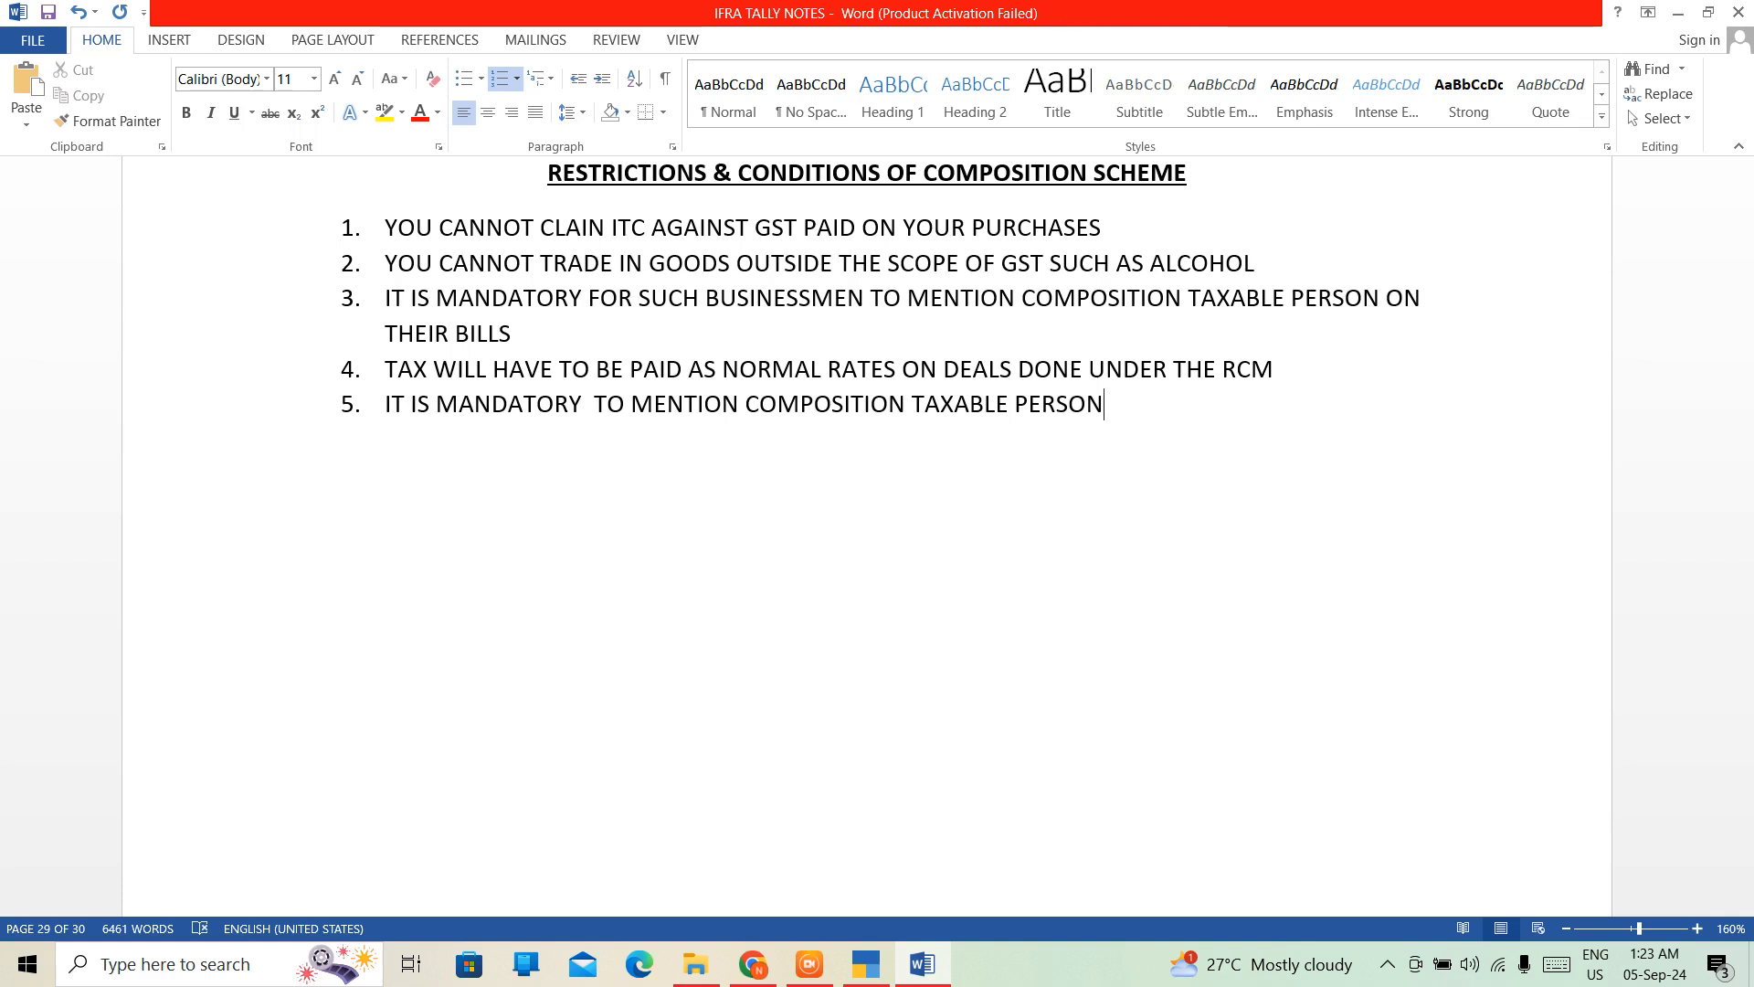
type(" ON A")
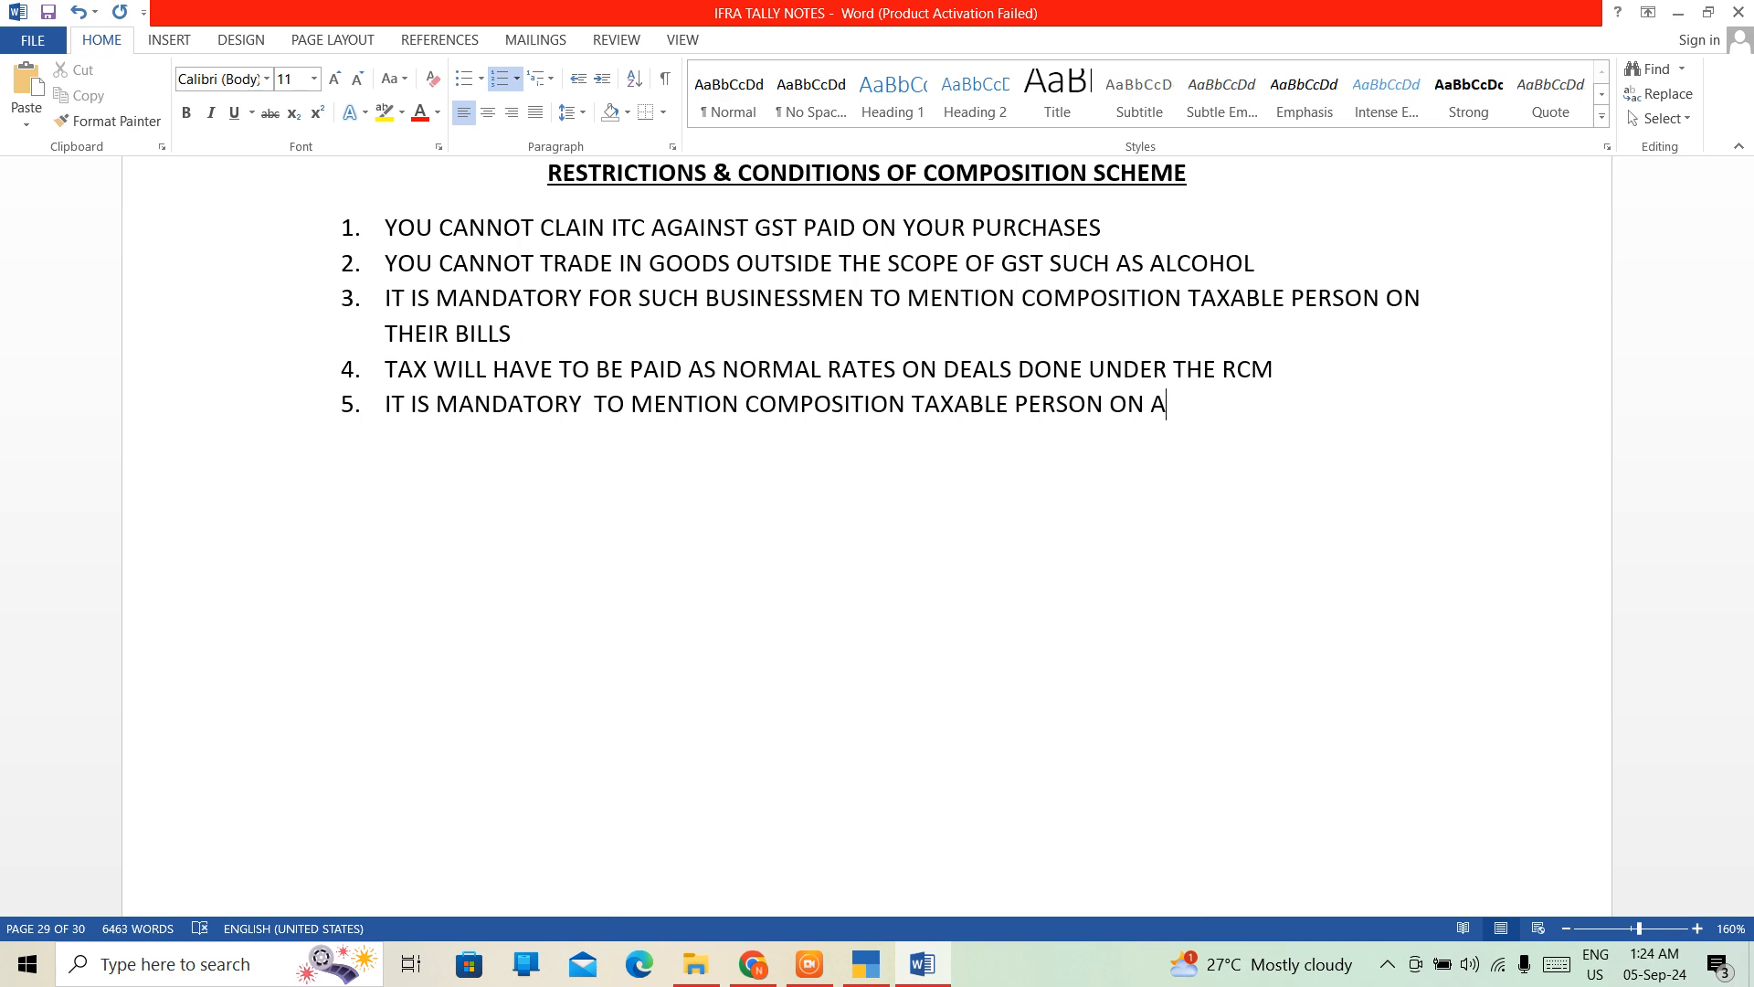
type("LL NOTI")
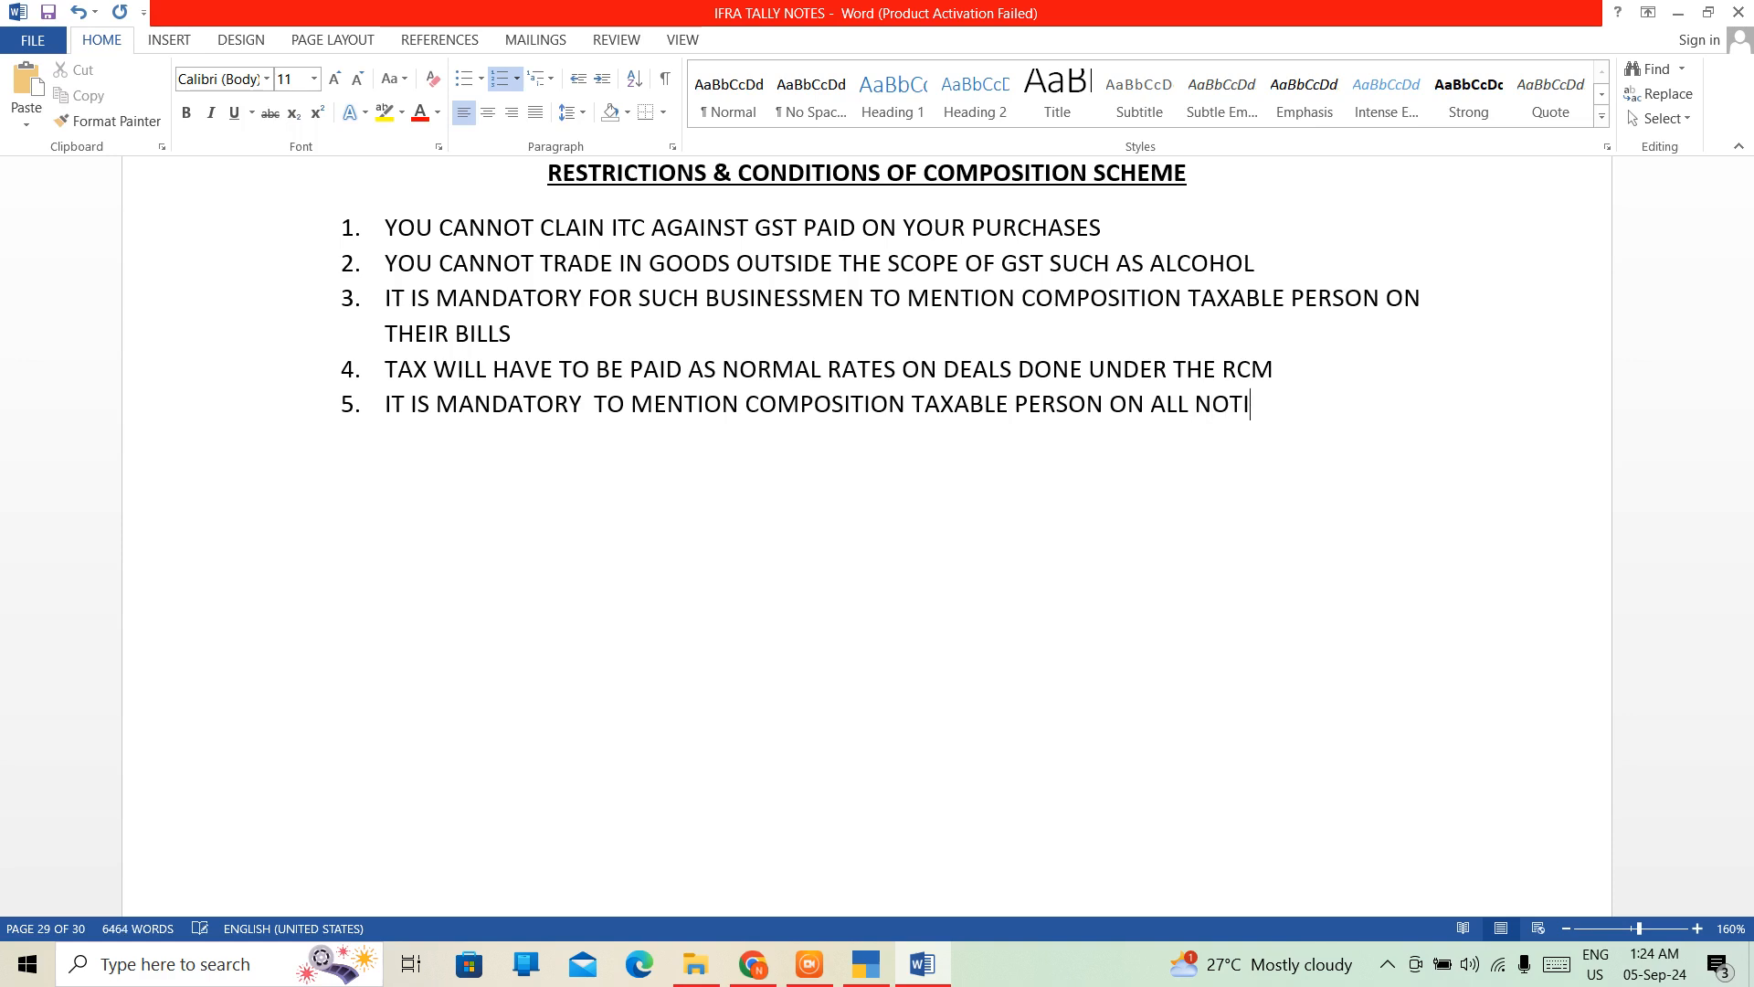
type("CES ISSUED")
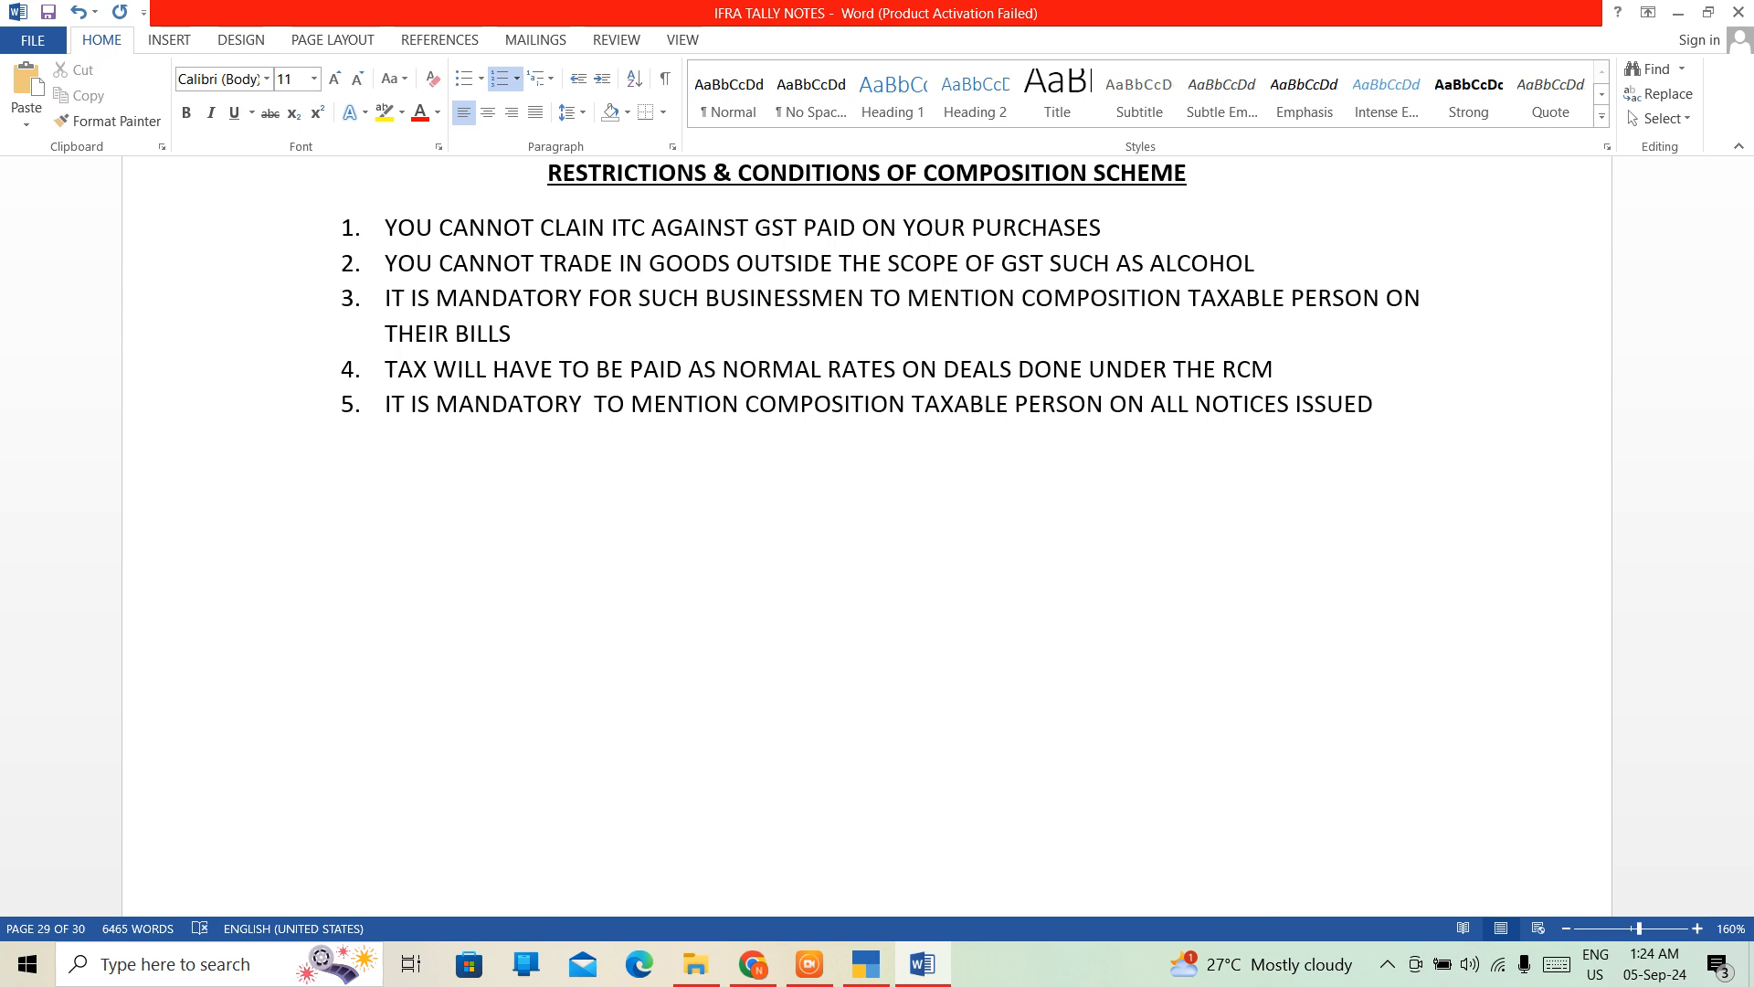
Add the sixth list item "CPMPOSITION TAXABLE PERSON SHOULD ALSO BE MENTIONED ON THE SIGNBOARD INSTALLED OUTSIDE YOUR SHOP OR OFFICE".
key("Return")
type("CPMPOS")
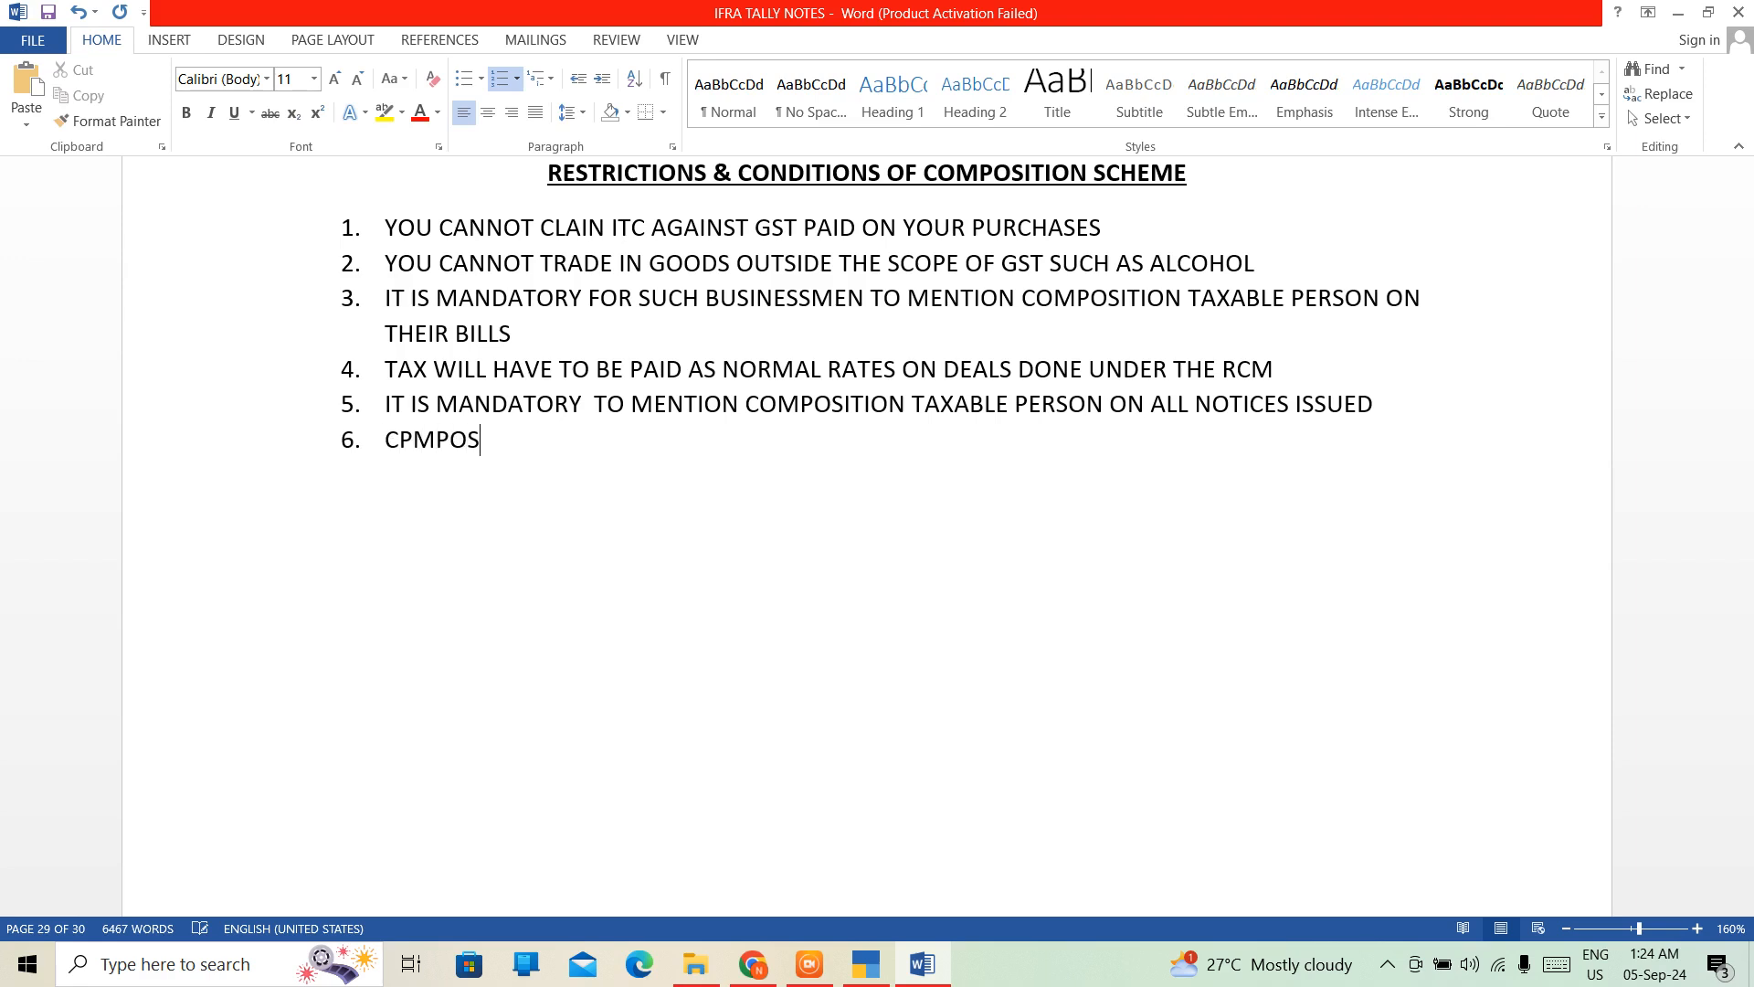
type("ITION TA")
type("XA")
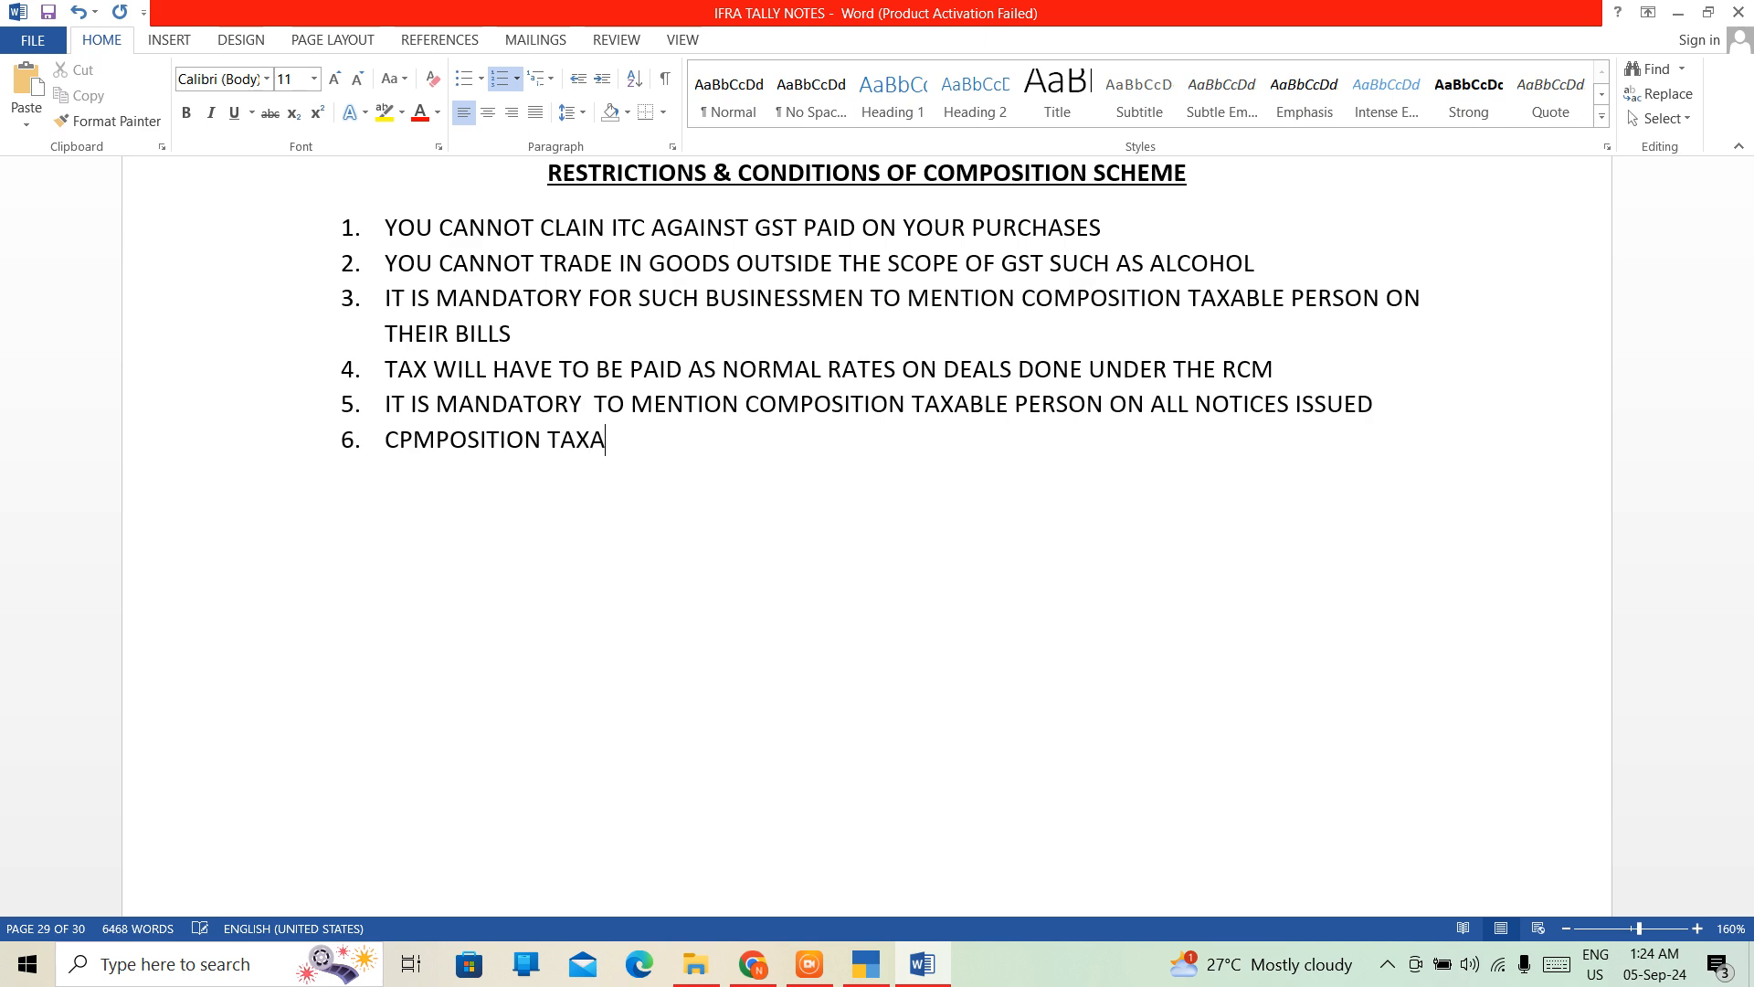
type("BLE PERSON")
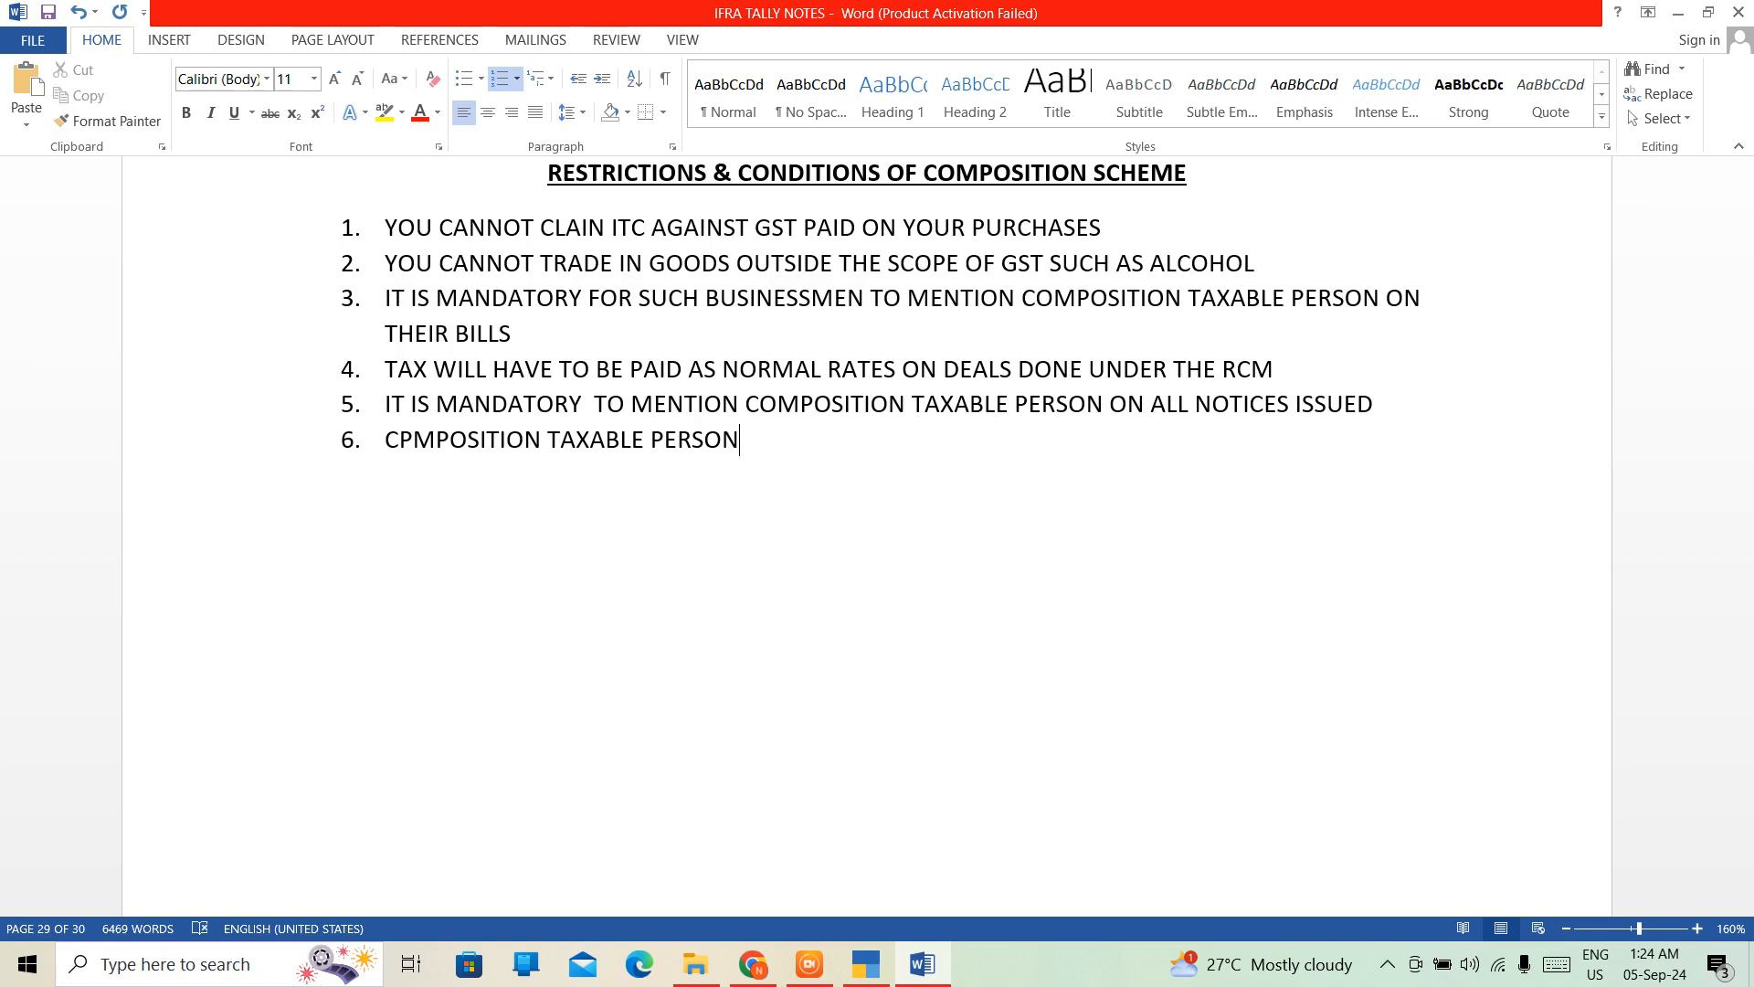
type(" SHOULD ALSO")
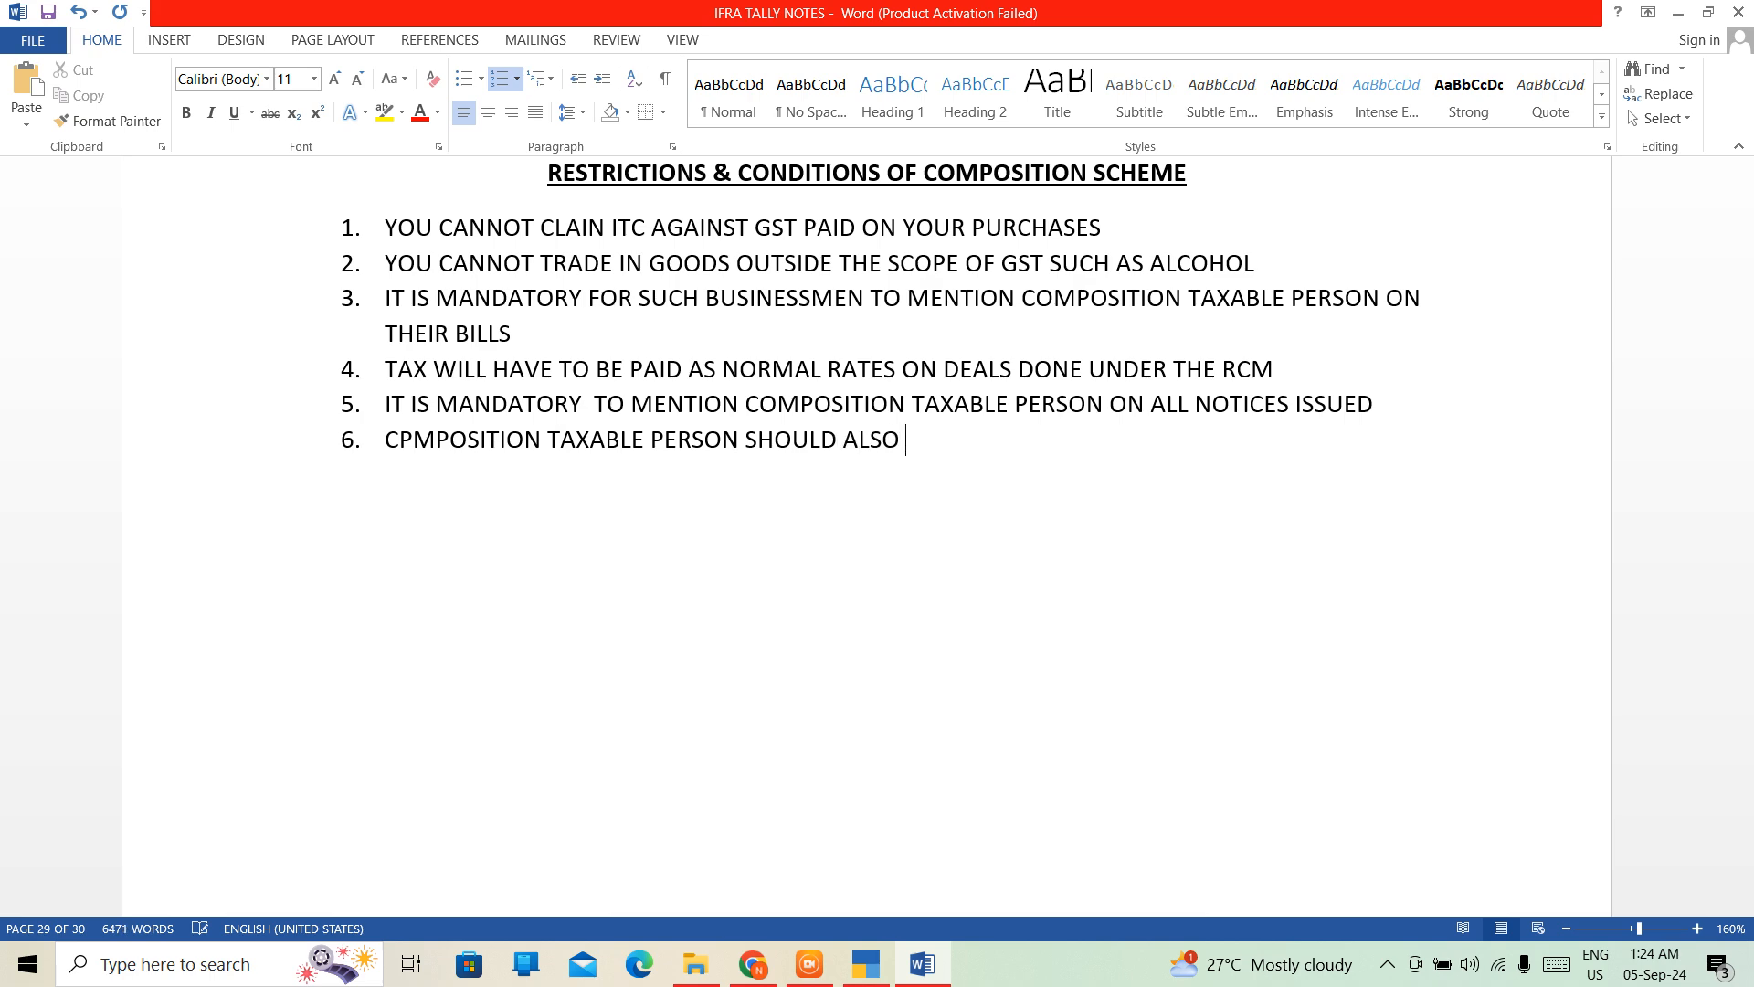
type(" N")
key("BackSpace")
type("BE K")
key("BackSpace")
type("ME")
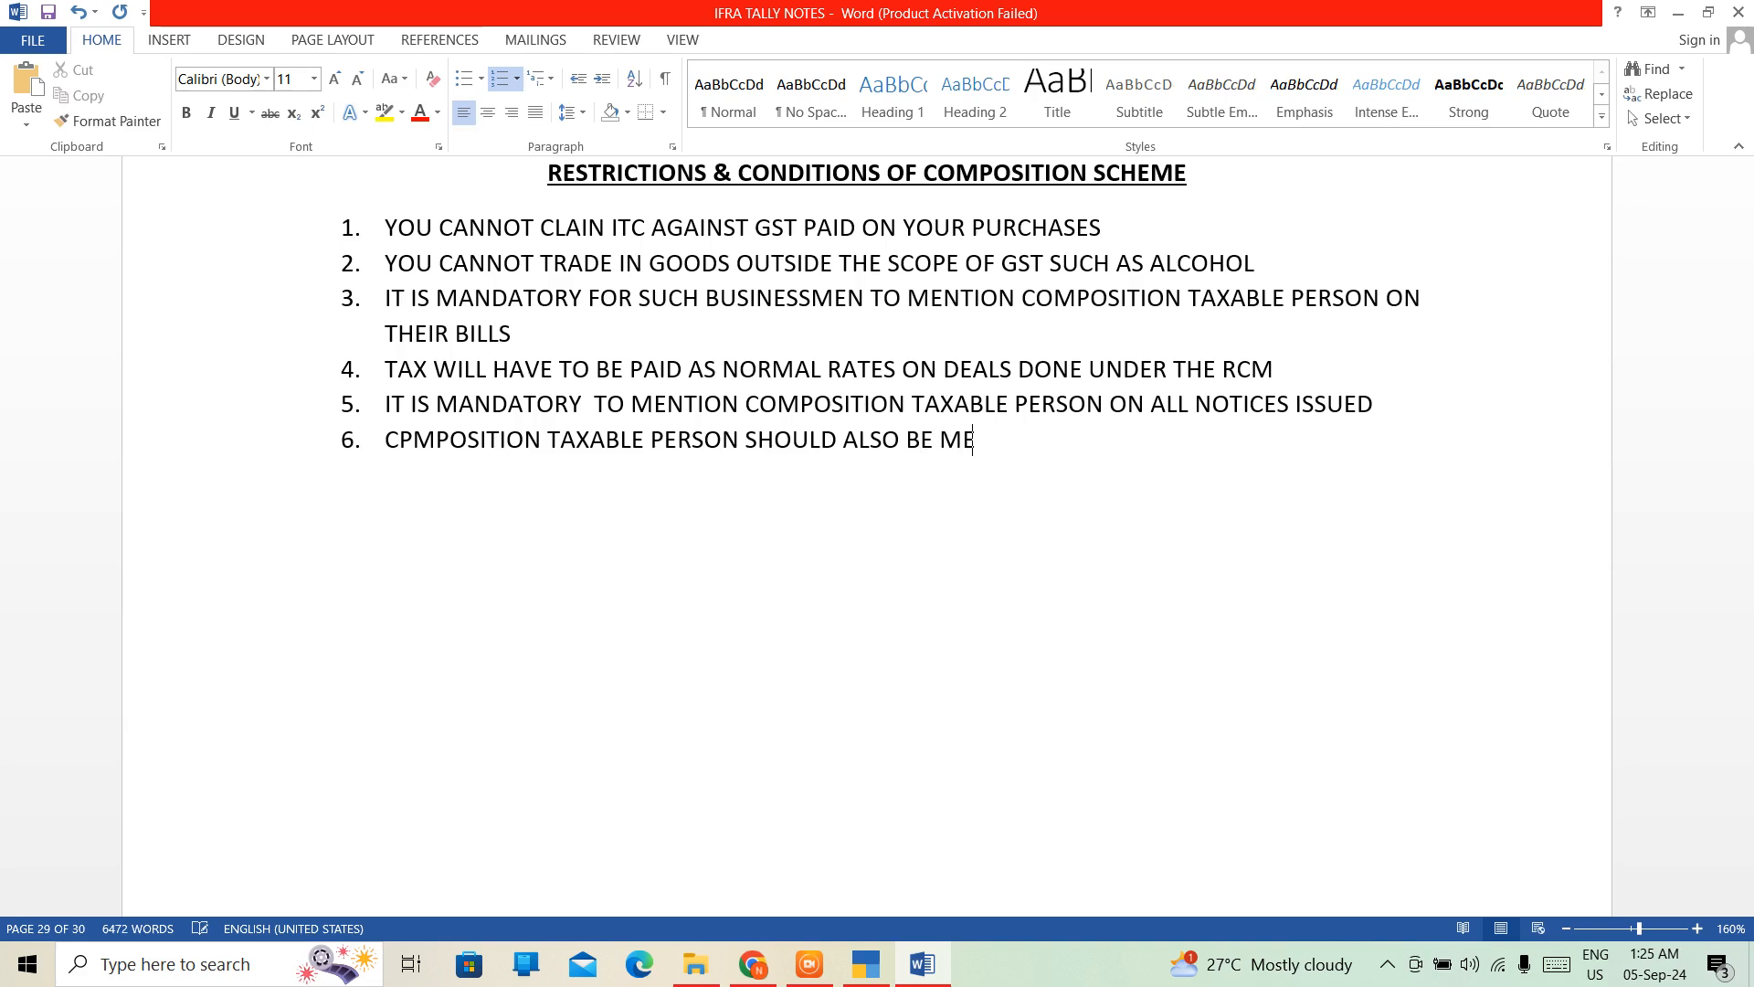
type("NTIONED ")
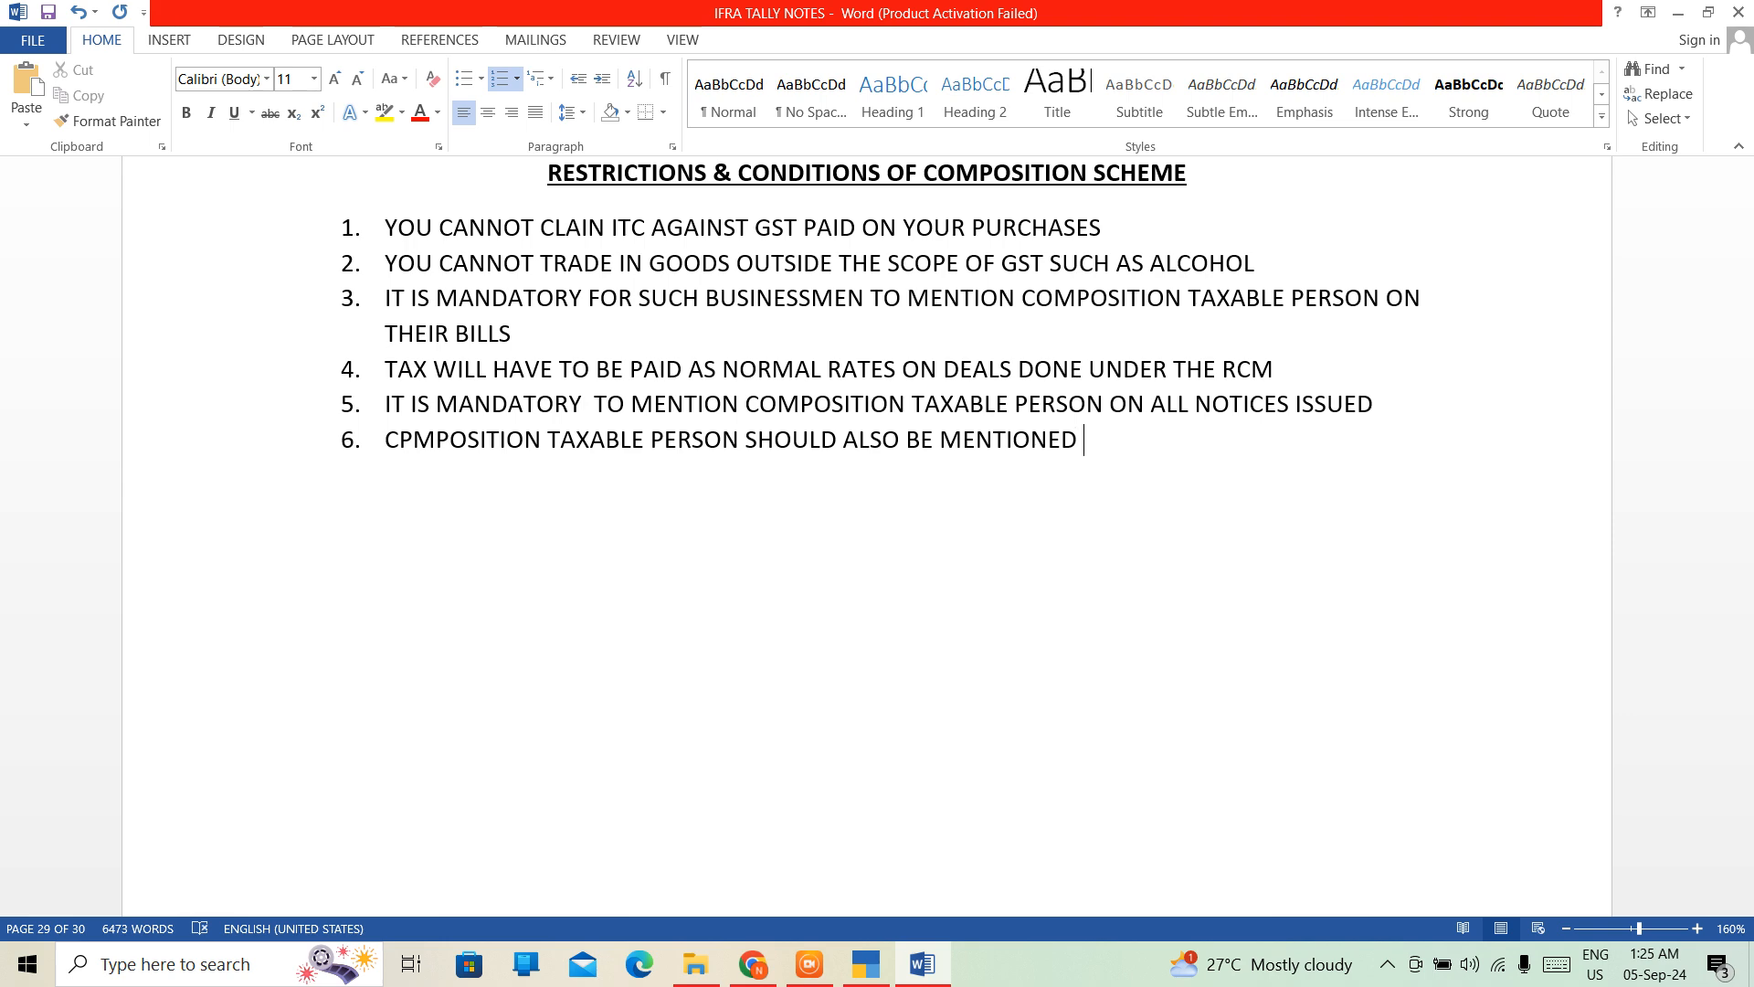
type(" ON THE")
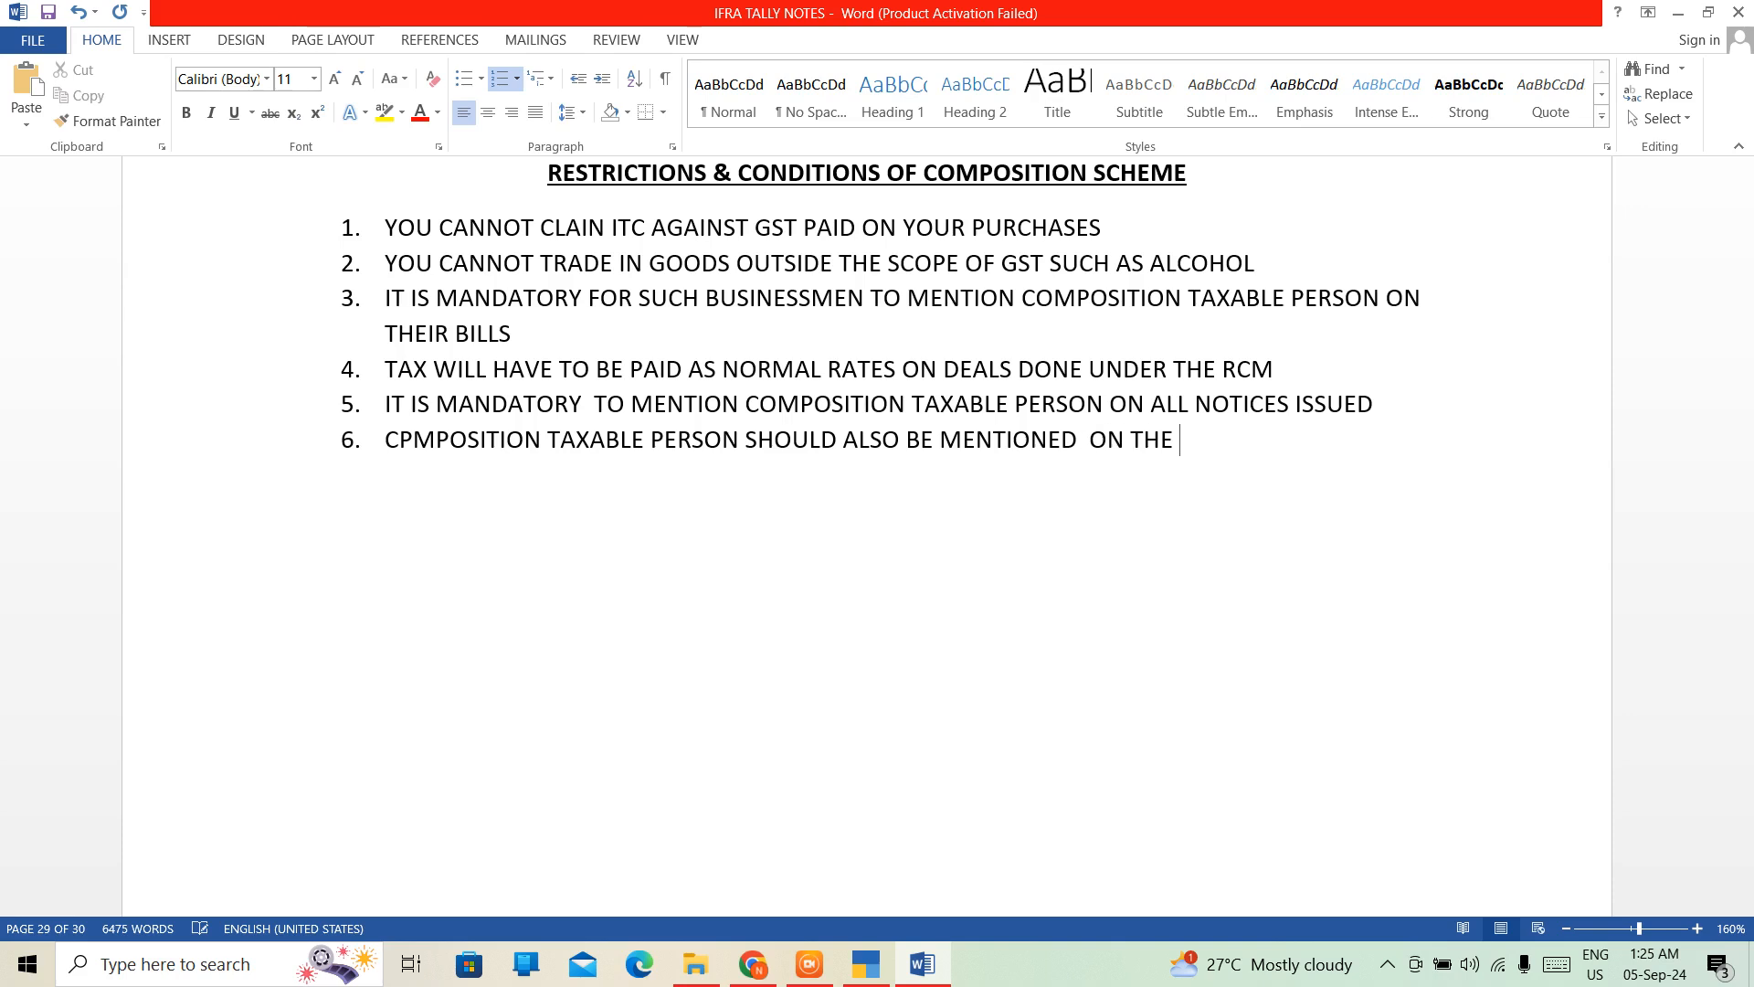
type(" SIGNBOAR")
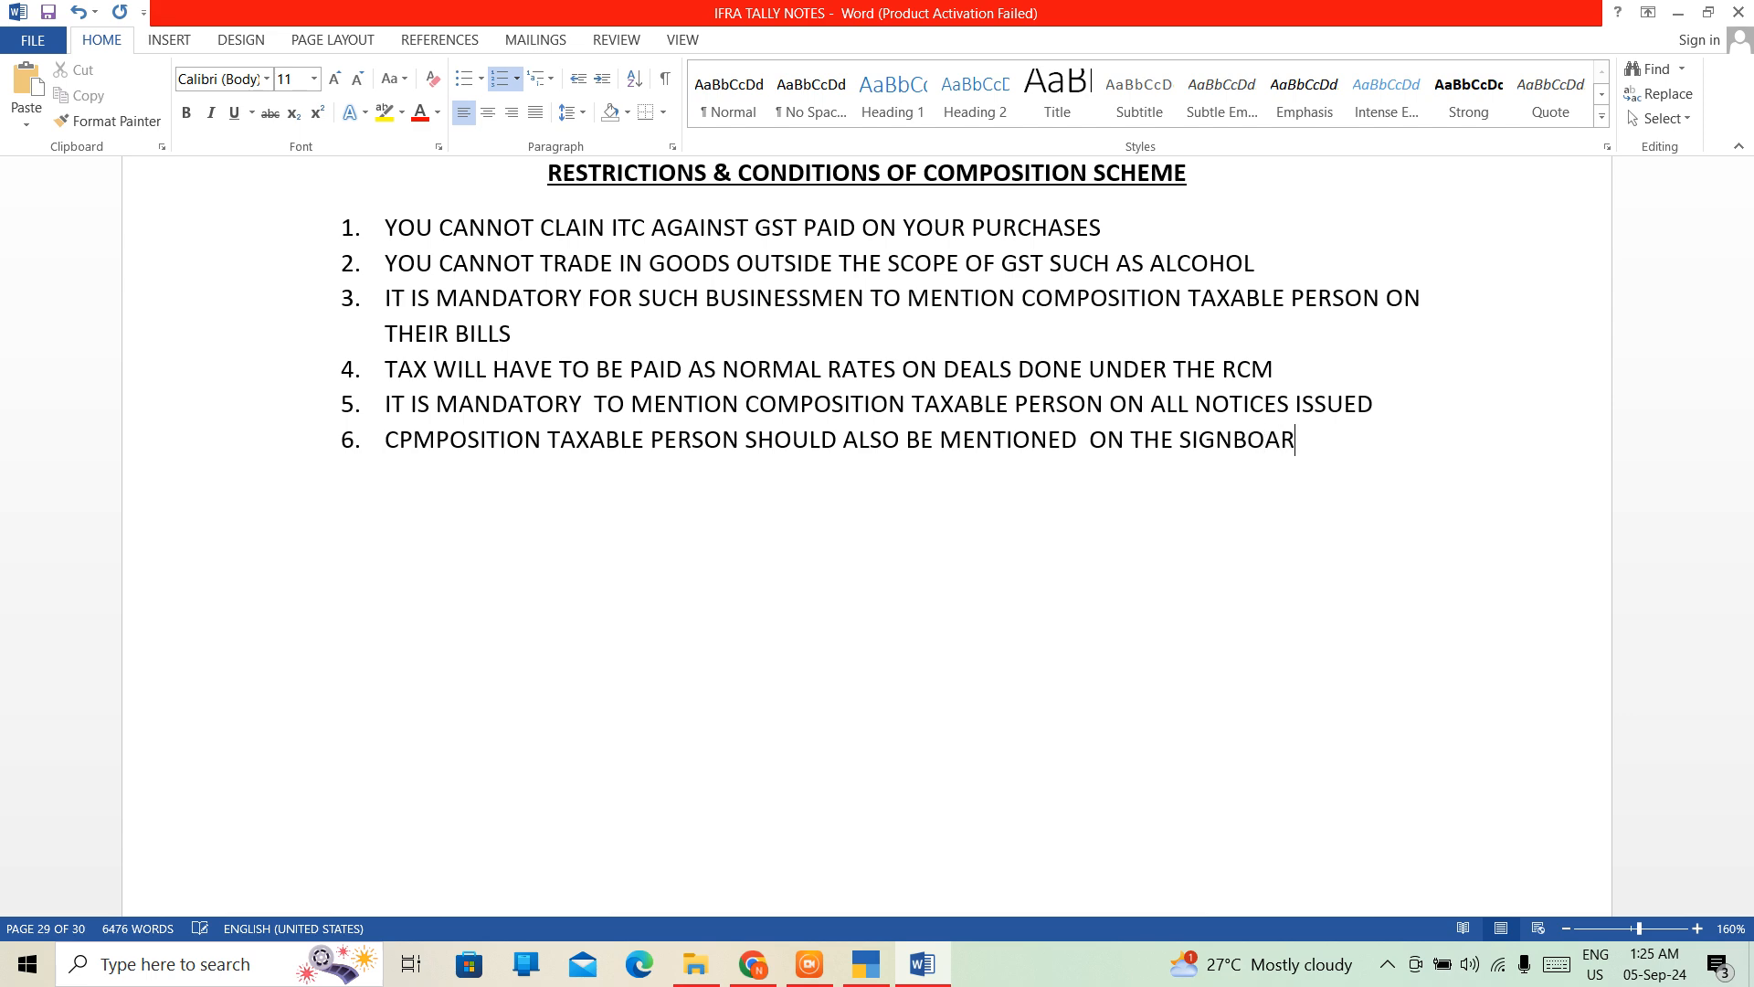
type("D INSTALLED OUTSIDE")
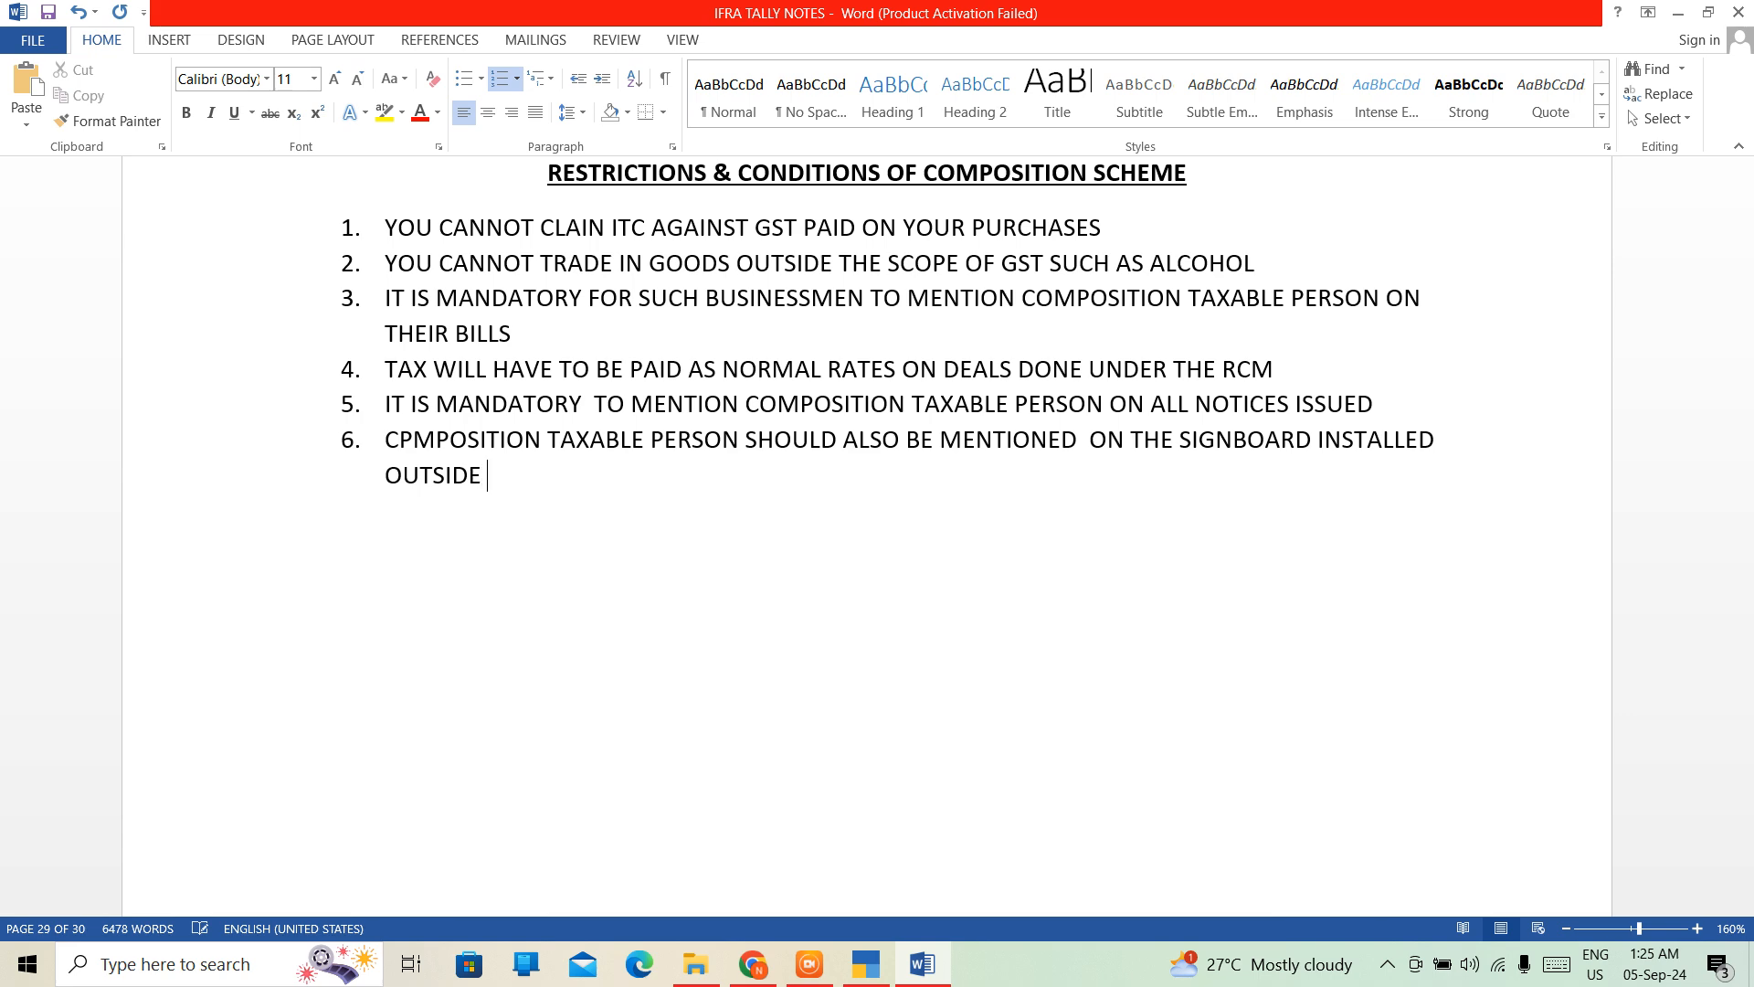
type(" YOUR SHOP O")
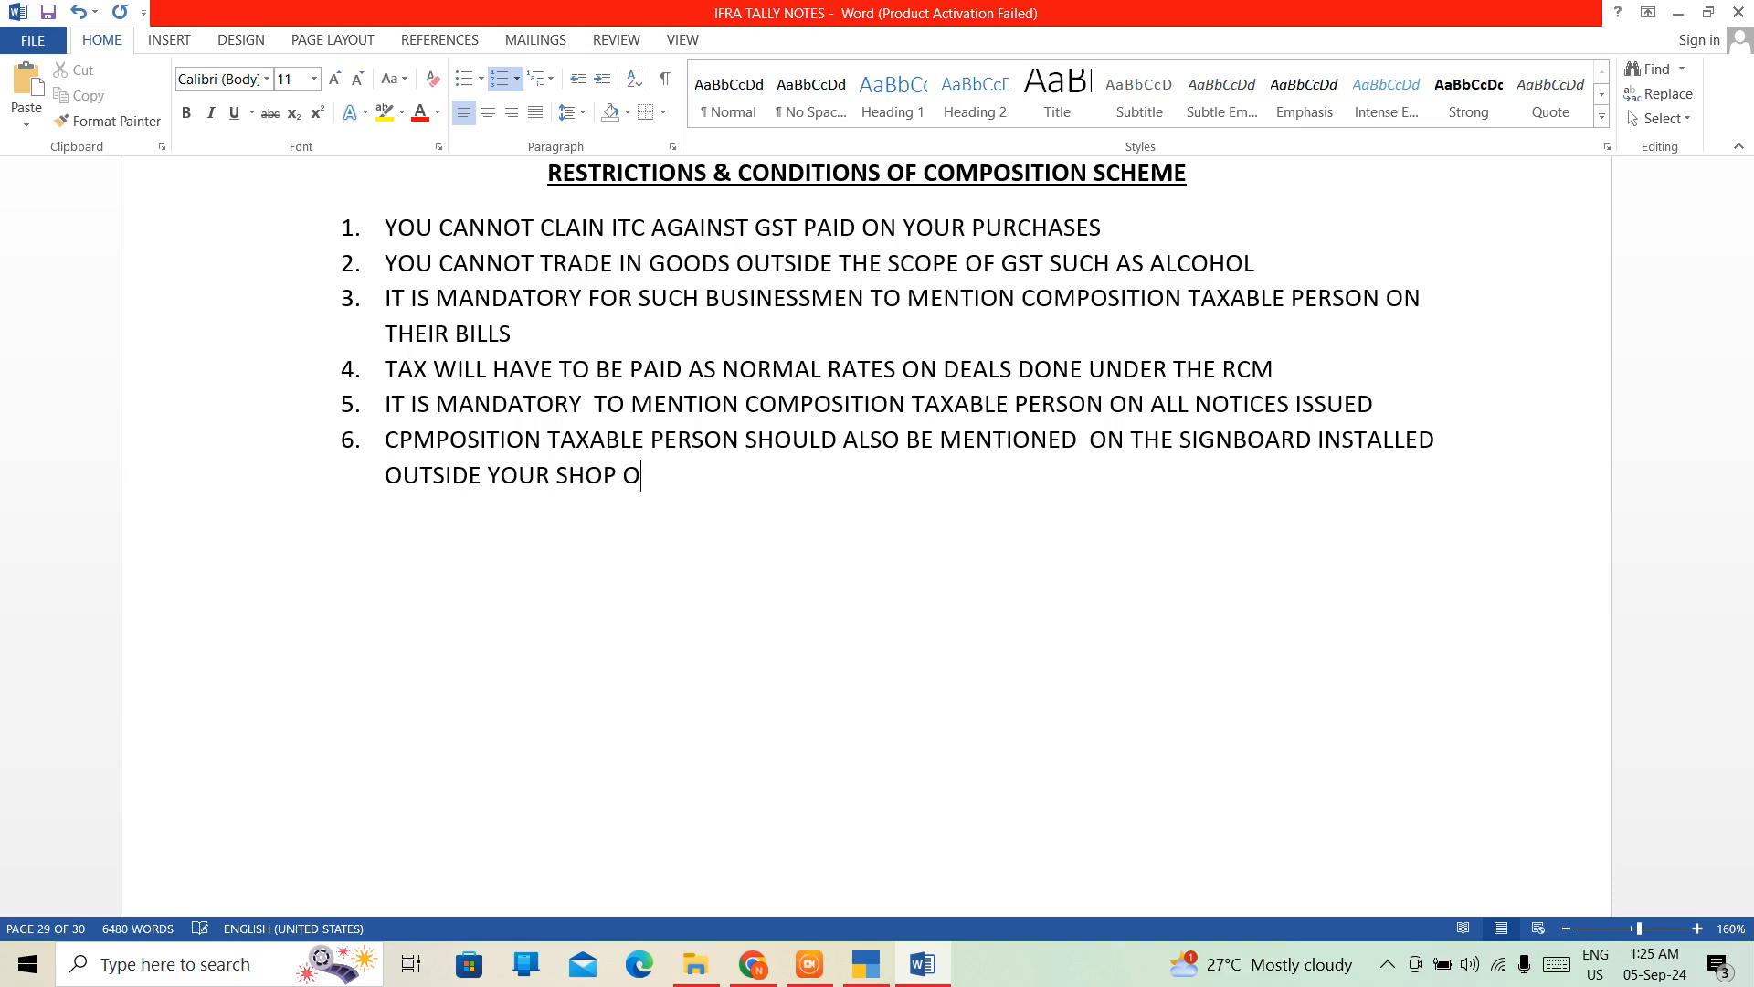
type("R OFFICE")
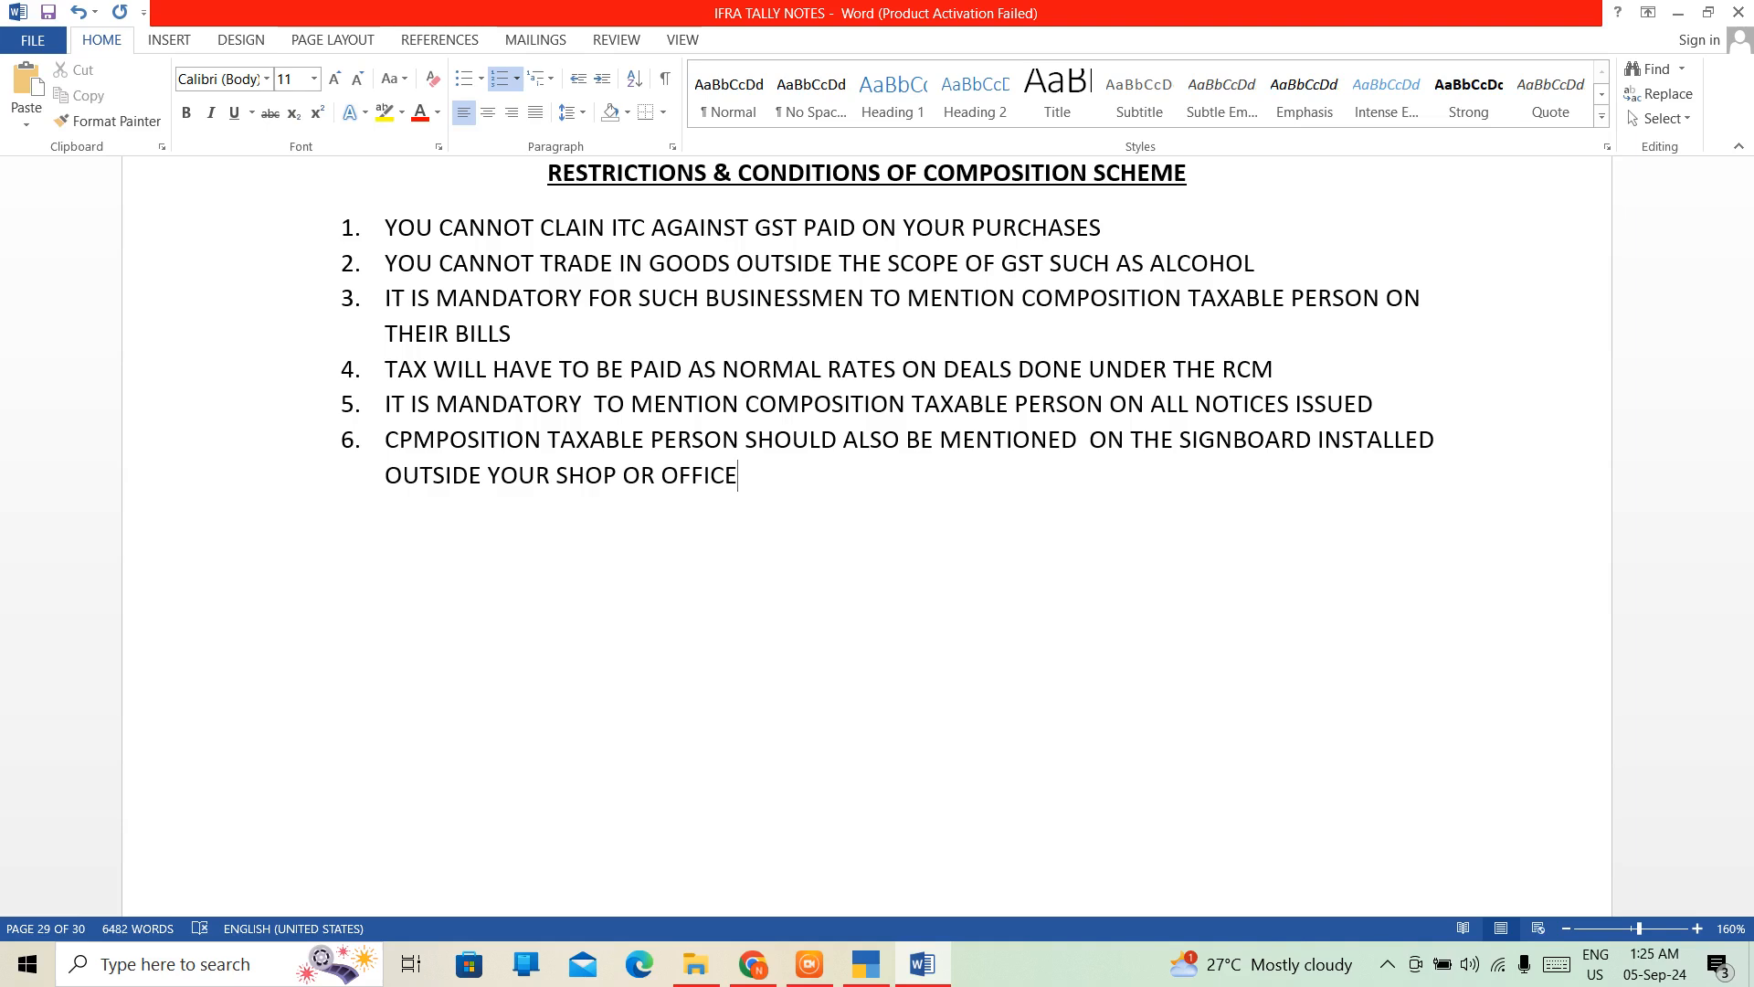
Begin the seventh list item with "IF YOU HAVE DIFFERENT TYPES OF BUSINESSES, THEN THE COBINED TURNOVER SHOULD NOT".
key("Return")
type("IF YOU HAVE")
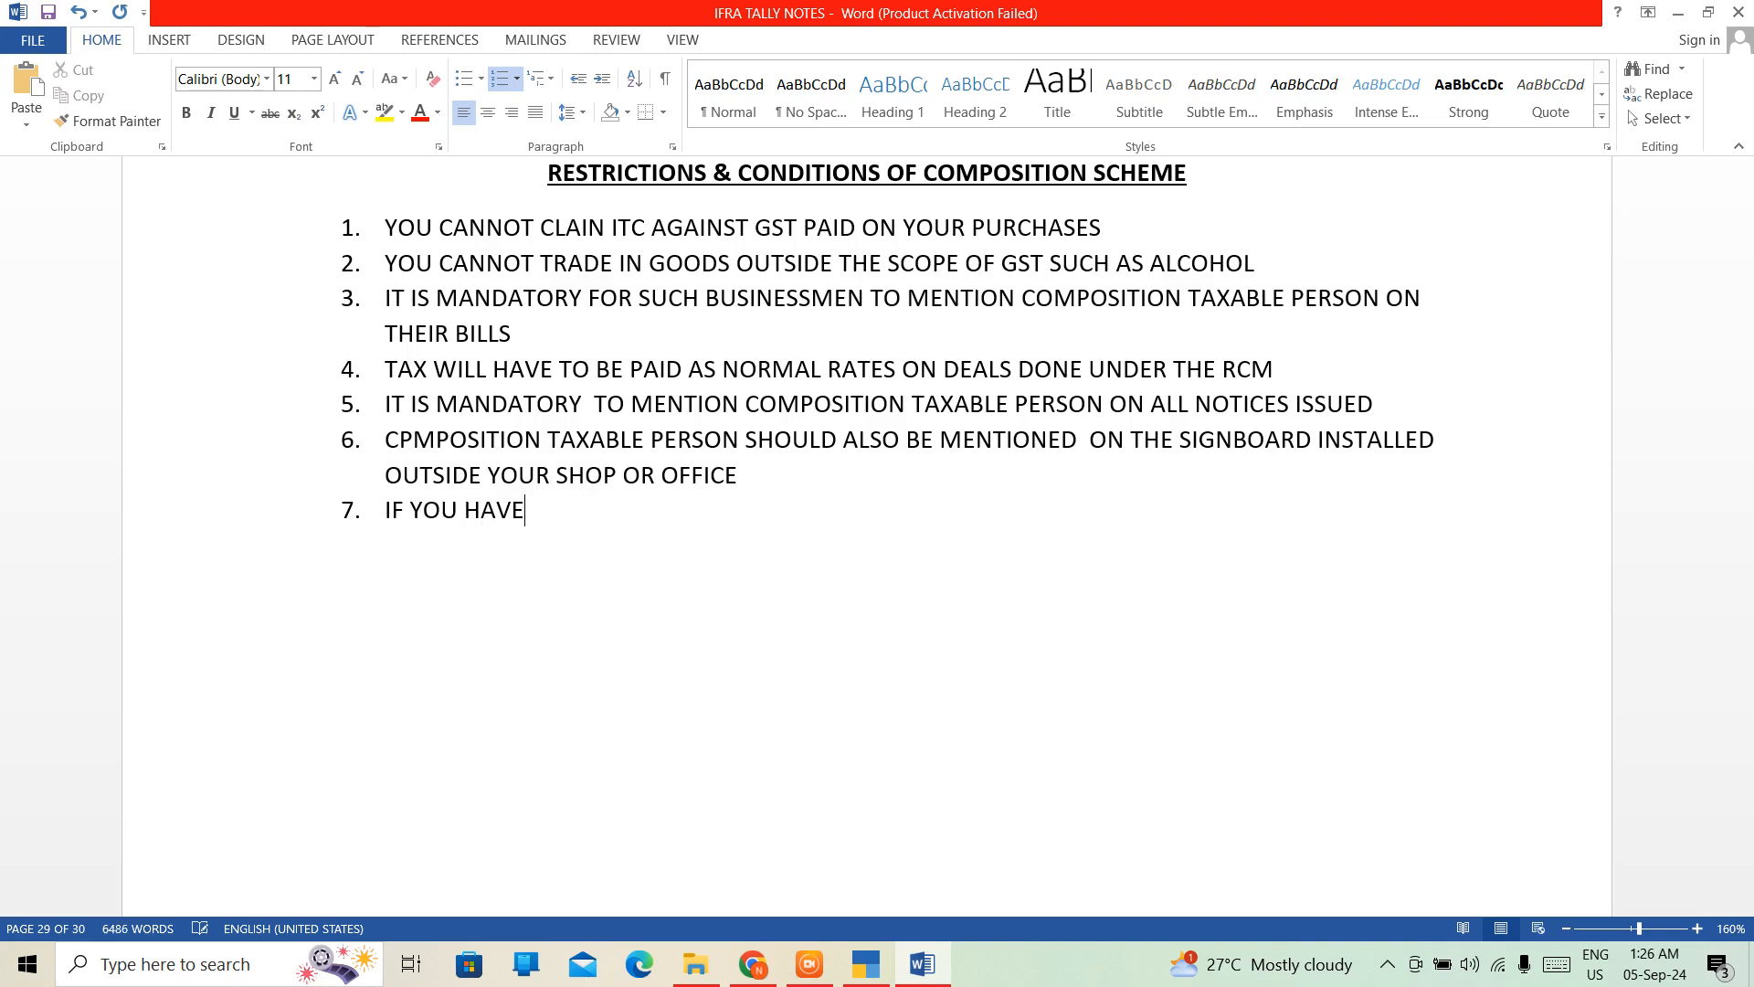
type(" DIFFERENT T")
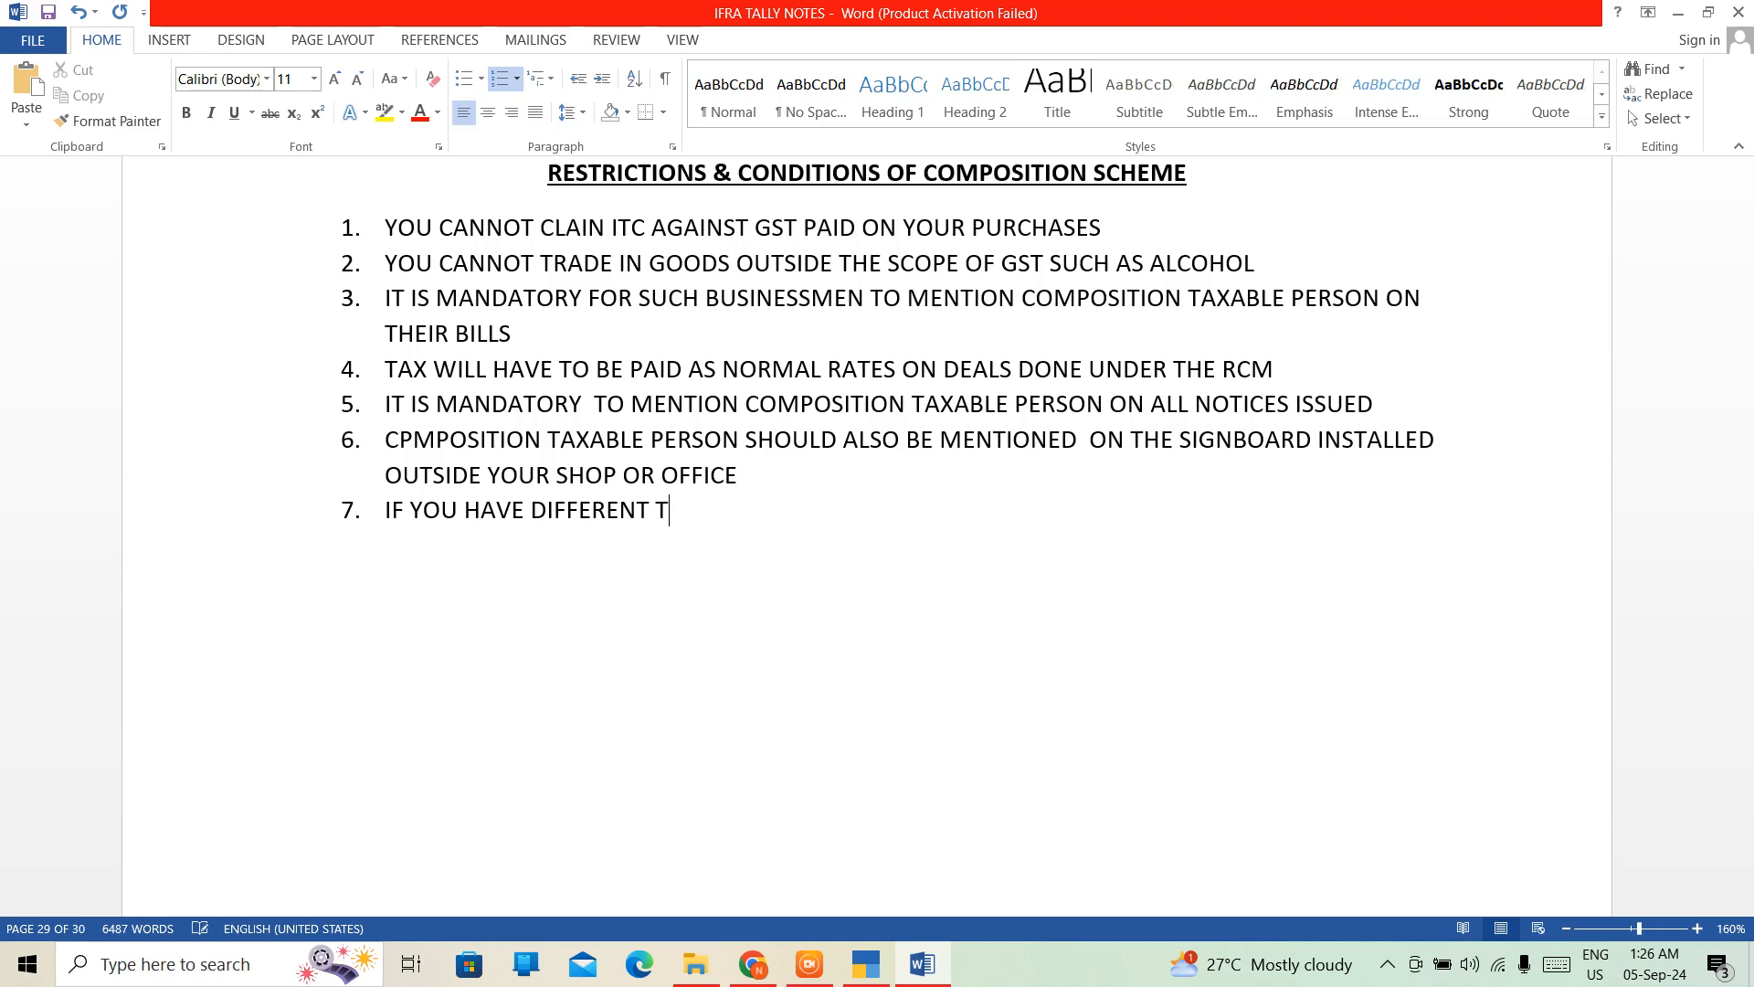
type("YPES OF ")
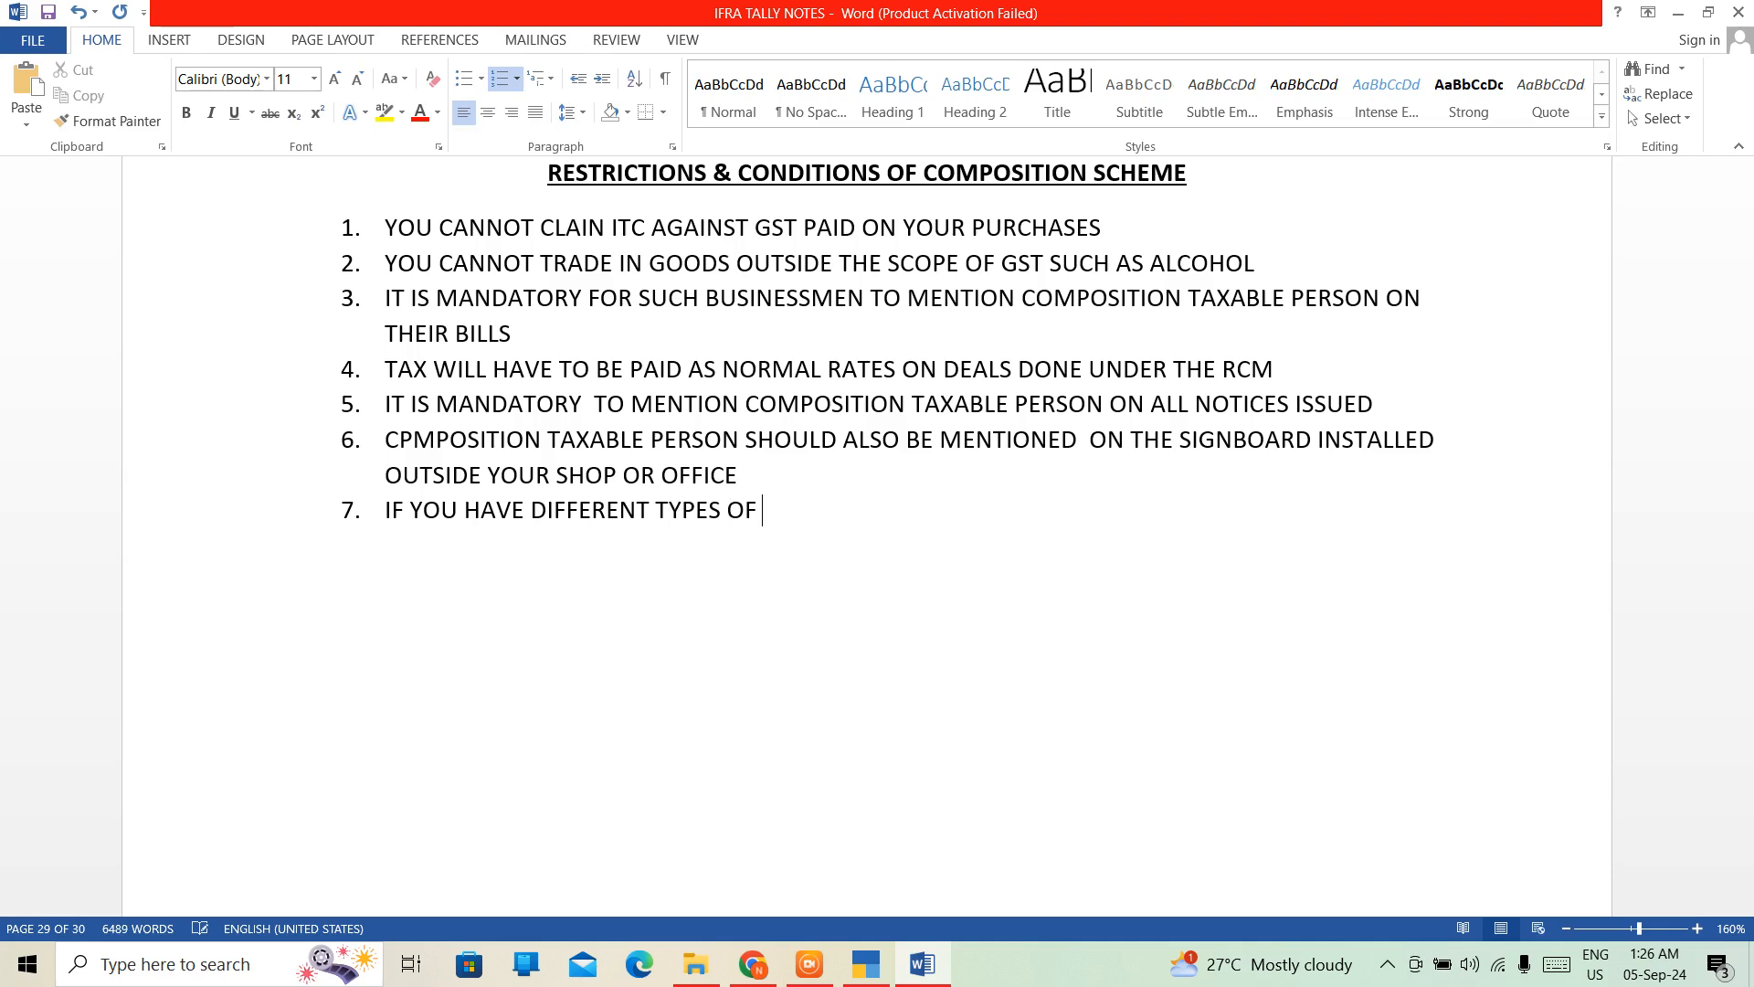
type("BUSINESSES")
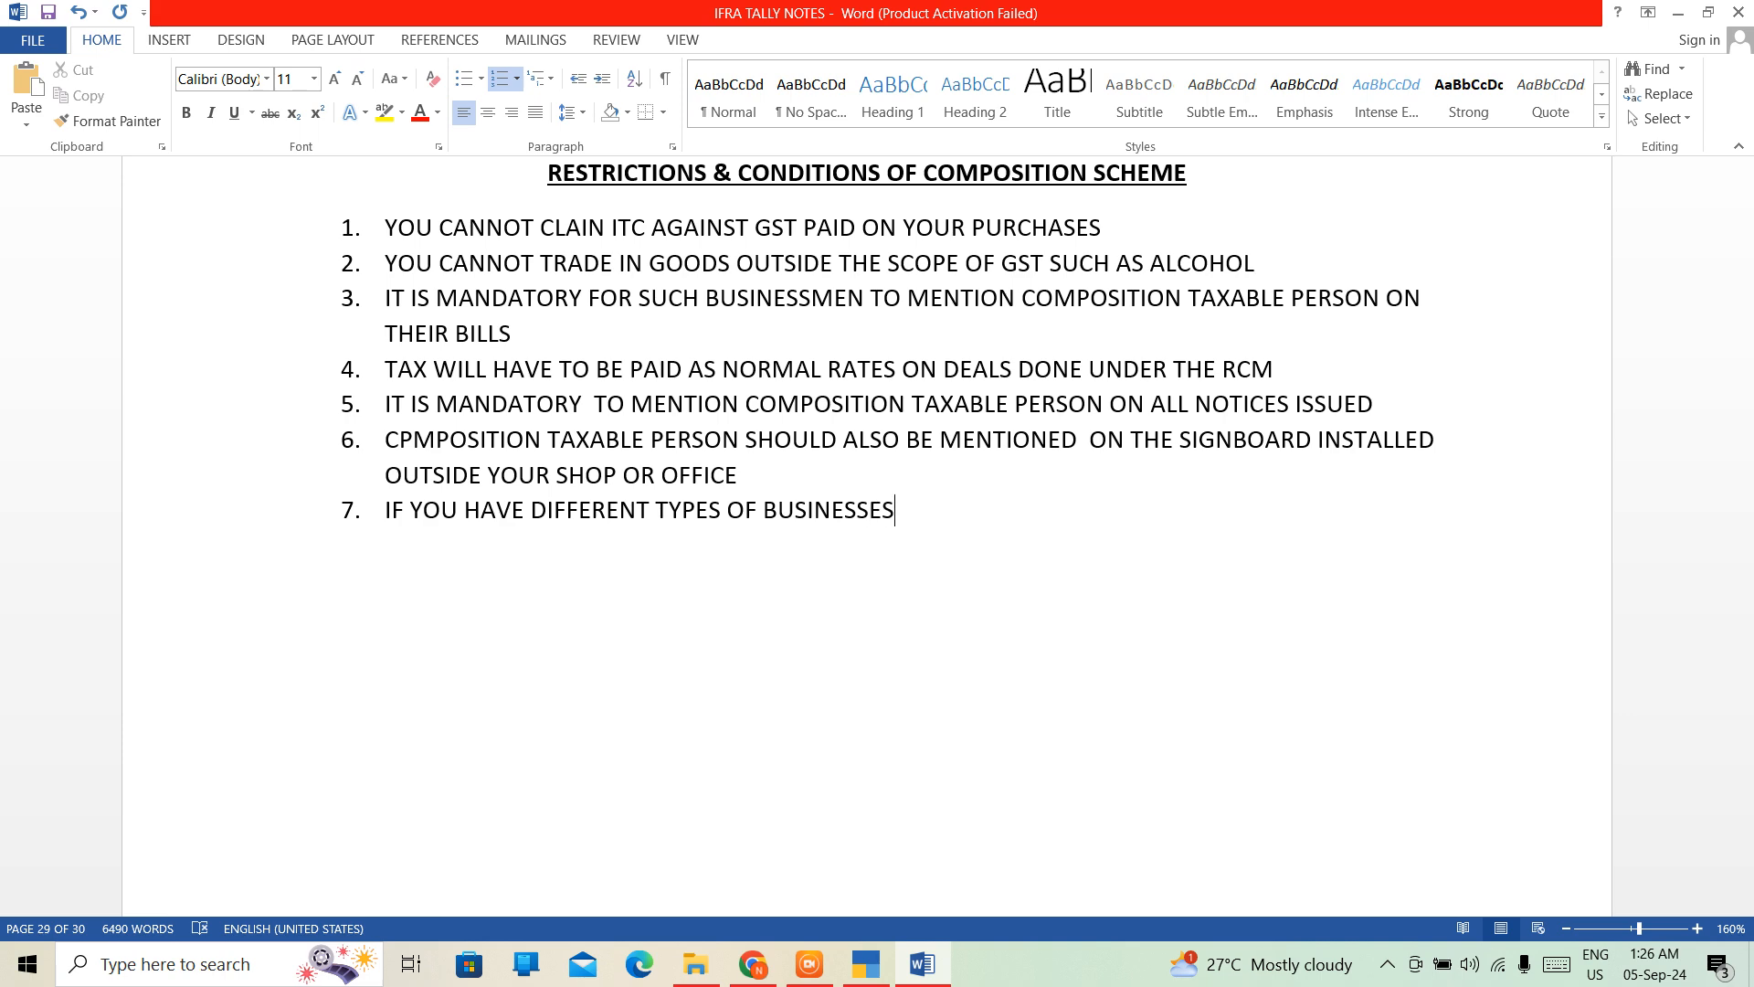
type(", THEN THE COBIN")
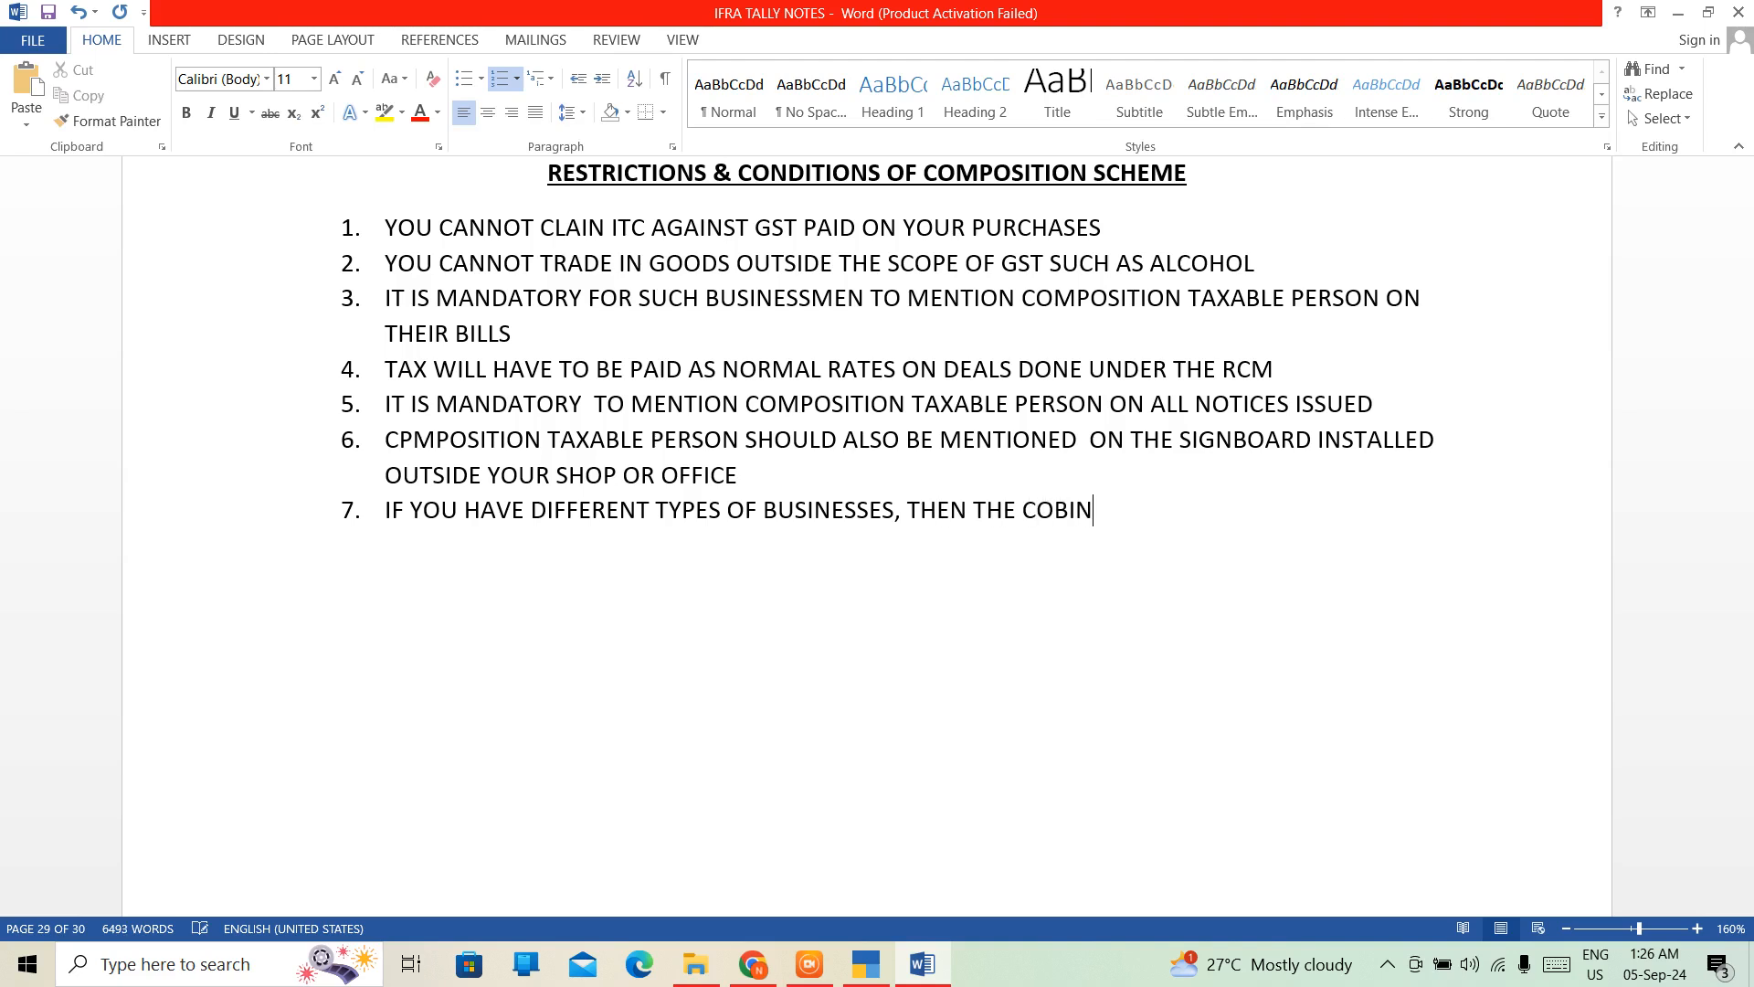
type("ED")
type(" TURNO")
type("B=VE")
key("BackSpace")
key("BackSpace")
key("BackSpace")
key("BackSpace")
type("VER ")
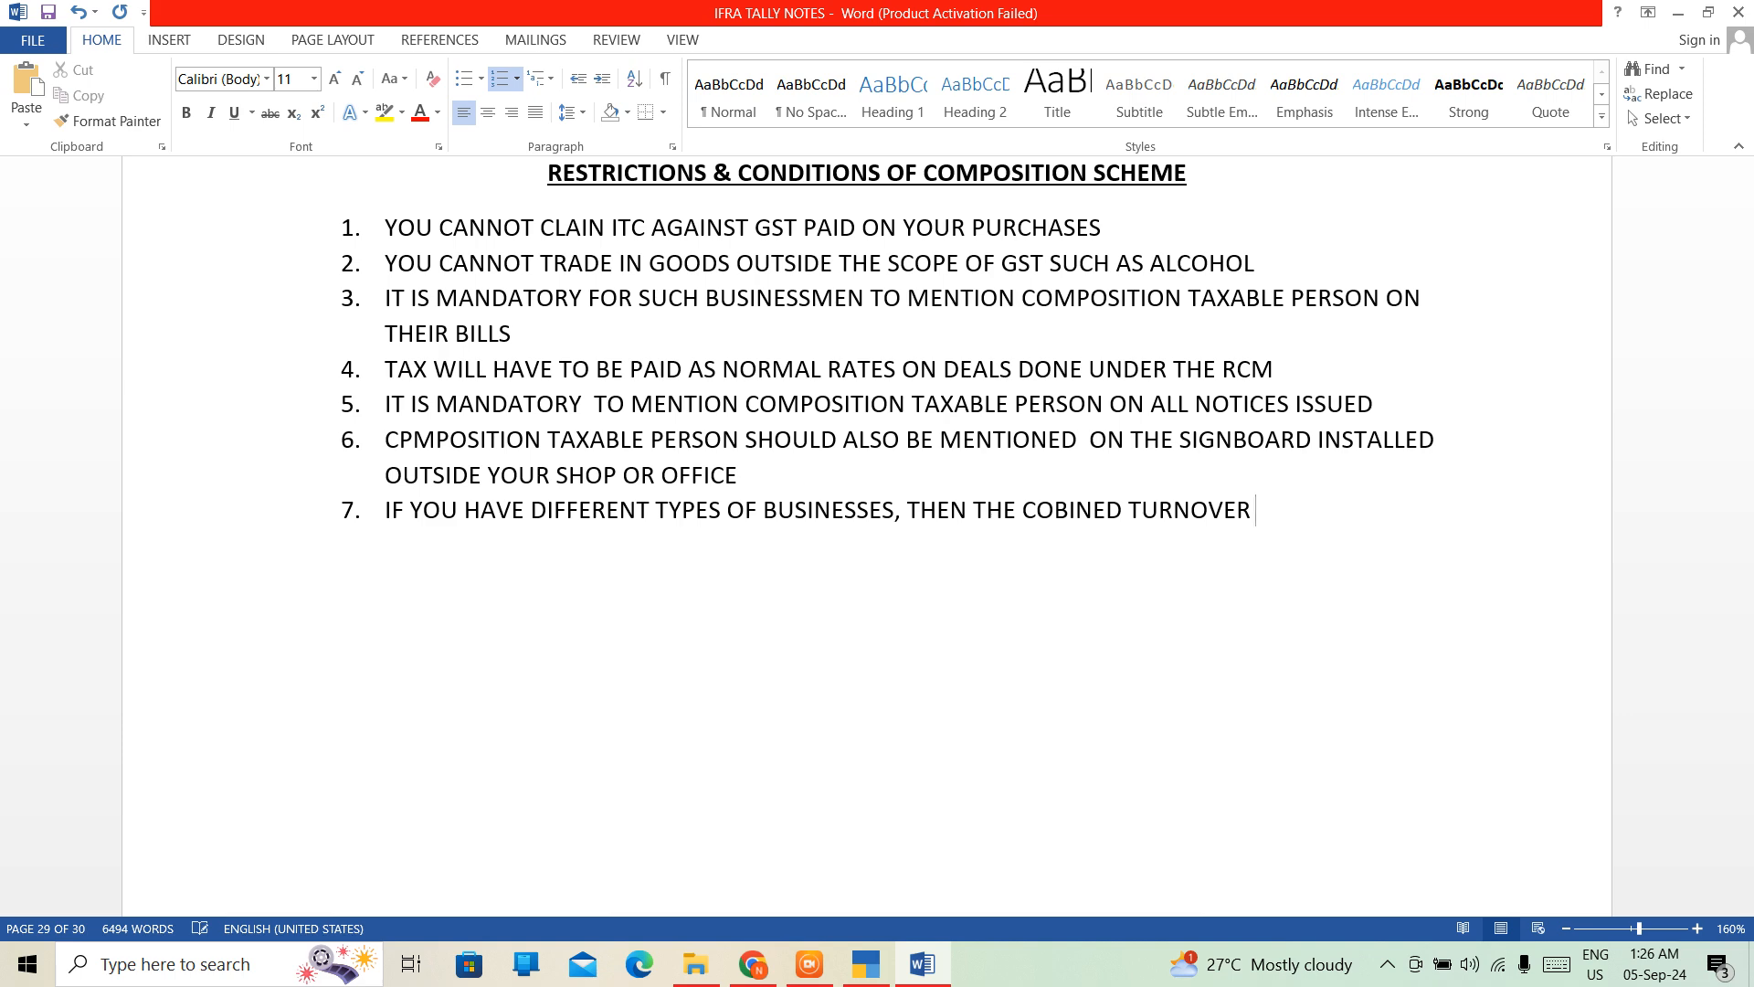
type("O")
key("BackSpace")
type("SHOULD NOT")
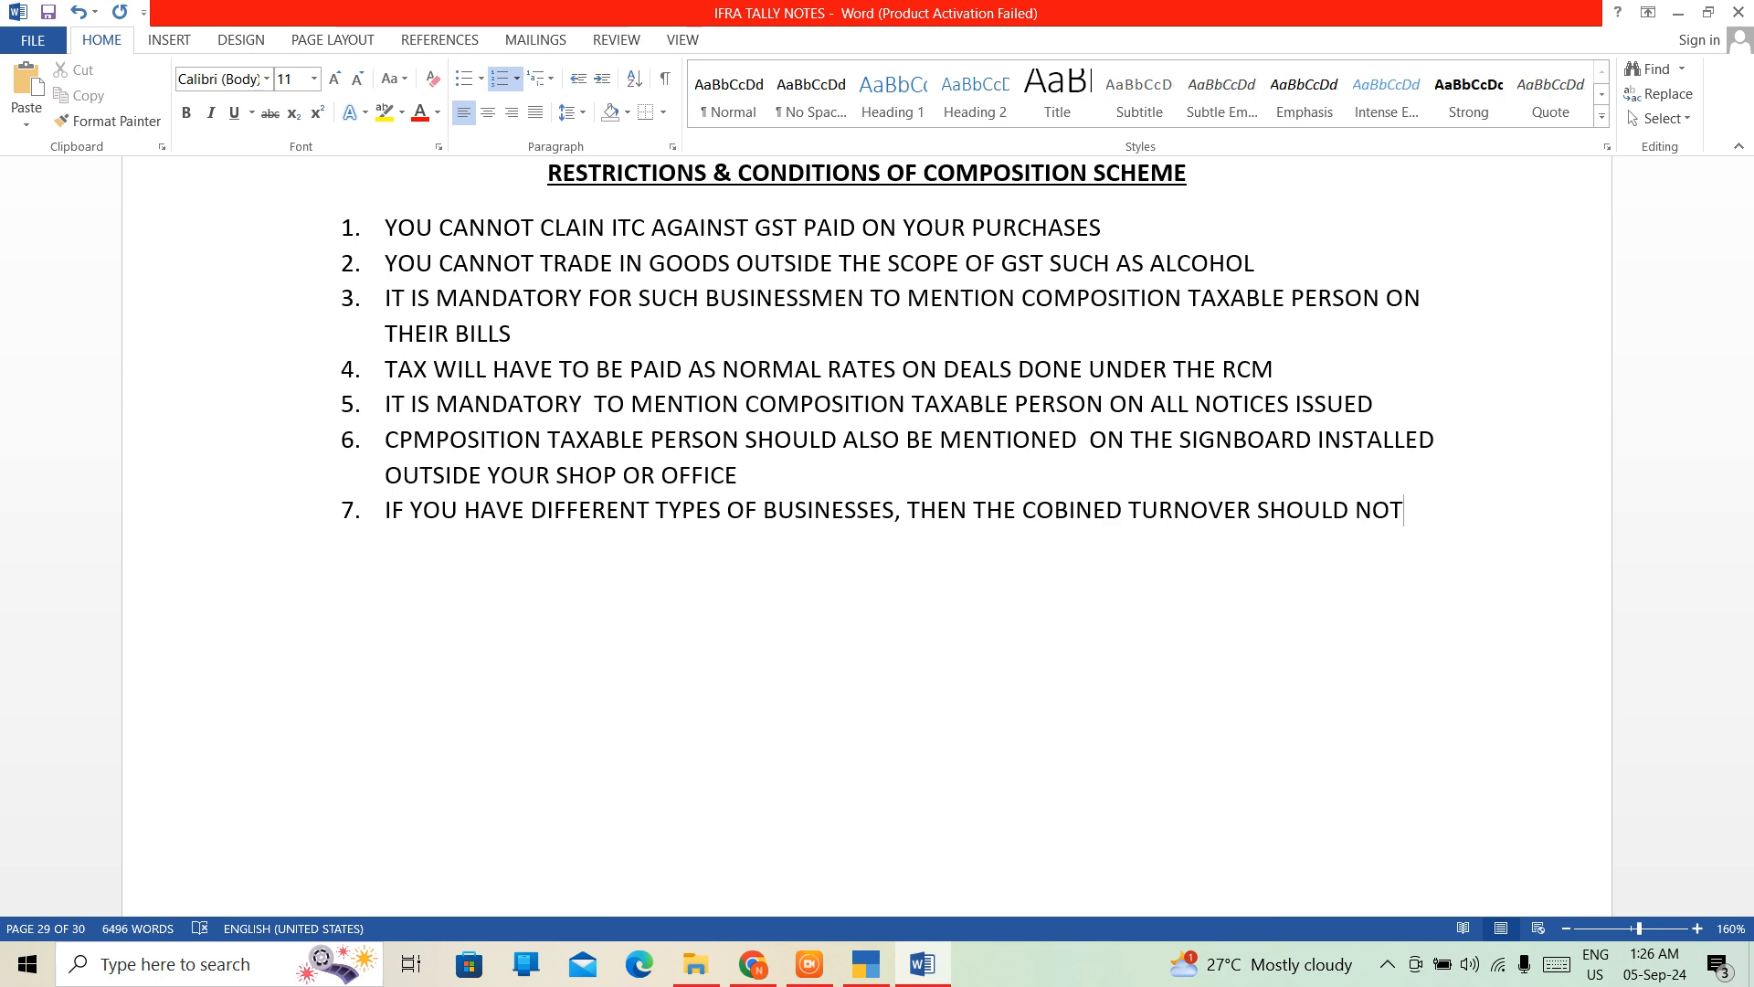
Complete the seventh list item with "EXCEED THE PRESCRIBED LIMIT OF COMPOSITION SCHEME", removing any stray characters.
type(" EXCEED ")
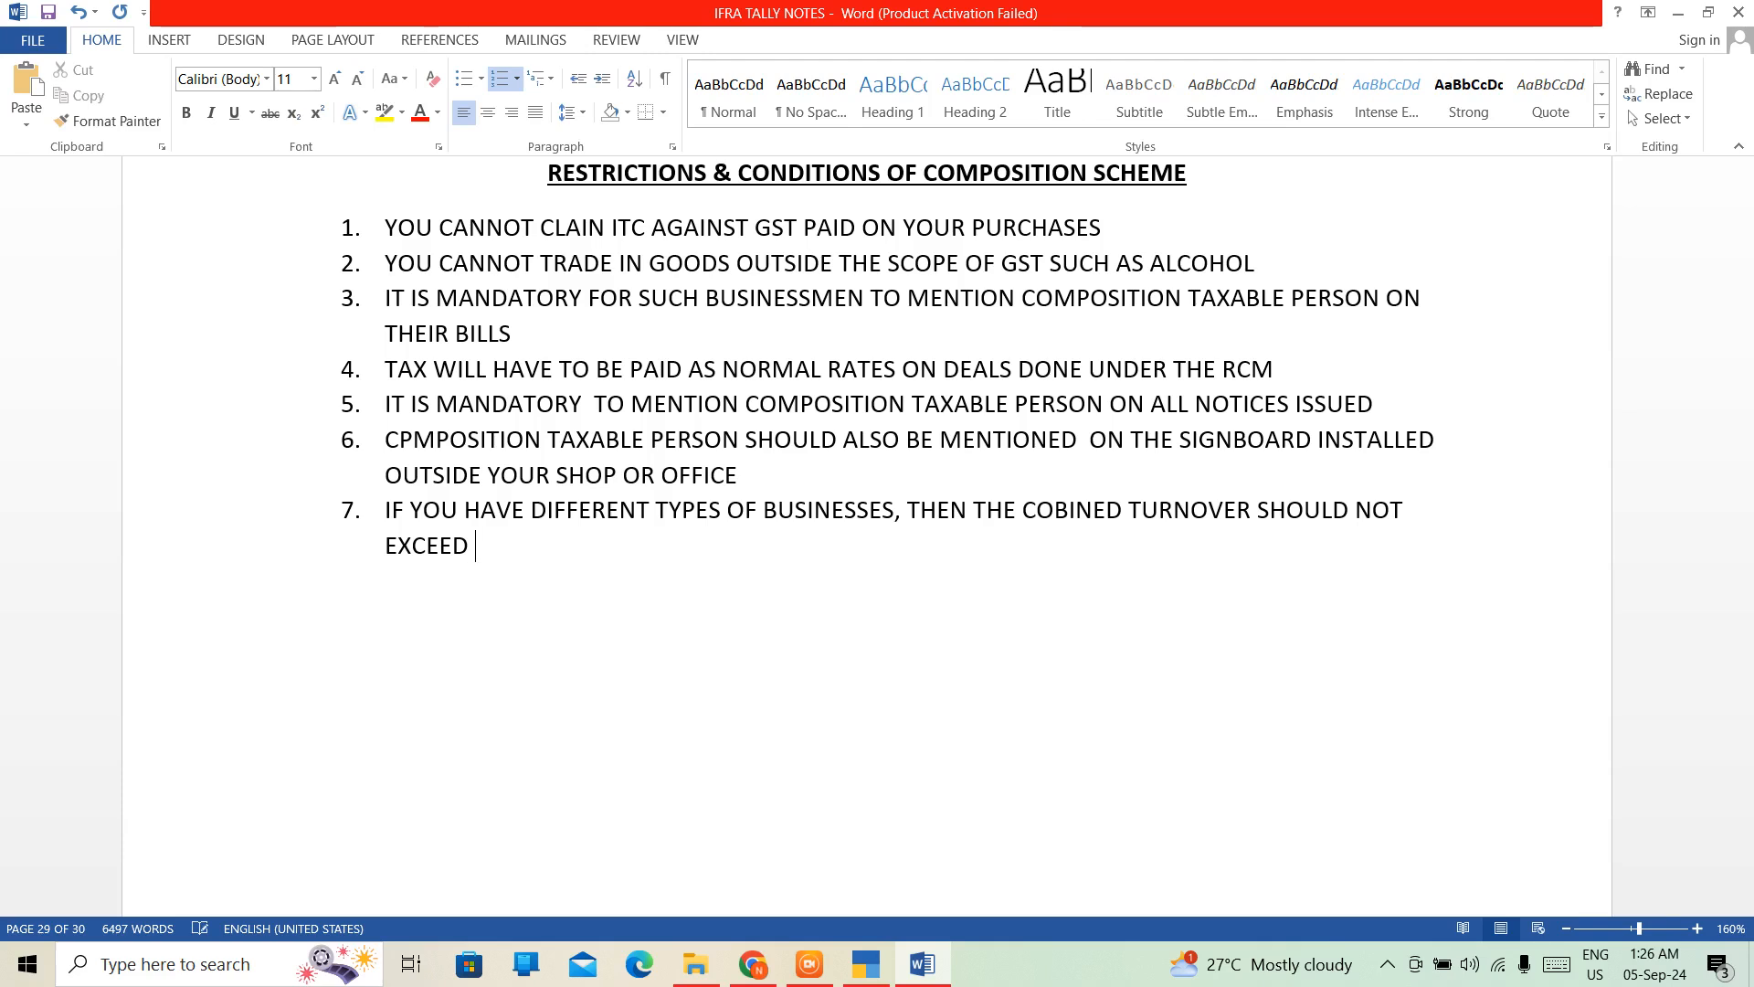
type("THE PRESCR")
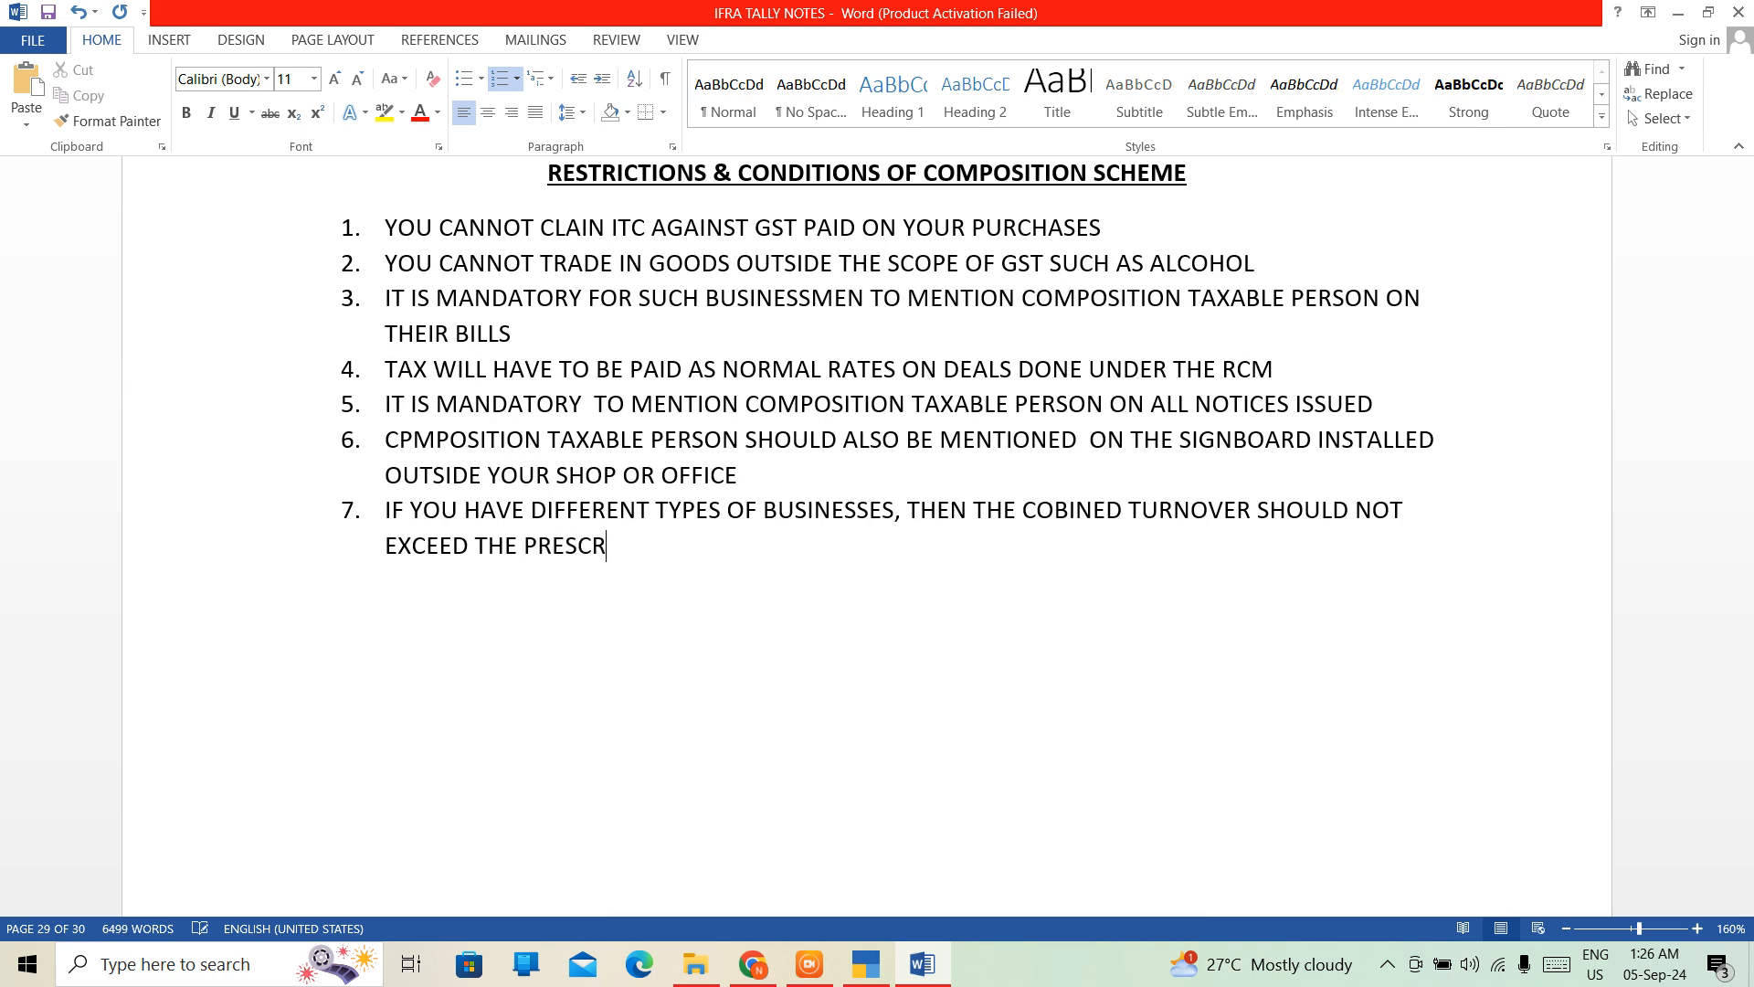
type("IBED LIMIT O")
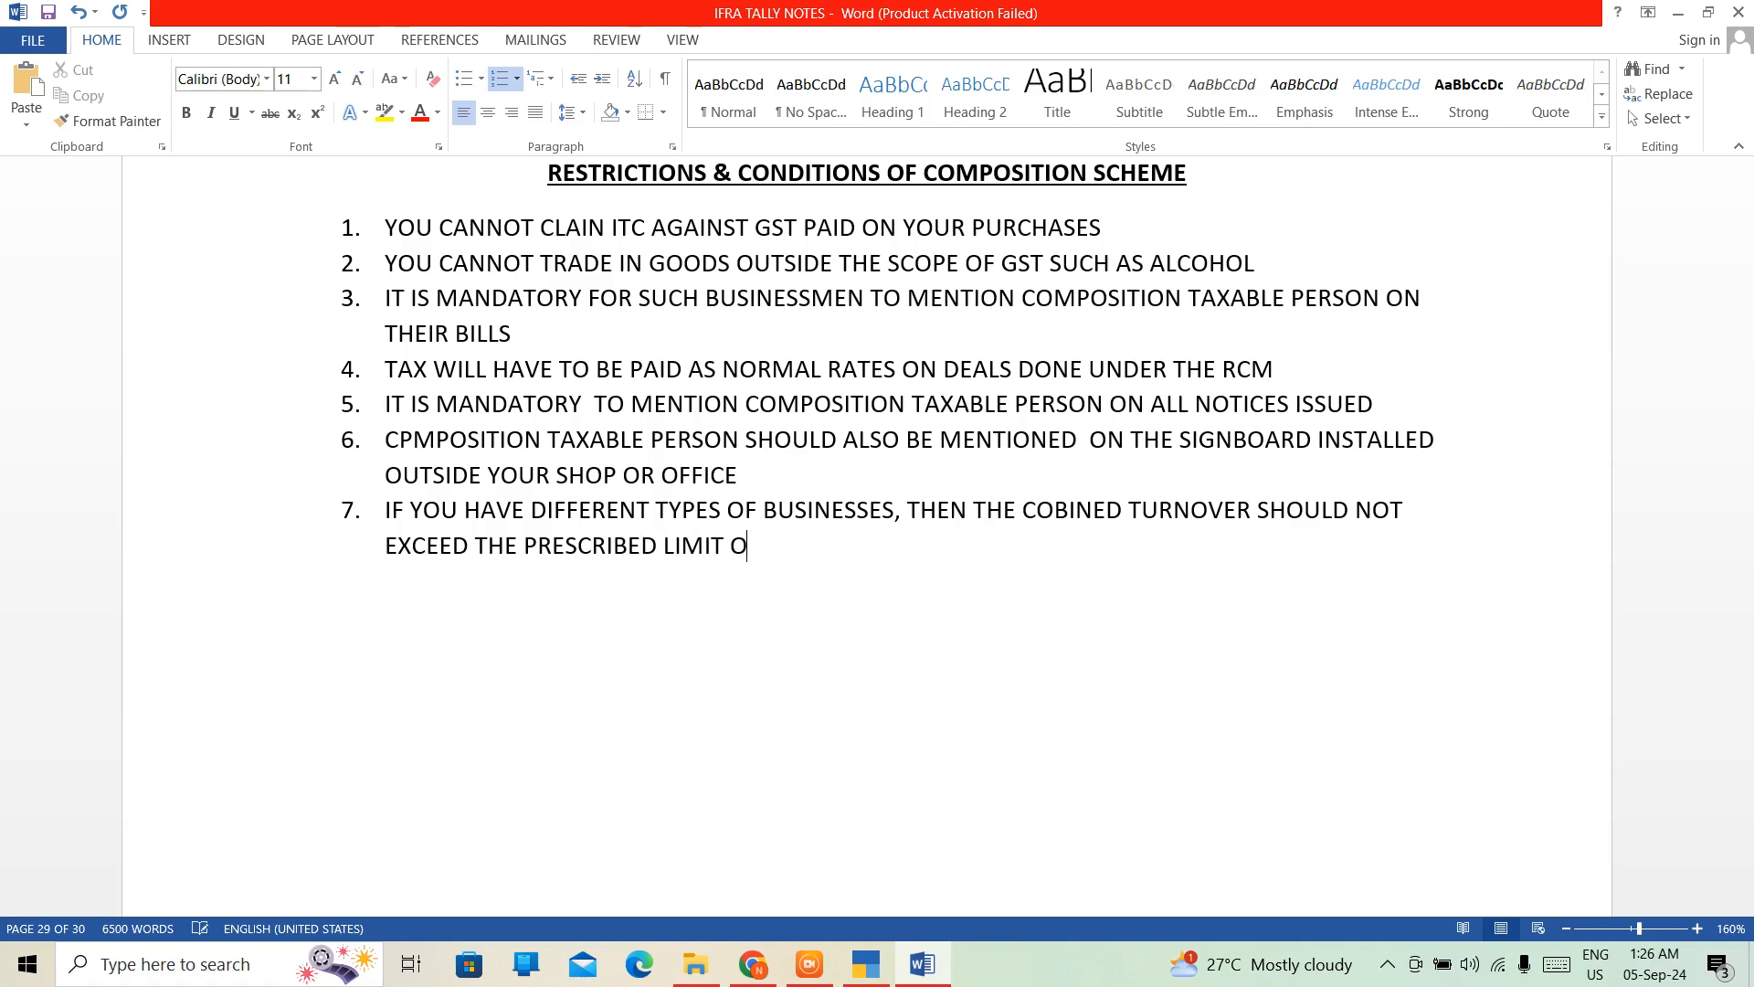
type("F COMPOSITION ")
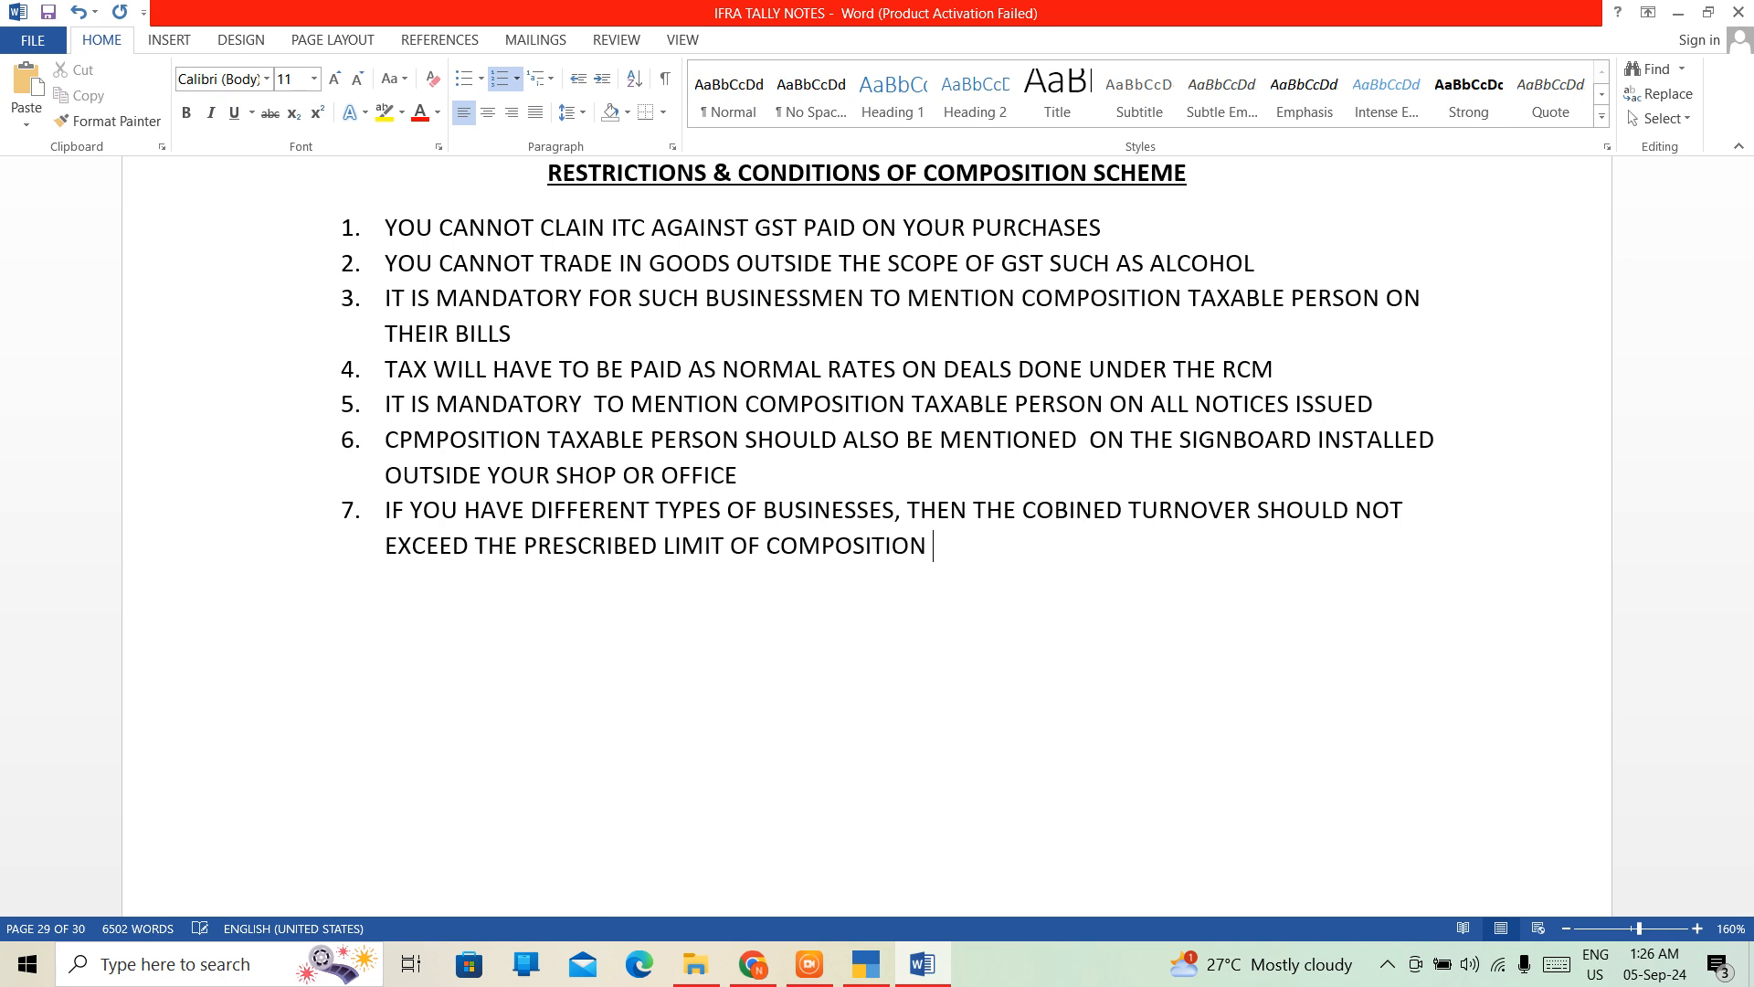
type("C=SCHEME")
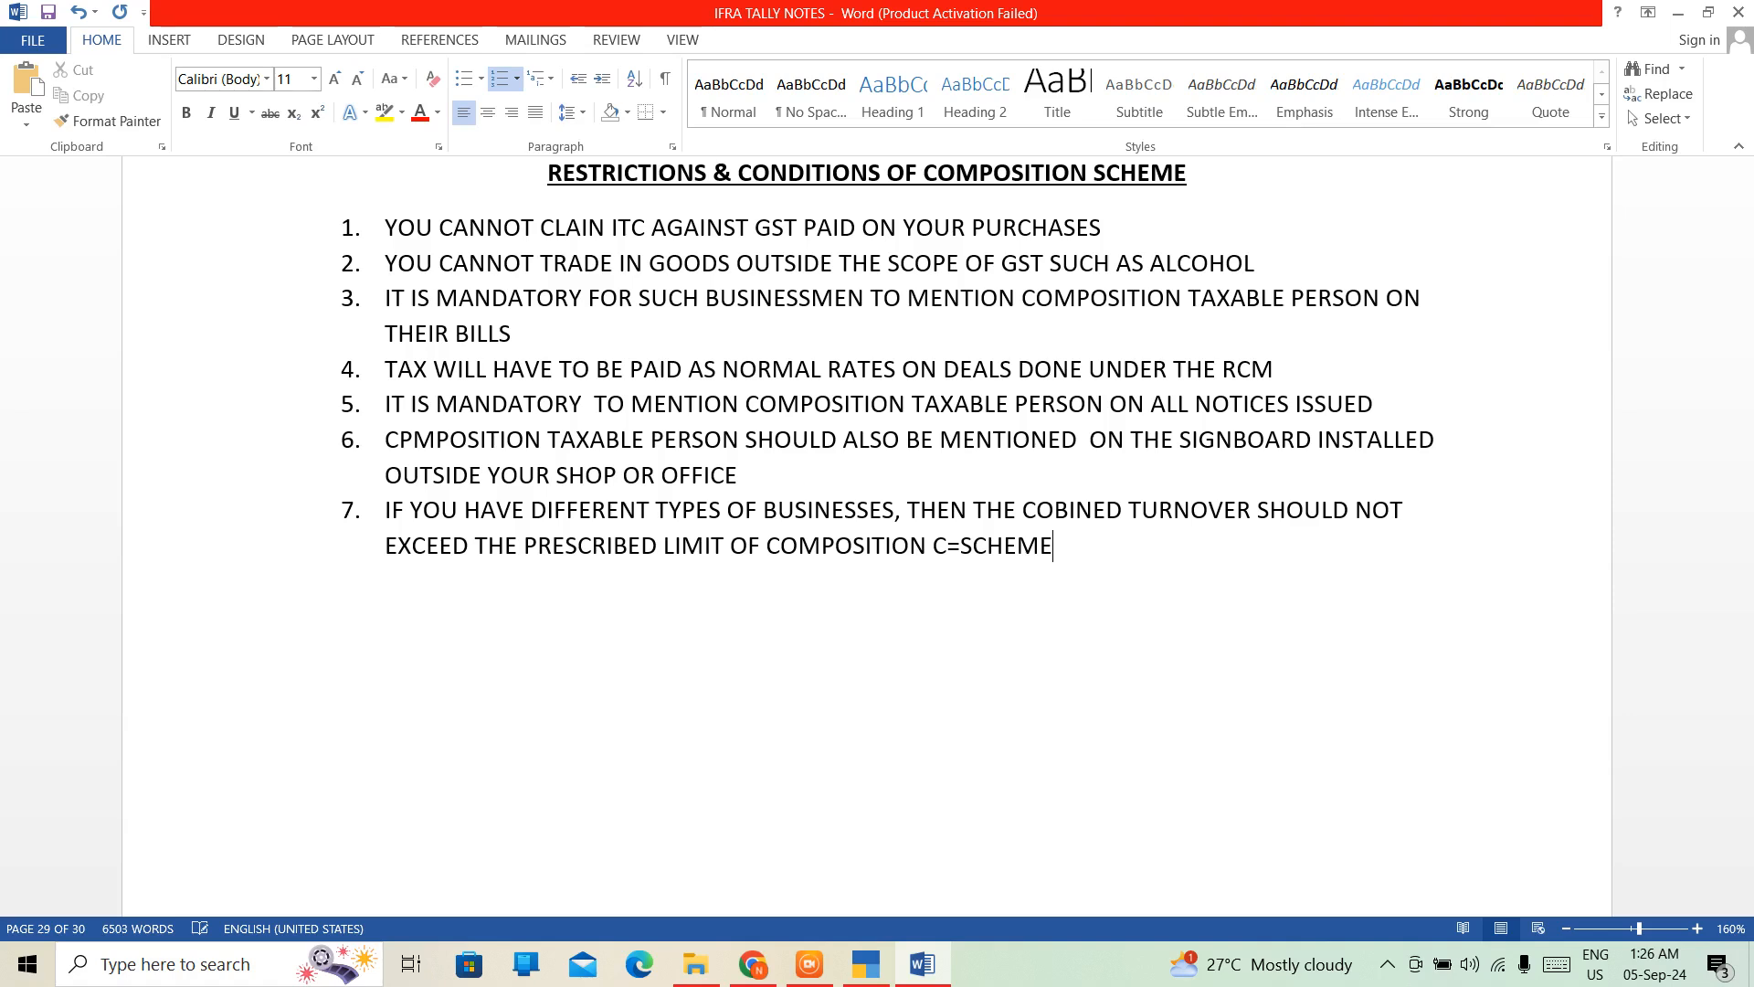
key("Left")
key("Left")
key("BackSpace")
key("BackSpace")
key("BackSpace")
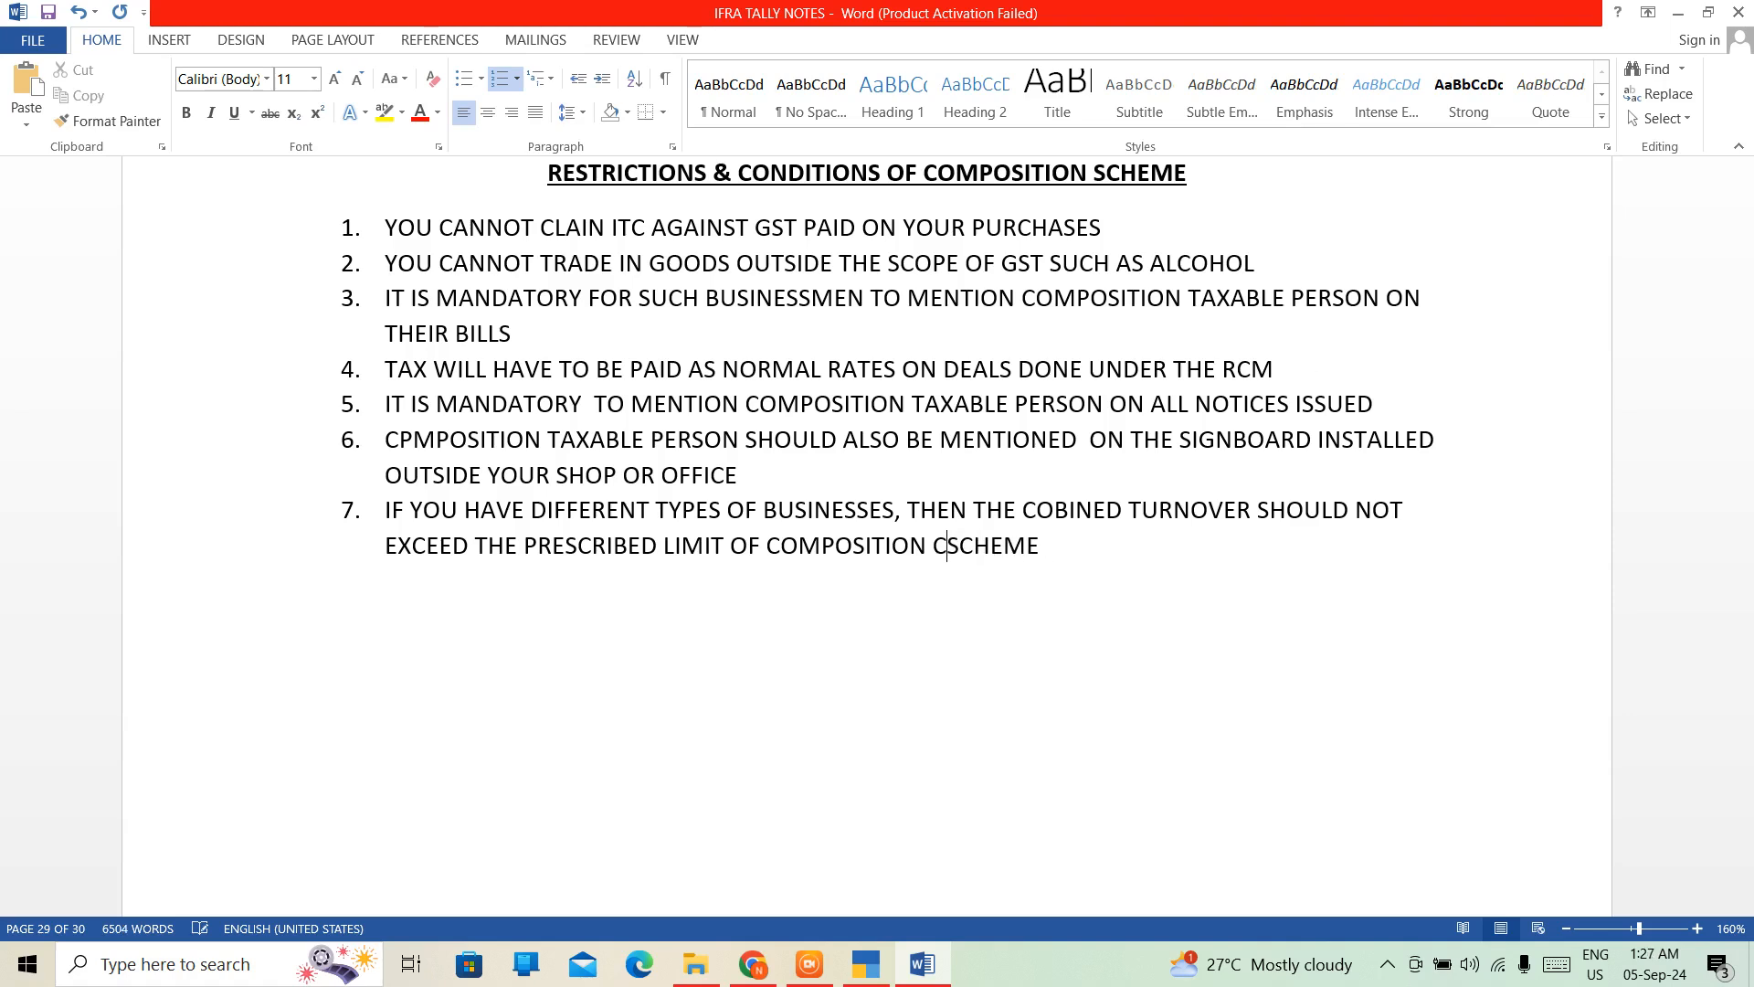
key("End")
key("Return")
key("Return")
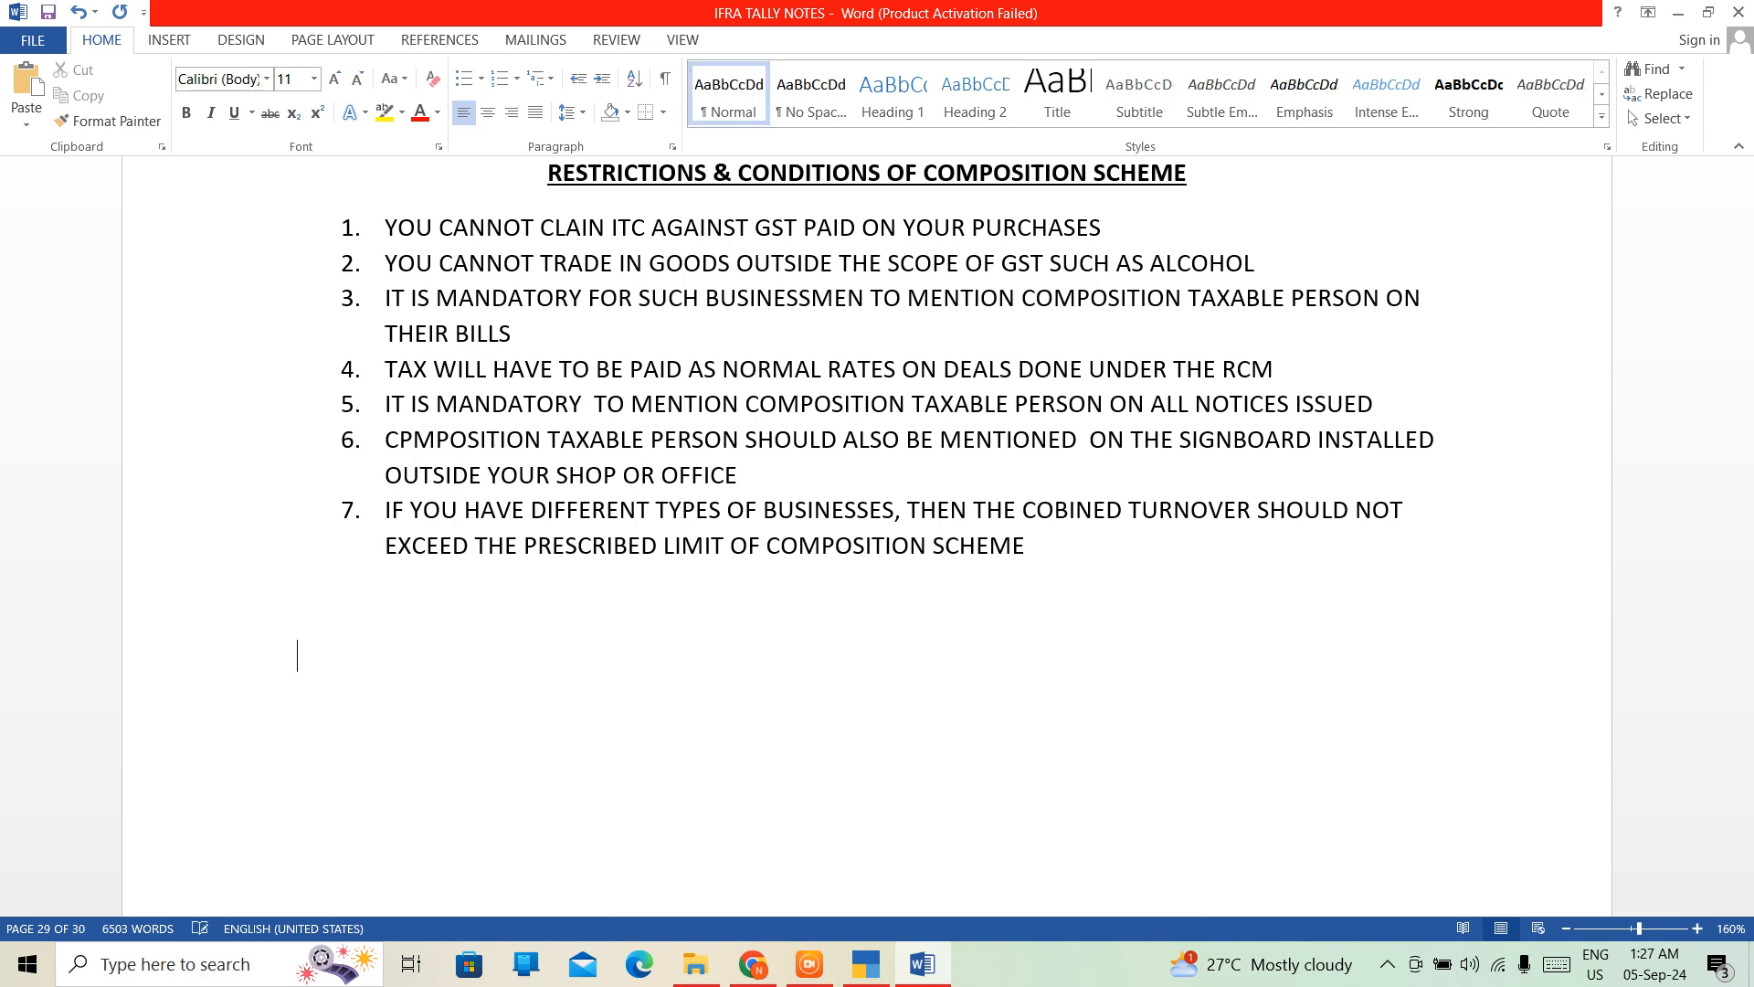
key("BackSpace")
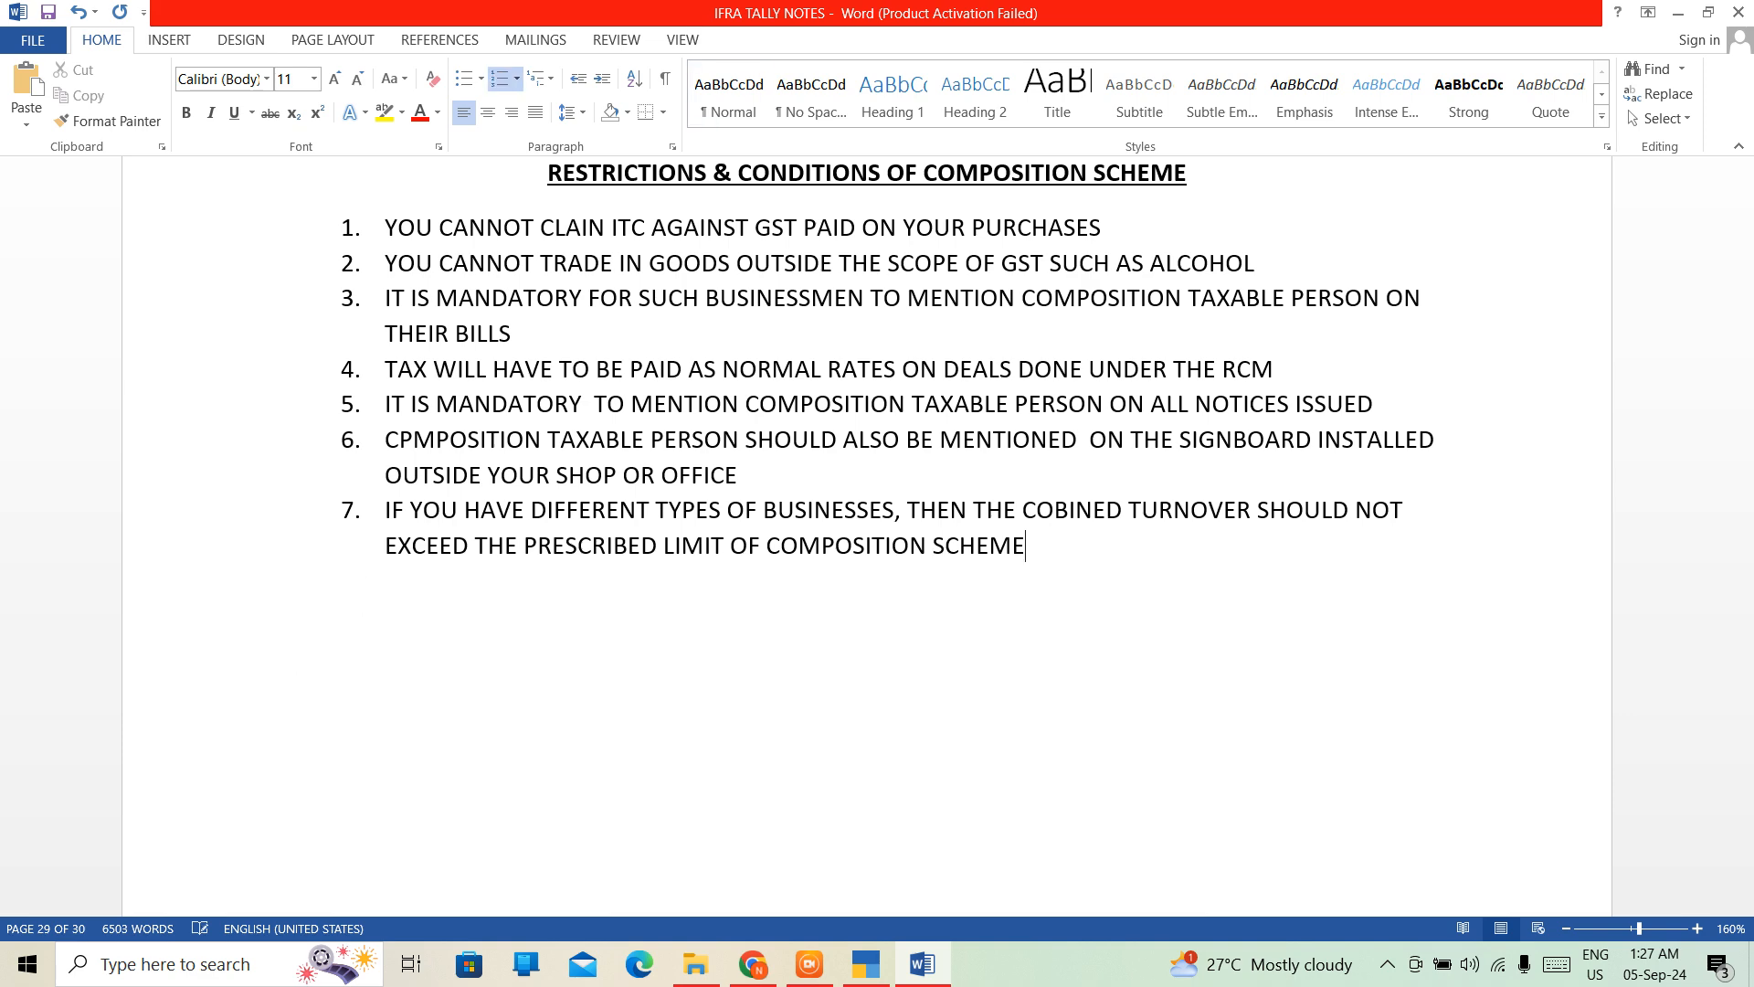